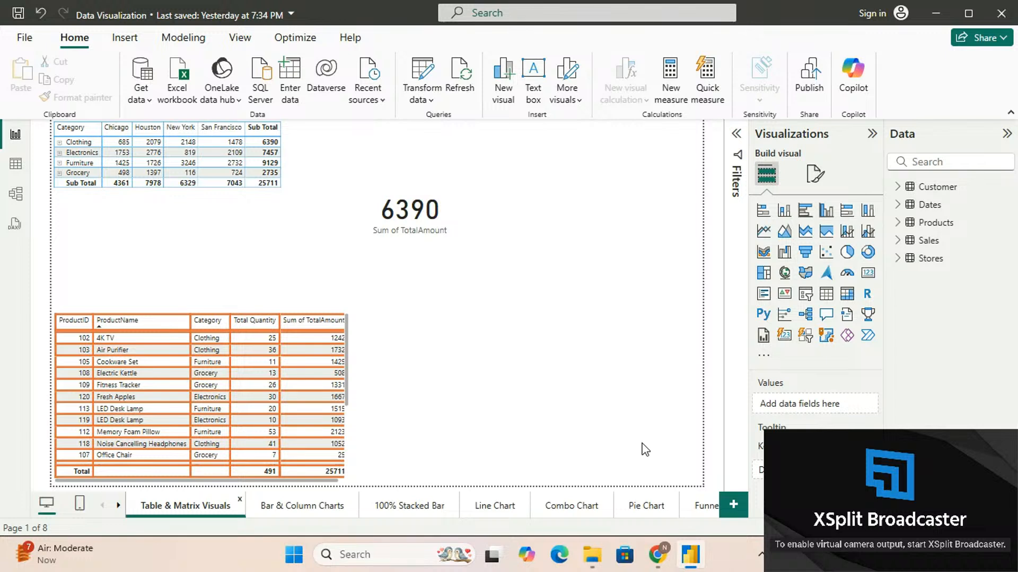
# Review the Combo Chart and Pie Chart pages, including the Sales and Products fields used by the pie chart
pyautogui.click(583, 511)
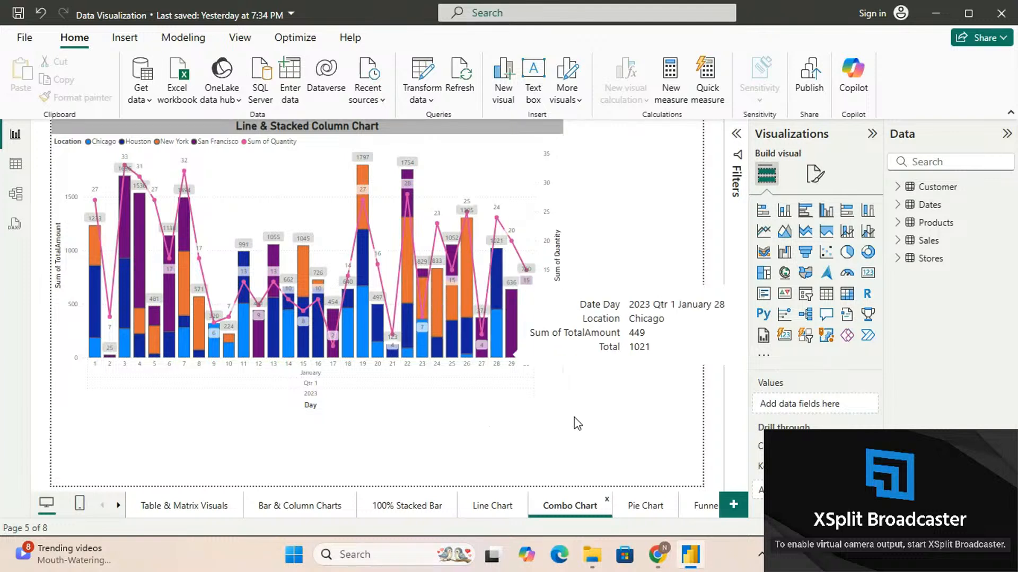
pyautogui.click(646, 509)
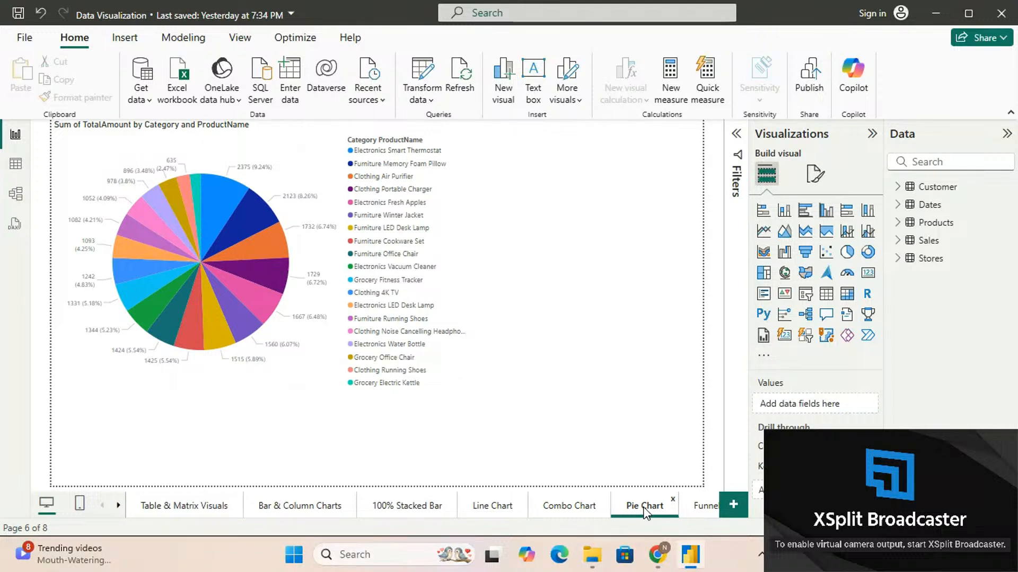
pyautogui.click(331, 366)
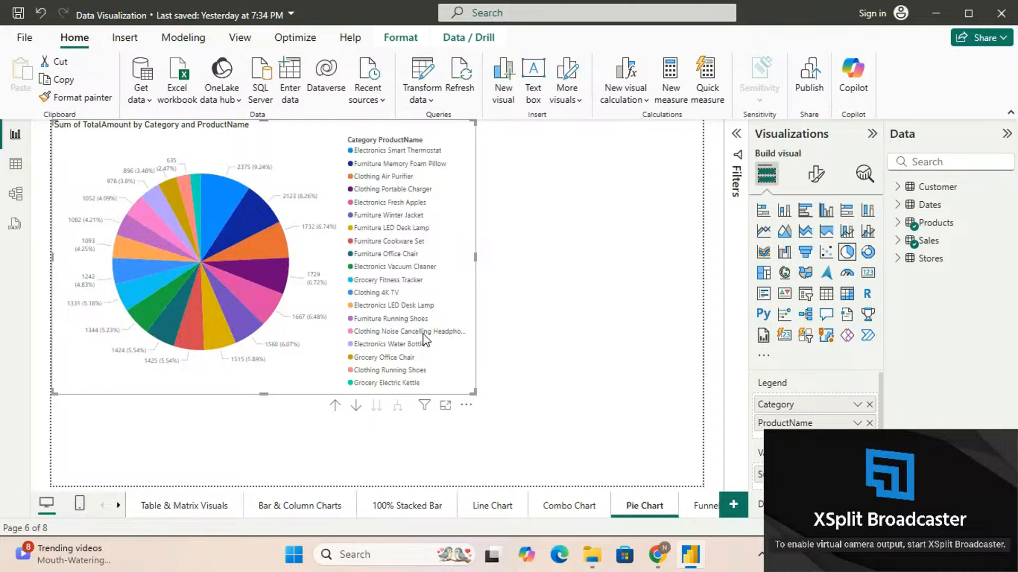
pyautogui.click(899, 242)
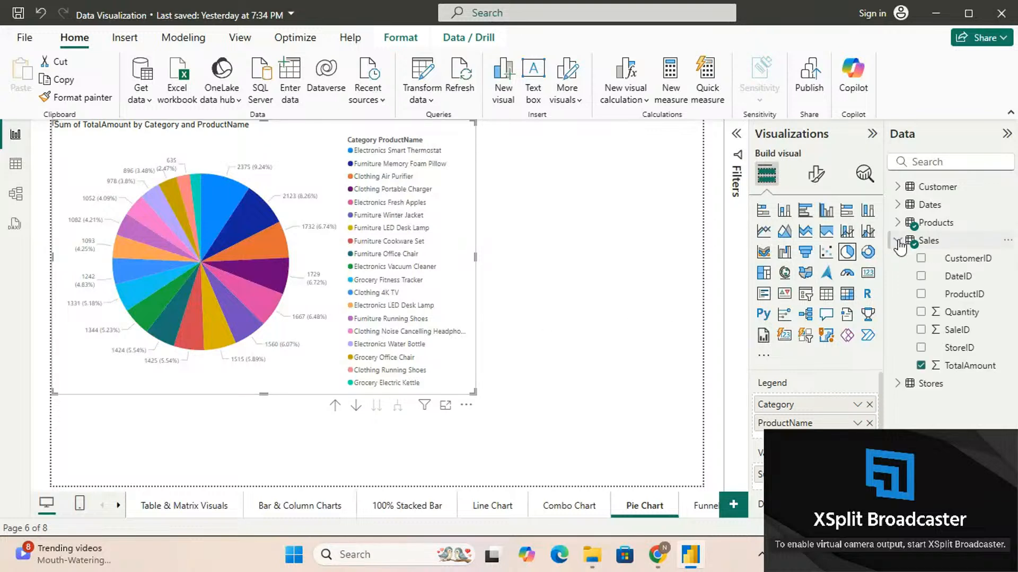
pyautogui.click(899, 225)
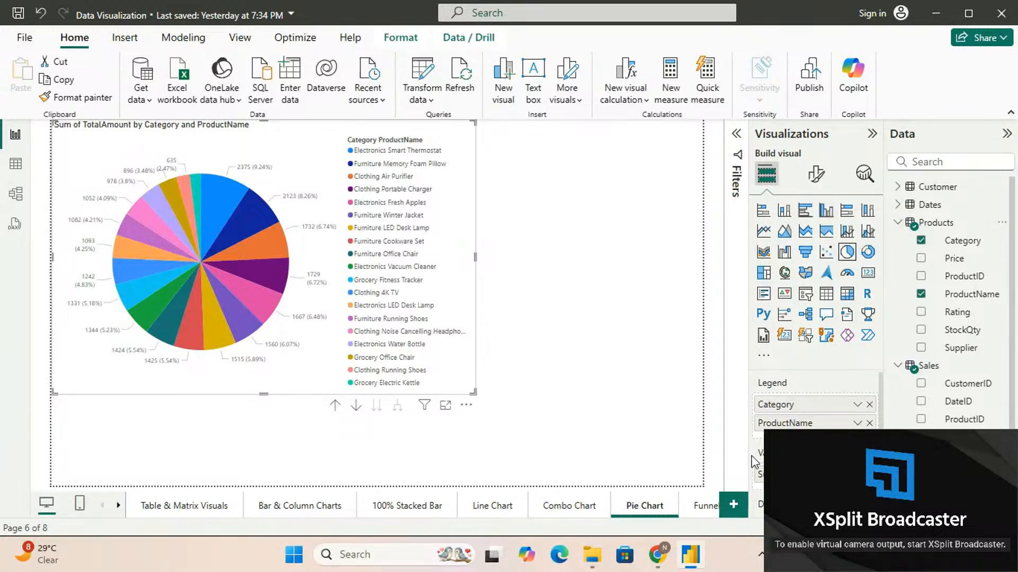
# Examine the funnel visual and its fields on the Funnel Chart page
pyautogui.click(706, 506)
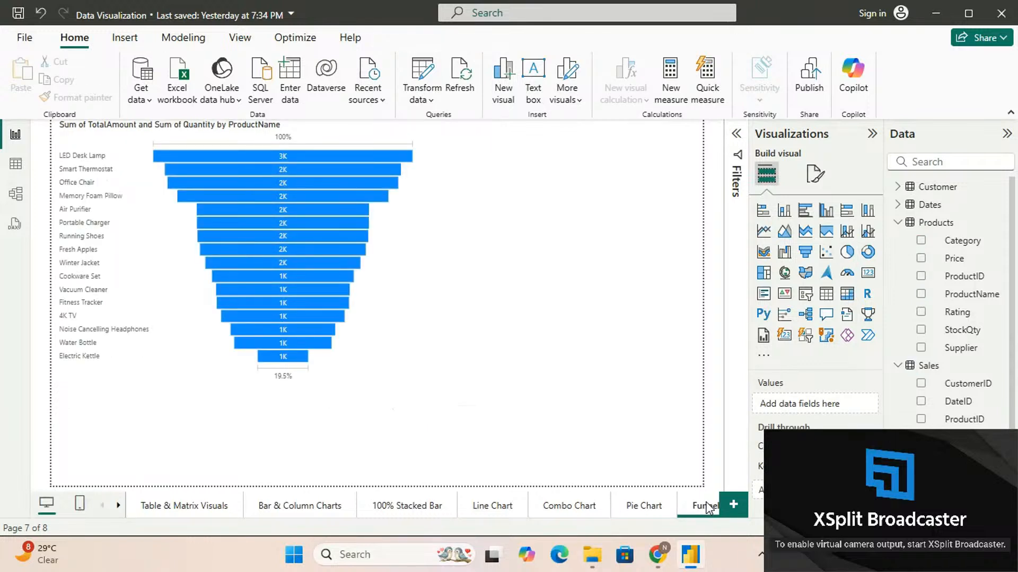
pyautogui.click(118, 505)
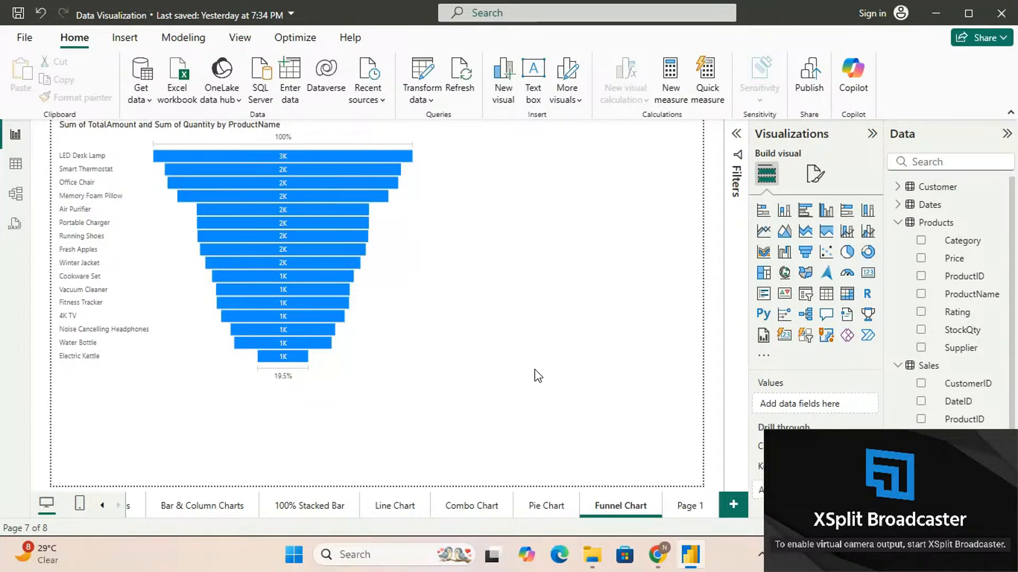
pyautogui.click(399, 287)
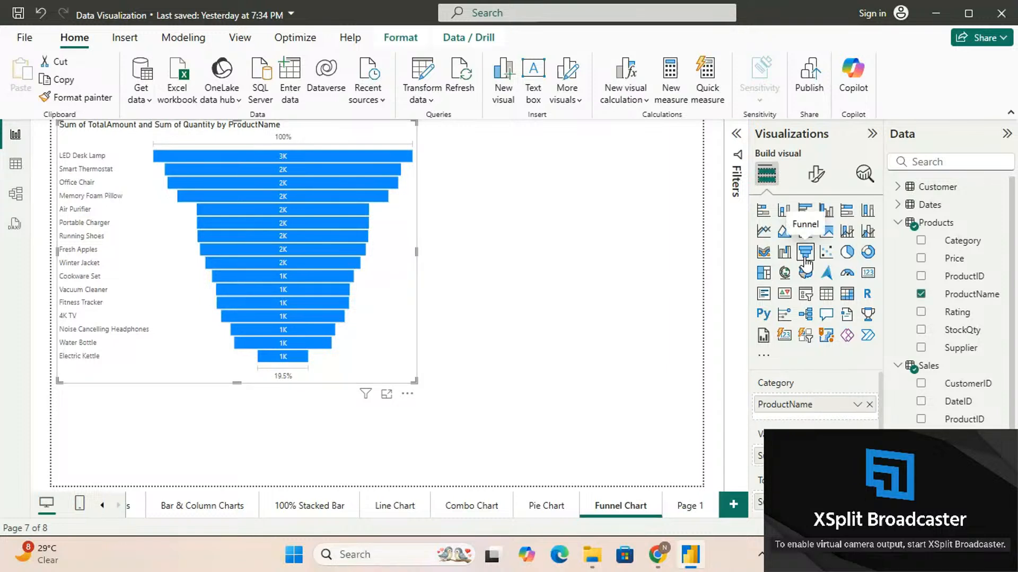
pyautogui.click(613, 366)
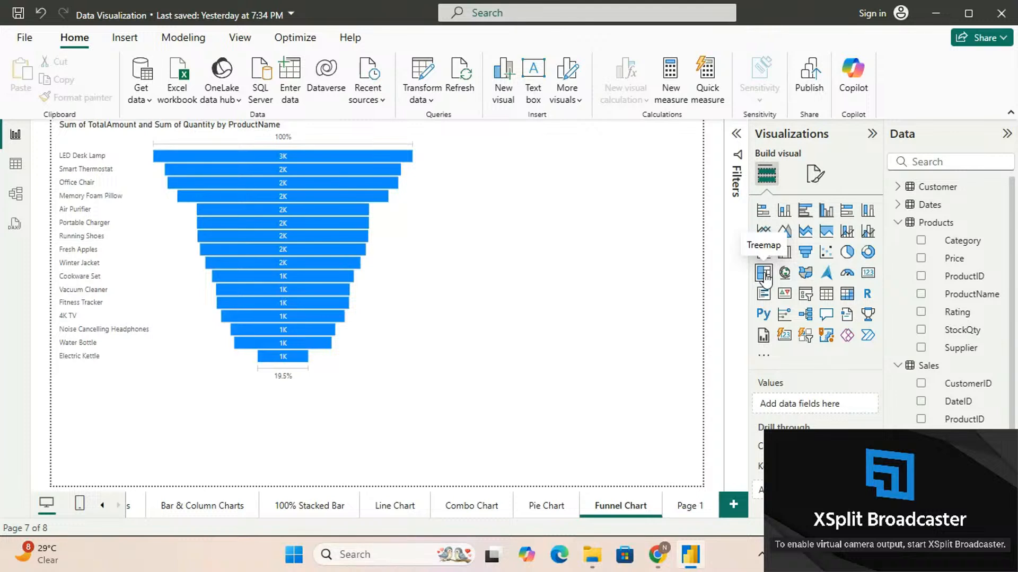
# Open the empty report page Page 1
pyautogui.click(689, 512)
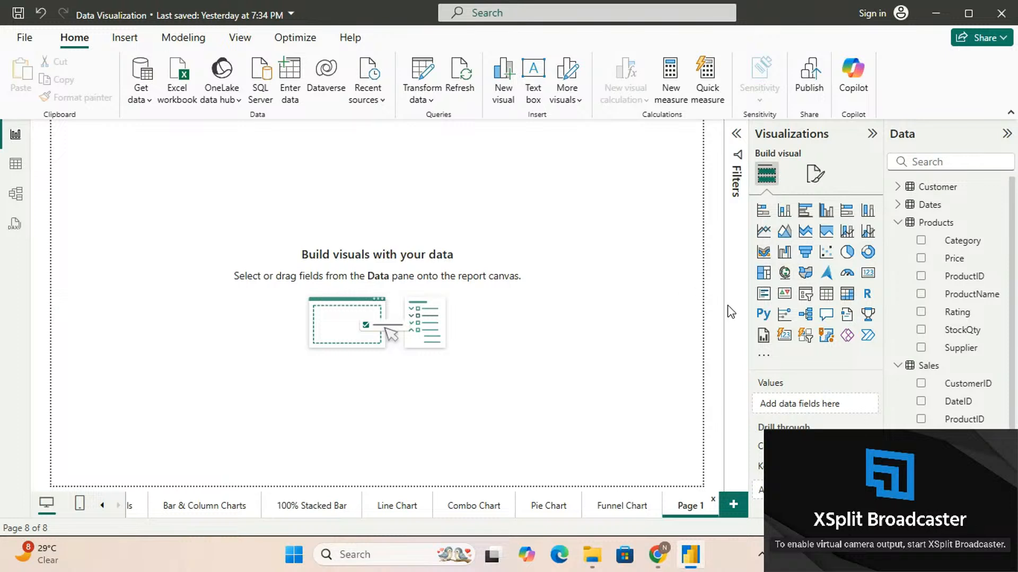
pyautogui.click(764, 314)
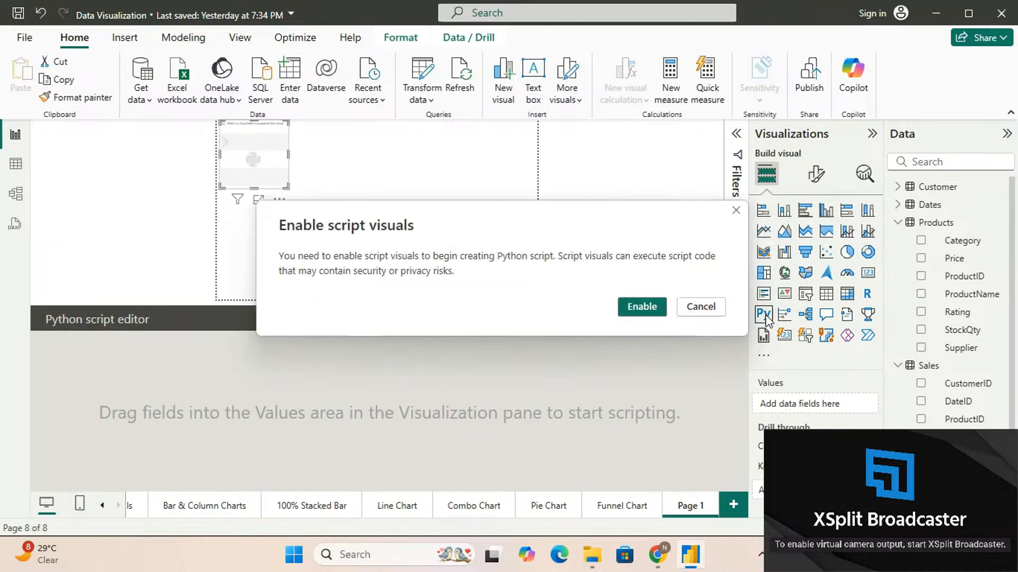
pyautogui.click(734, 212)
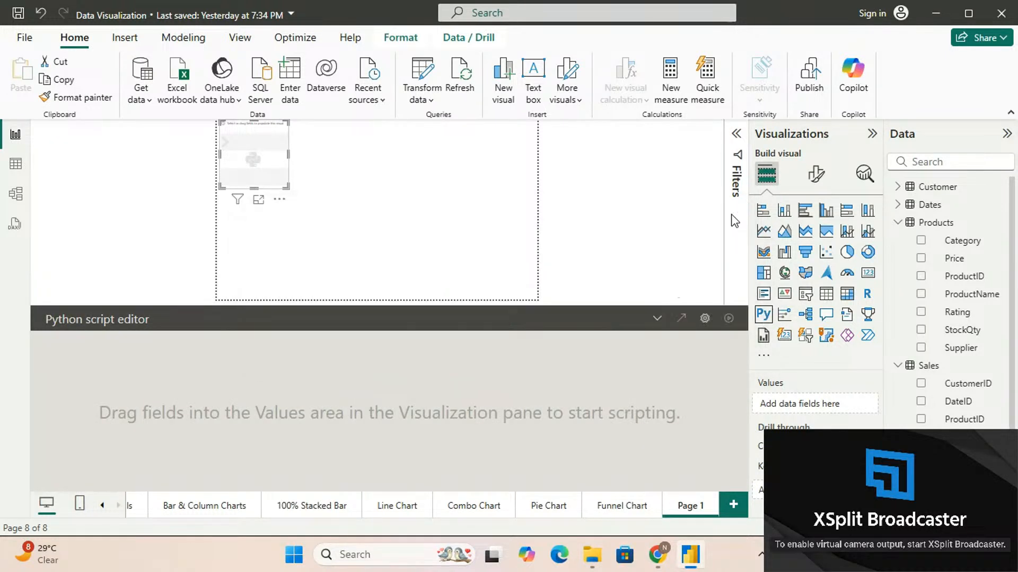
pyautogui.click(279, 200)
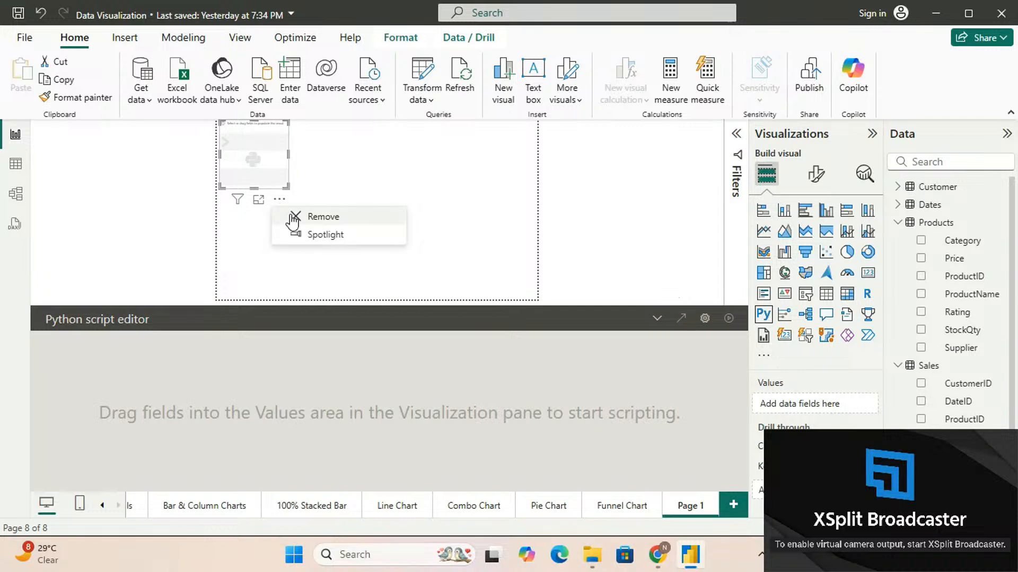
pyautogui.click(293, 217)
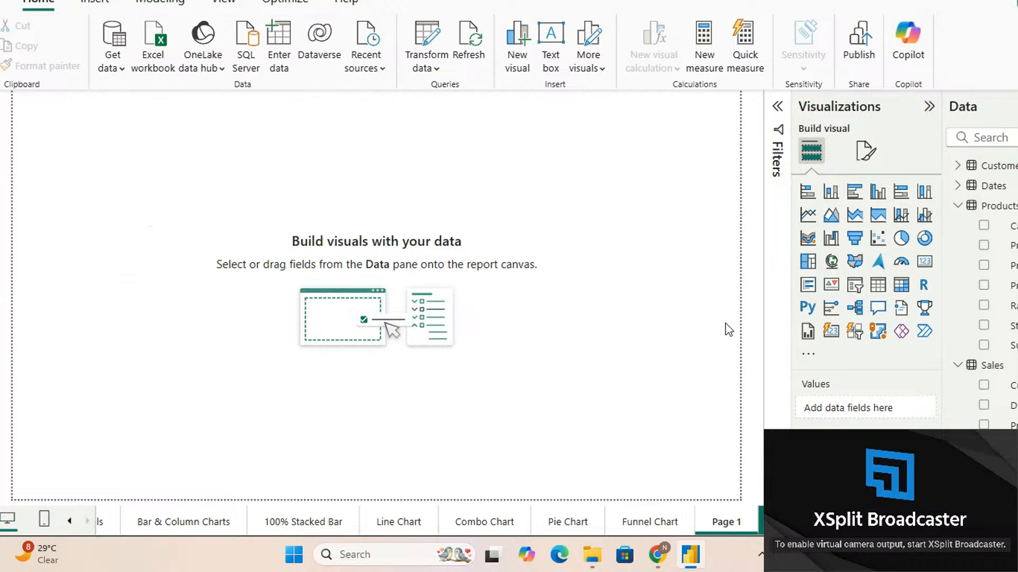
pyautogui.scroll(-6, 726, 325)
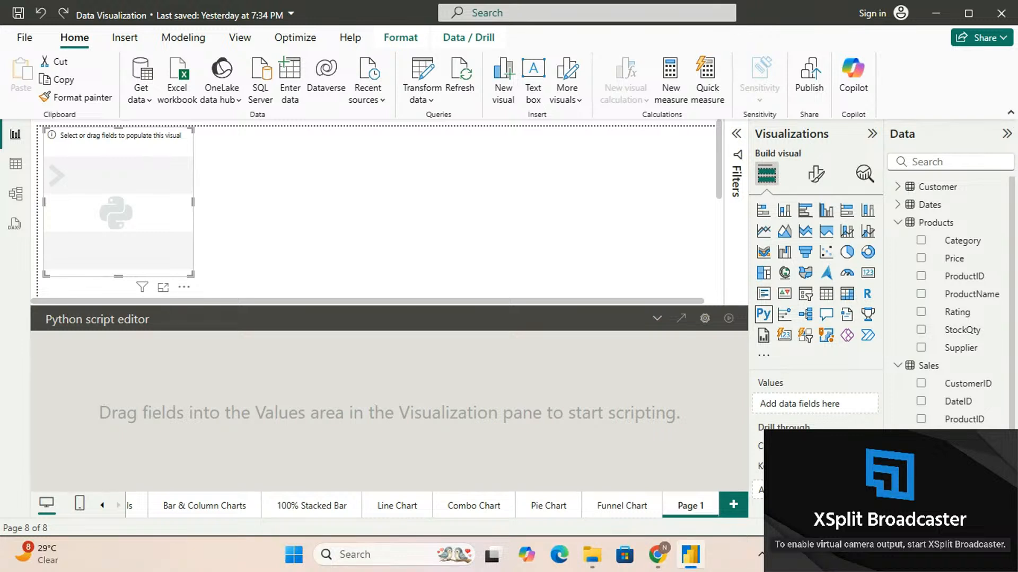
pyautogui.click(187, 293)
pyautogui.click(208, 303)
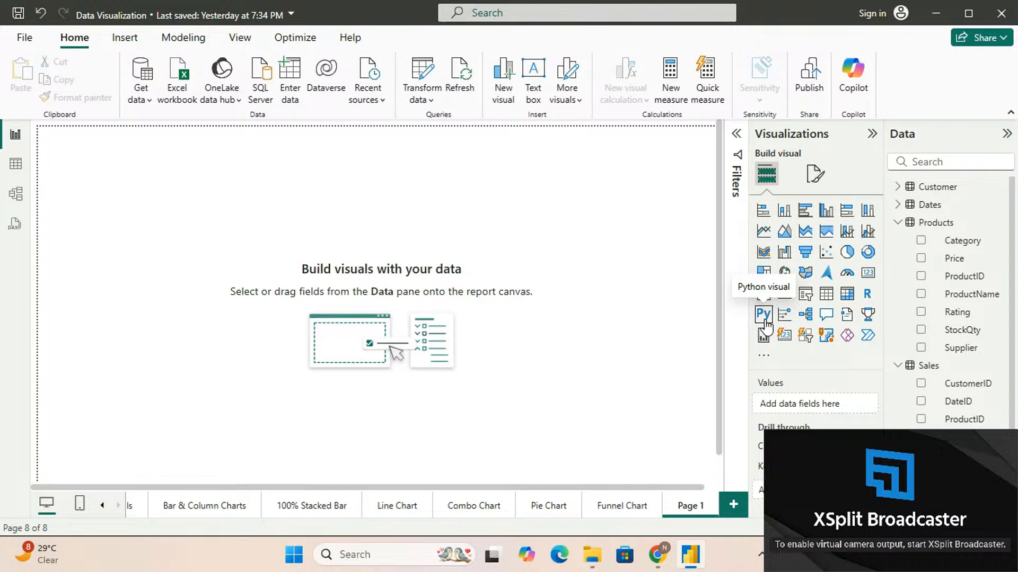
# Add a Python visual to Page 1 and enable script visuals for the report
pyautogui.click(763, 317)
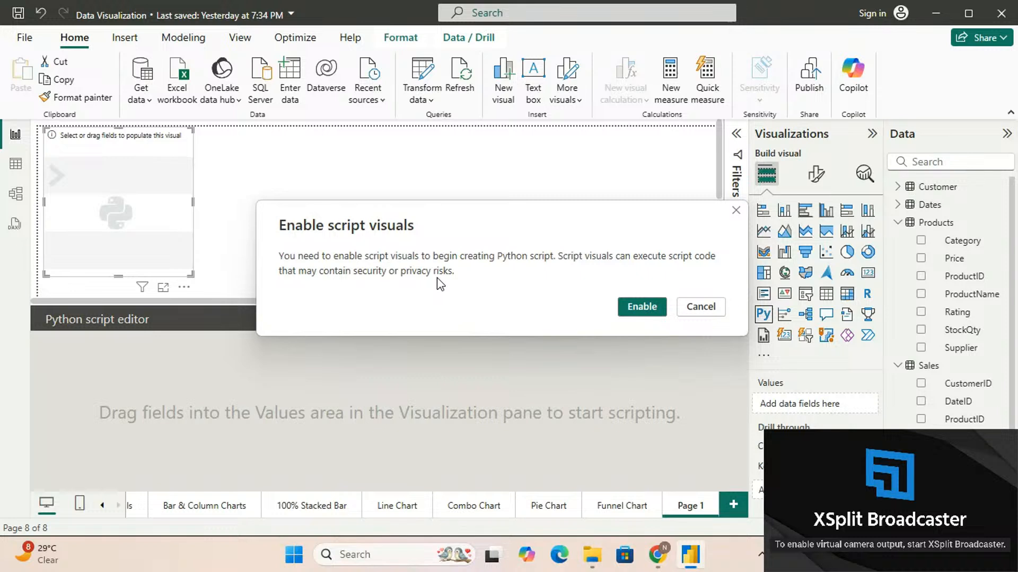
pyautogui.click(634, 307)
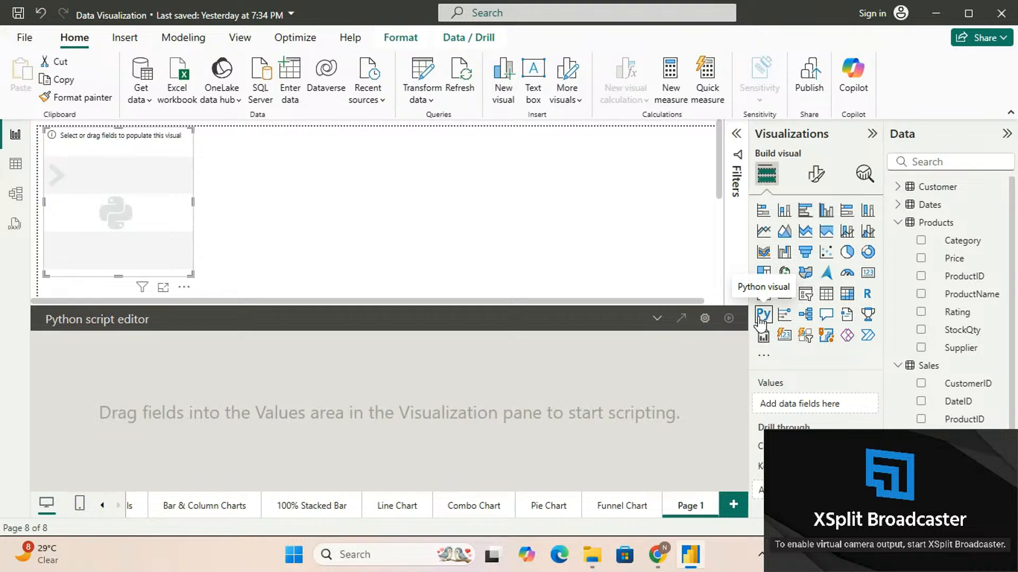
# Switch to Google Chrome using the NGGT profile and maximize its new window
pyautogui.moveTo(658, 563)
pyautogui.moveTo(605, 473)
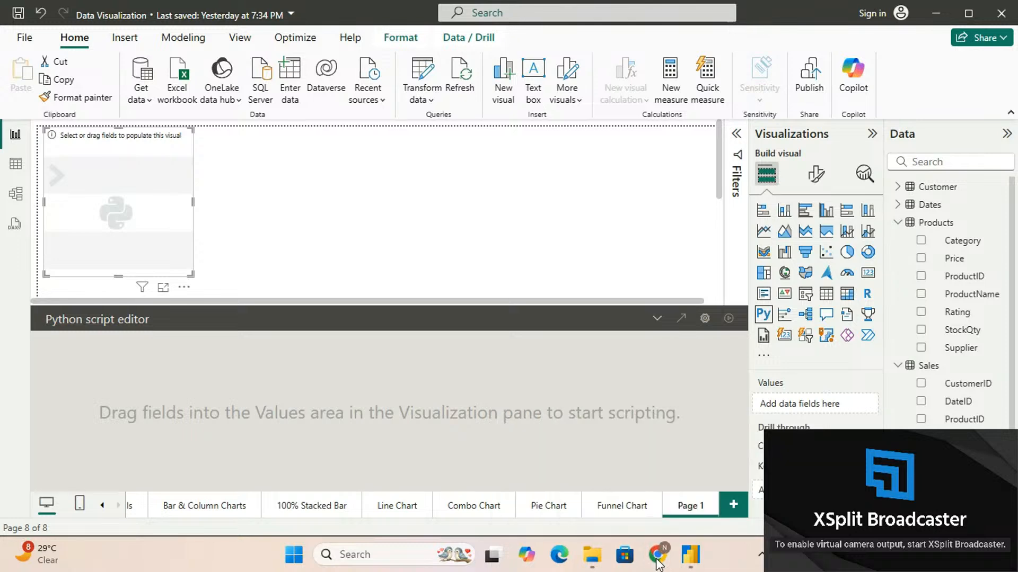
pyautogui.click(1016, 561)
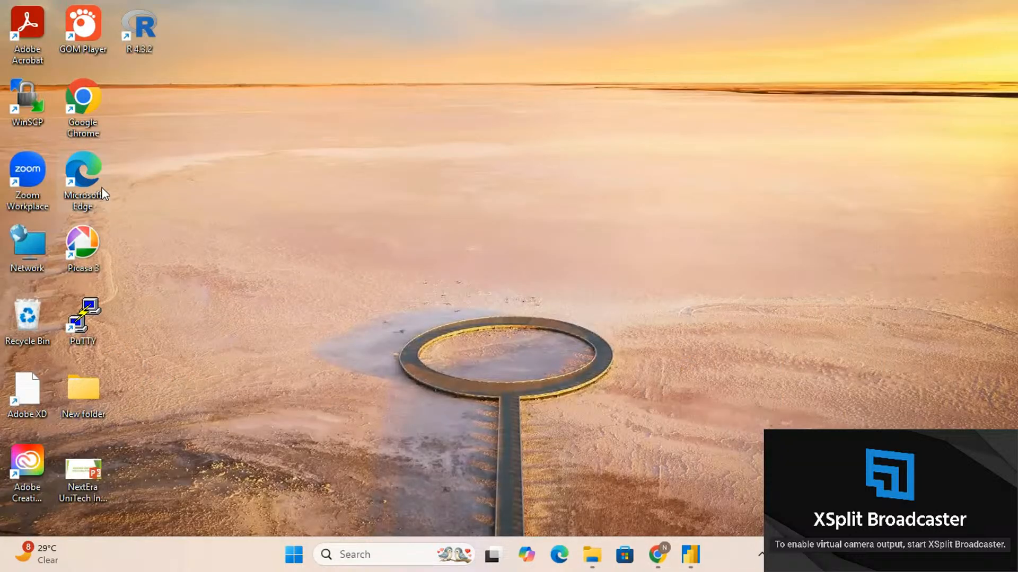
pyautogui.doubleClick(91, 94)
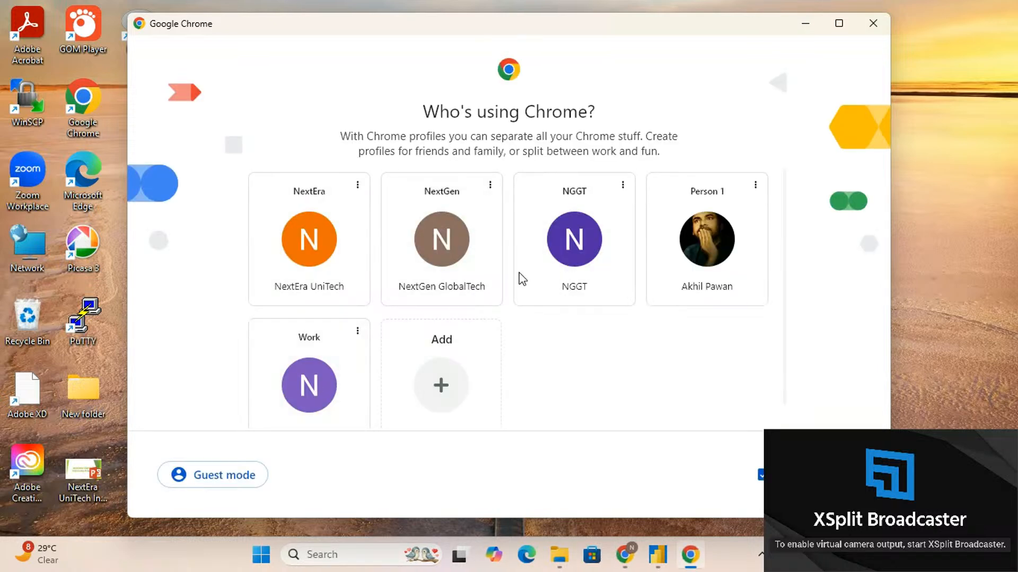
pyautogui.click(596, 259)
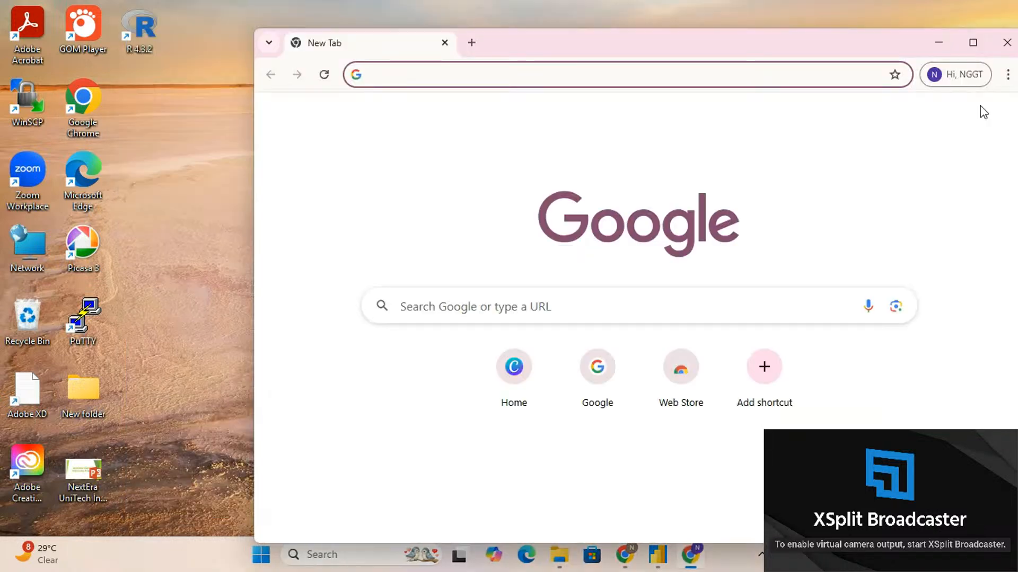
pyautogui.click(973, 42)
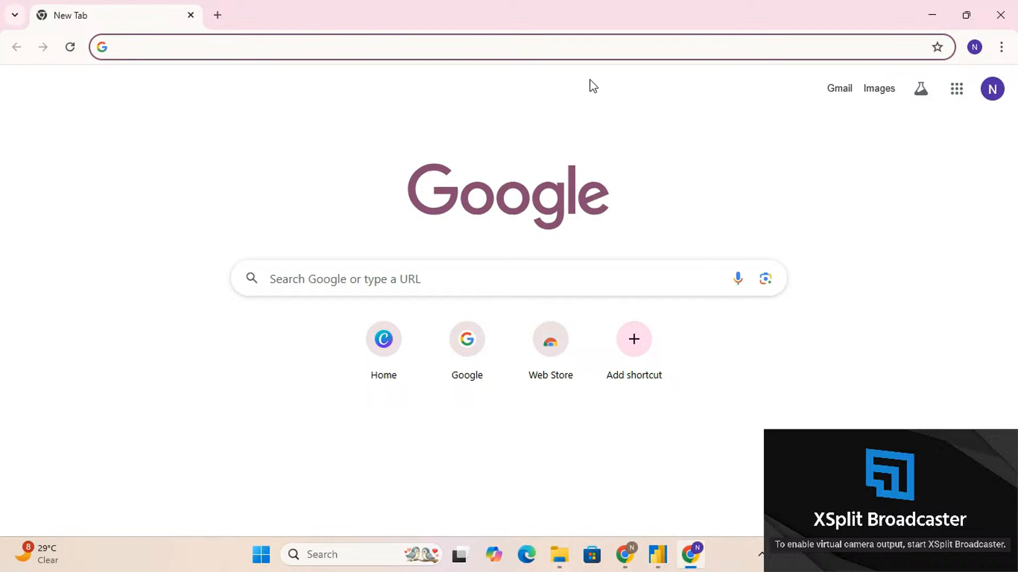
# Search the web for "python download" and download Python 3.13.2 for Windows from python.org
pyautogui.write('pyth')
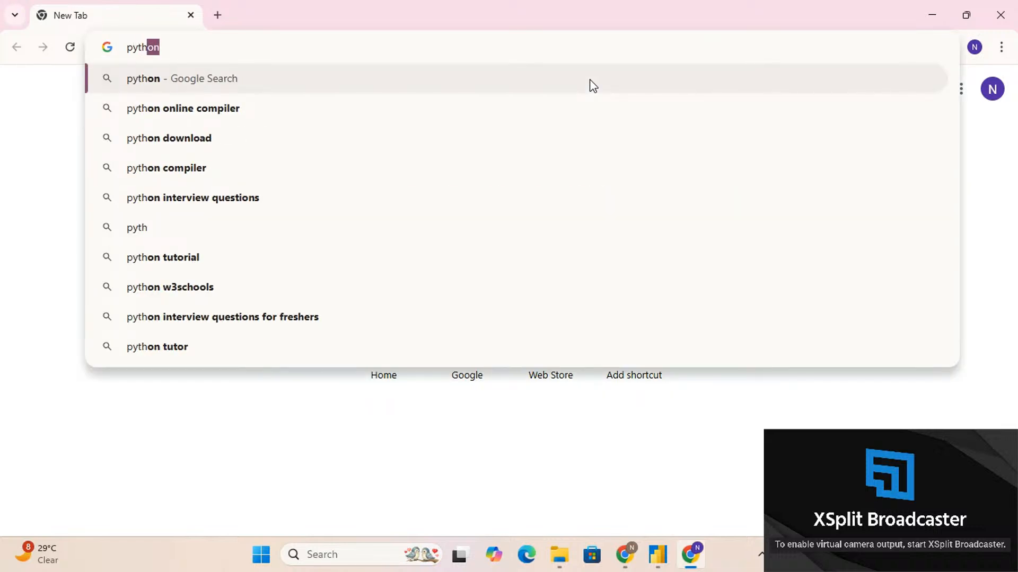
pyautogui.press('Down')
pyautogui.press('Down')
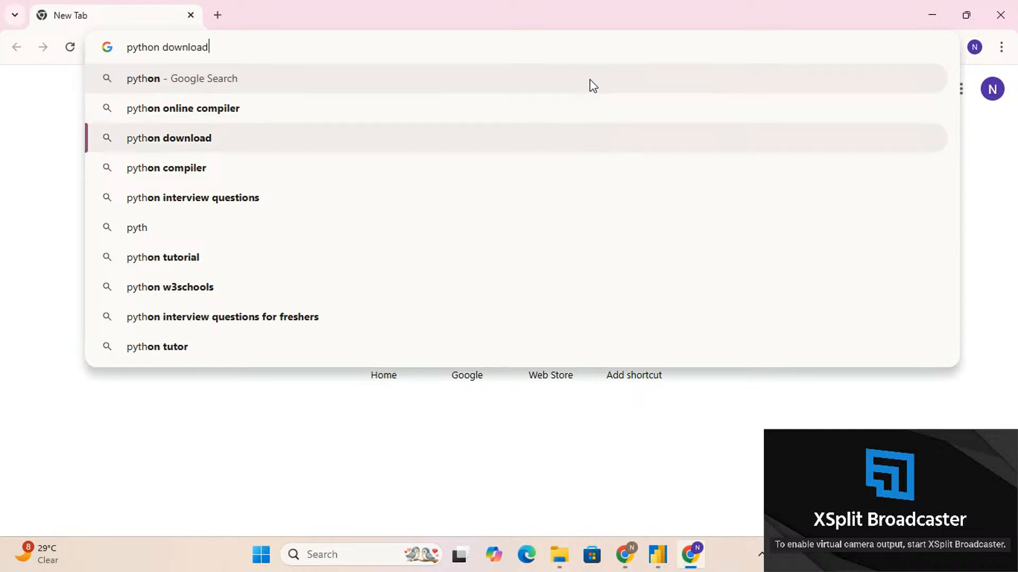
pyautogui.press('Return')
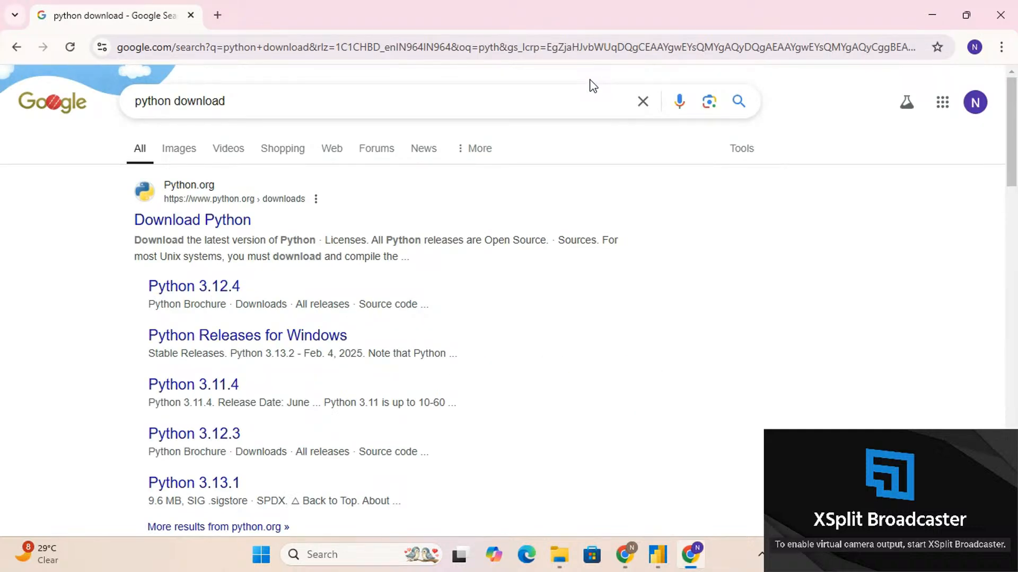
pyautogui.click(206, 224)
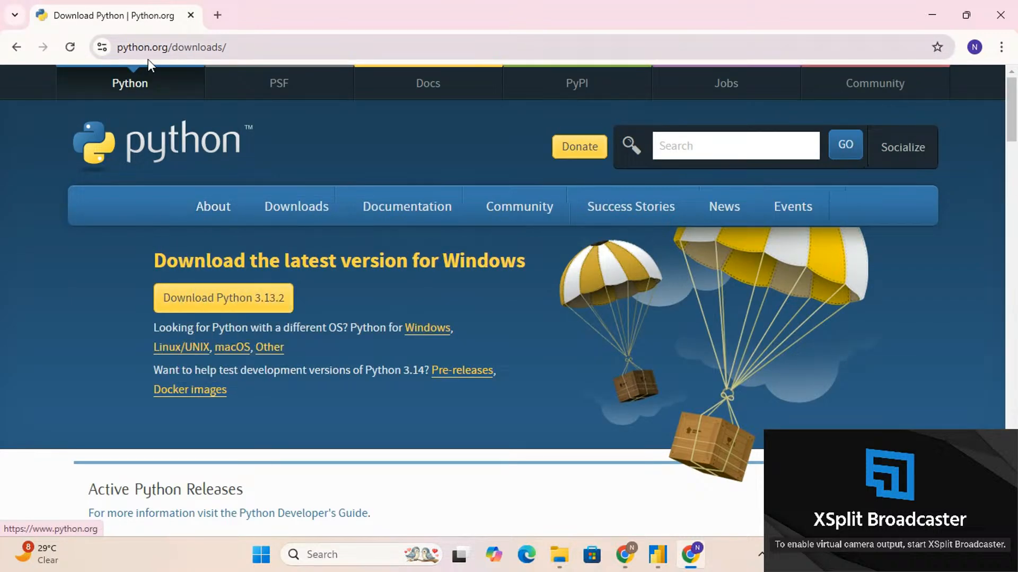
pyautogui.moveTo(208, 217)
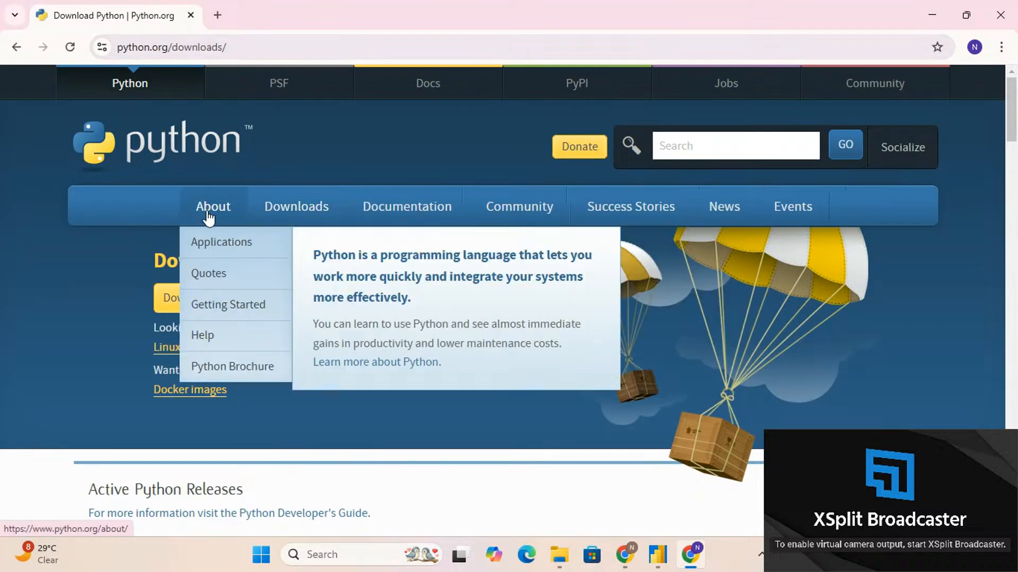
pyautogui.moveTo(304, 216)
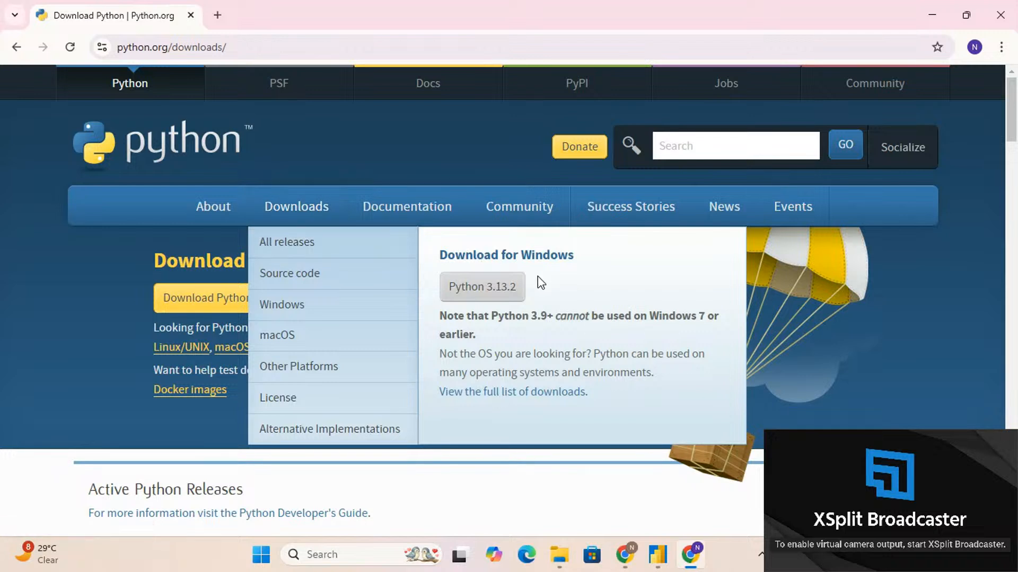
pyautogui.click(486, 291)
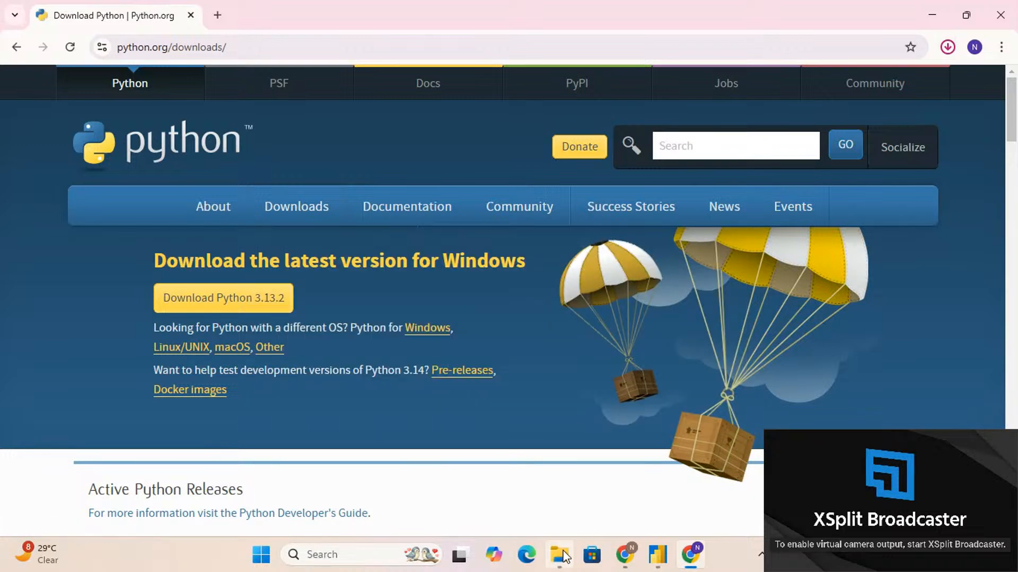
# Switch to File Explorer and check the installer python-3.13.2-amd64.exe in the Downloads folder
pyautogui.moveTo(565, 554)
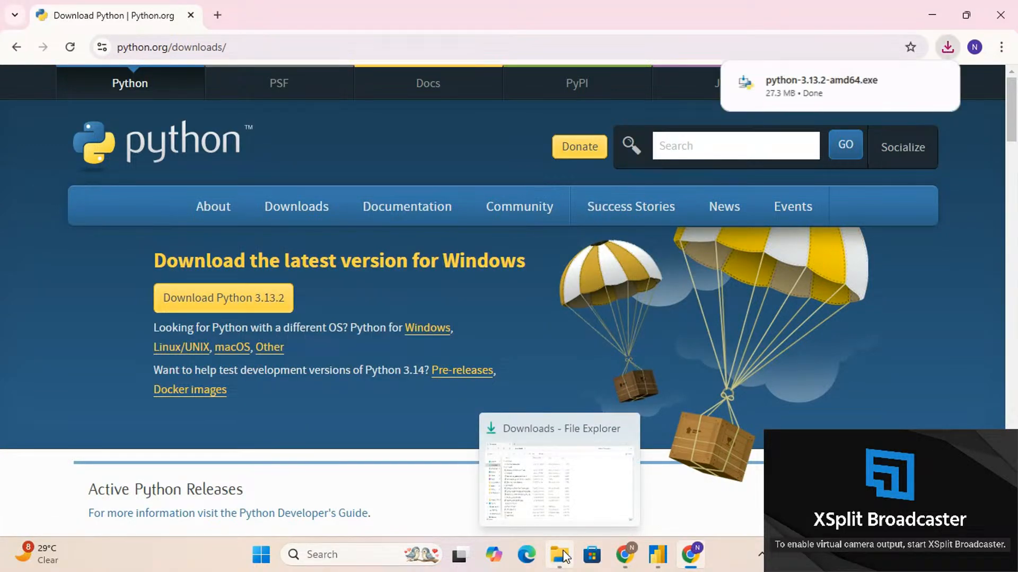
pyautogui.click(565, 555)
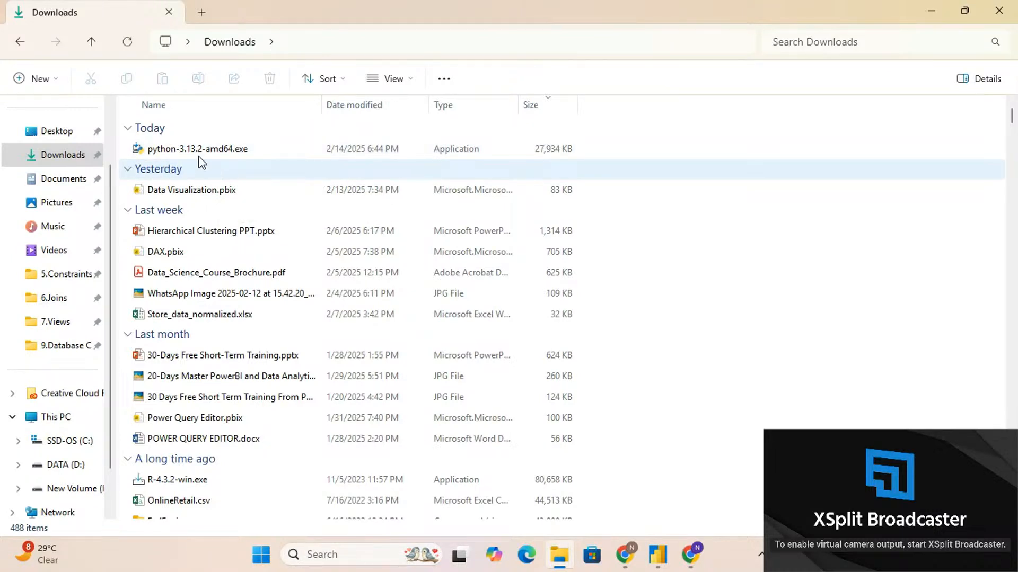
pyautogui.moveTo(192, 154)
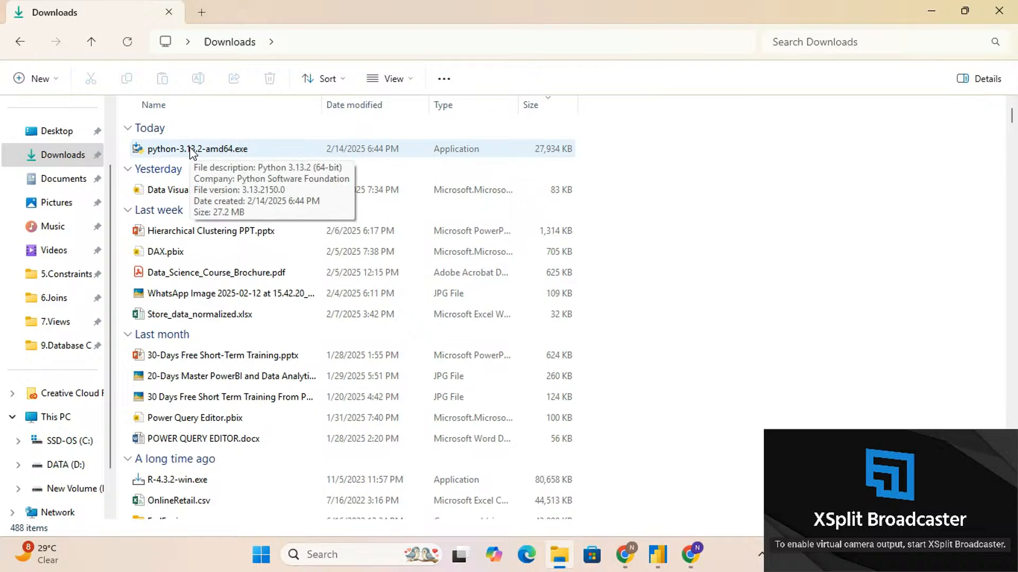
# Switch to Power BI Desktop and check the detected Python home directory in the Python scripting options
pyautogui.click(657, 555)
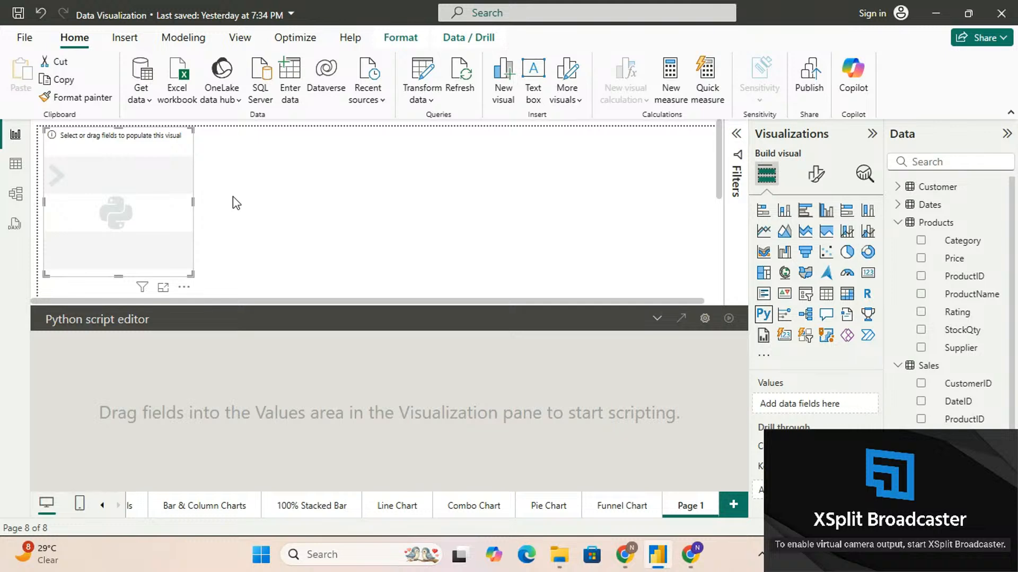
pyautogui.click(28, 45)
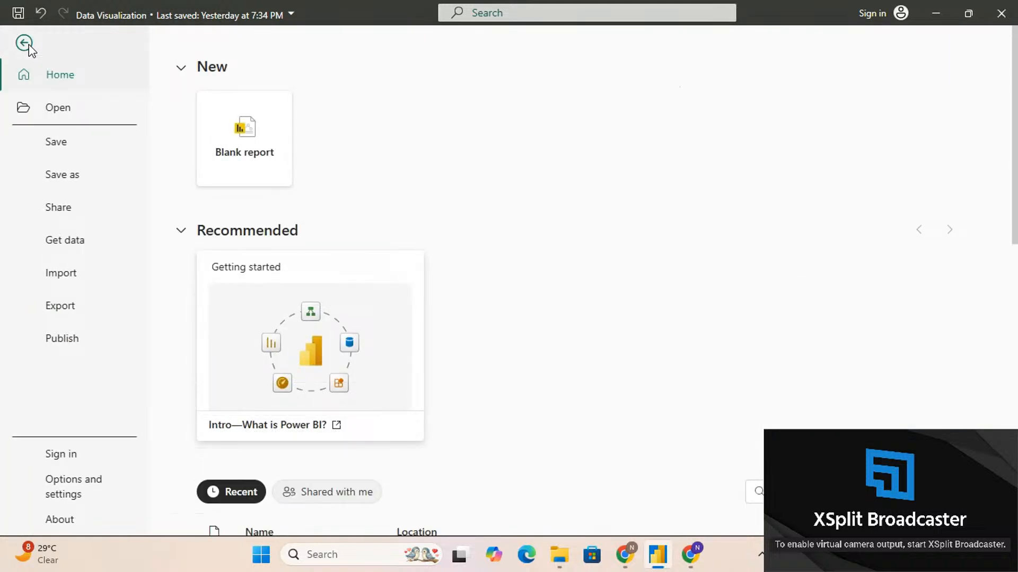
pyautogui.click(28, 47)
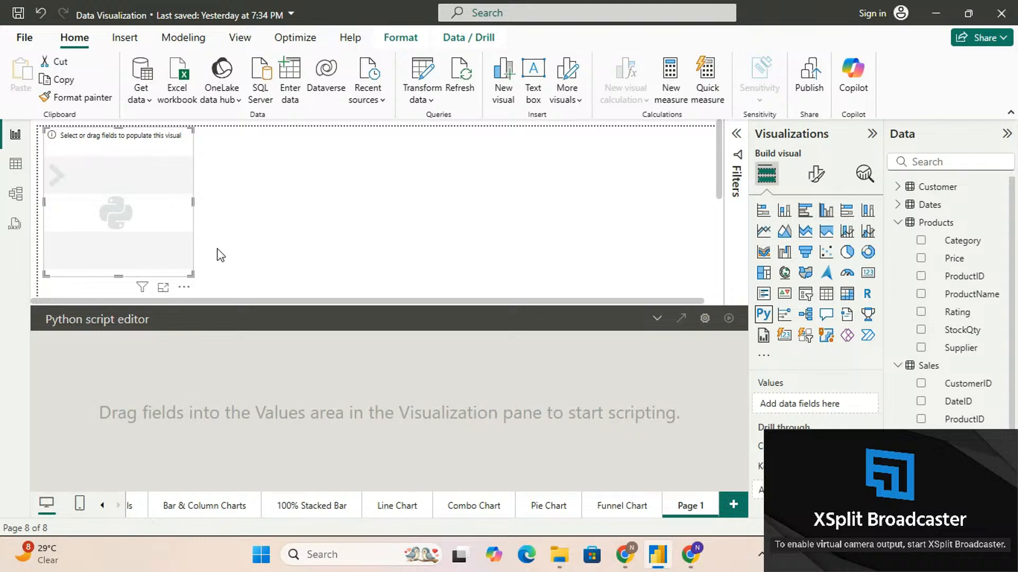
pyautogui.click(25, 38)
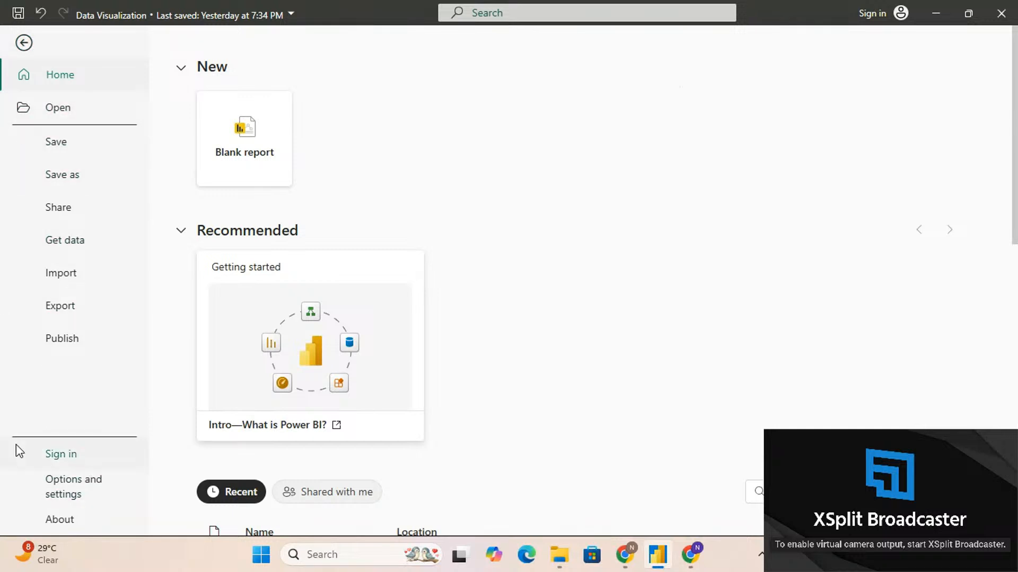
pyautogui.click(66, 497)
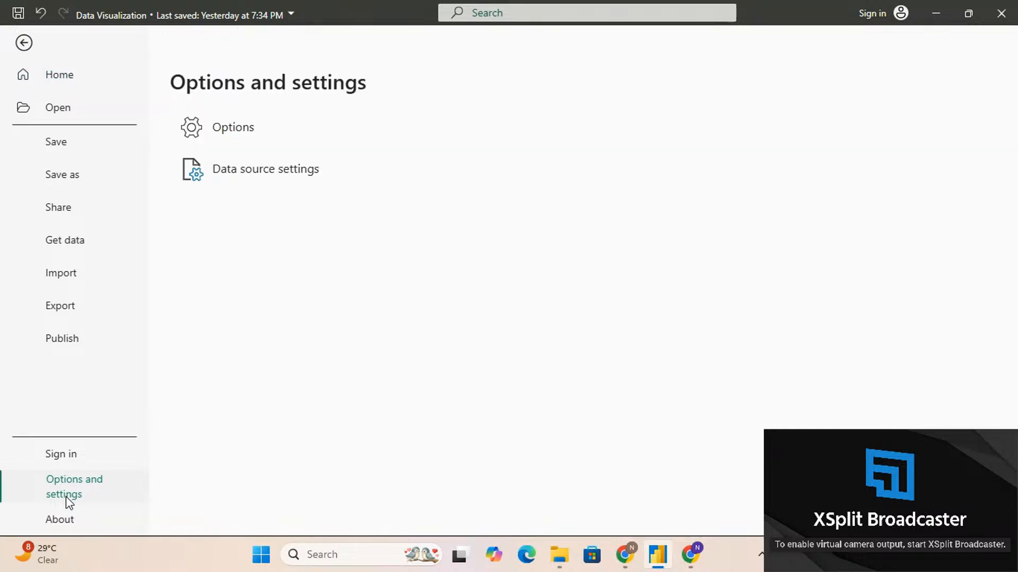
pyautogui.click(265, 140)
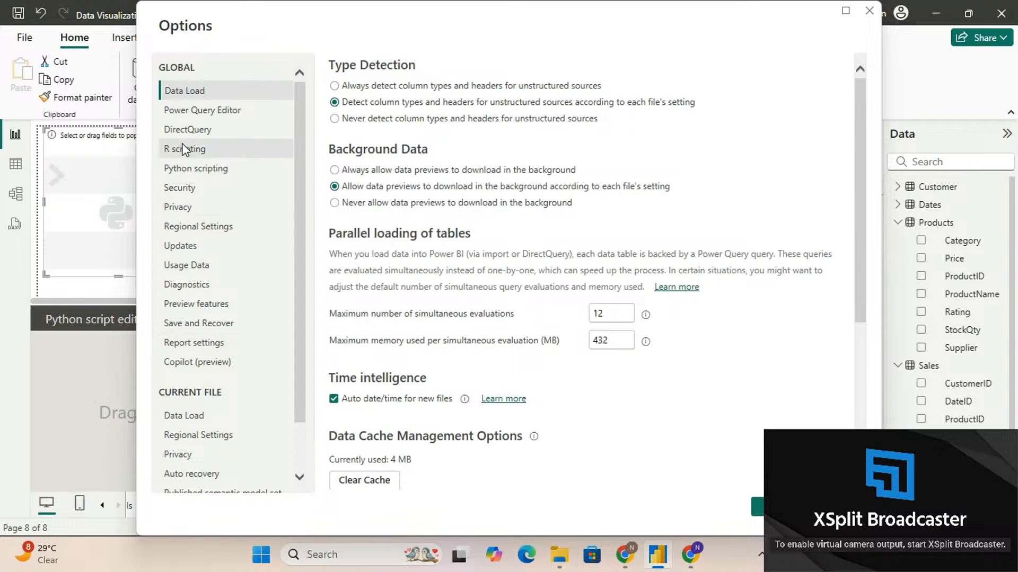
pyautogui.click(189, 170)
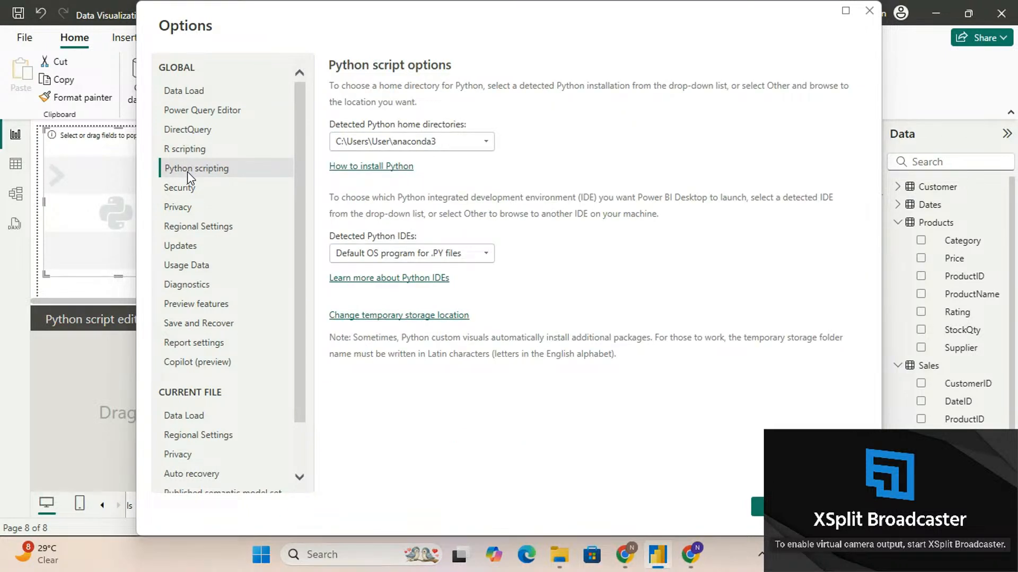
pyautogui.click(346, 145)
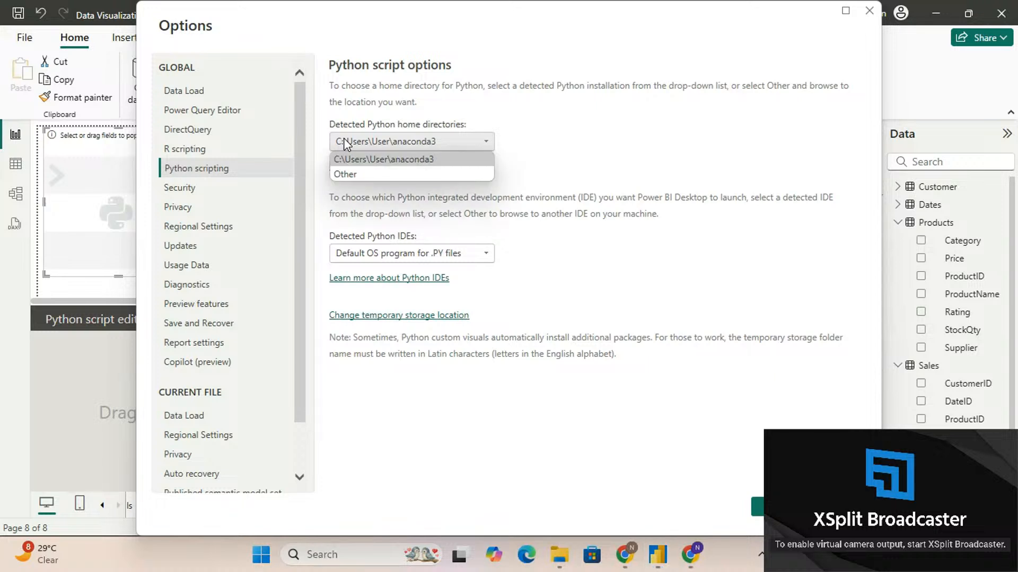
pyautogui.click(550, 154)
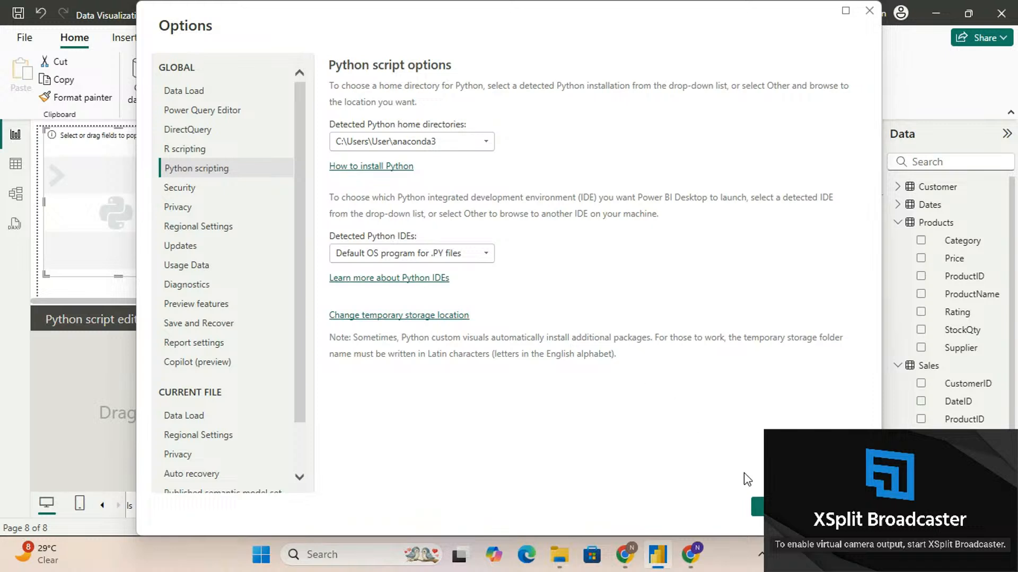
pyautogui.click(757, 506)
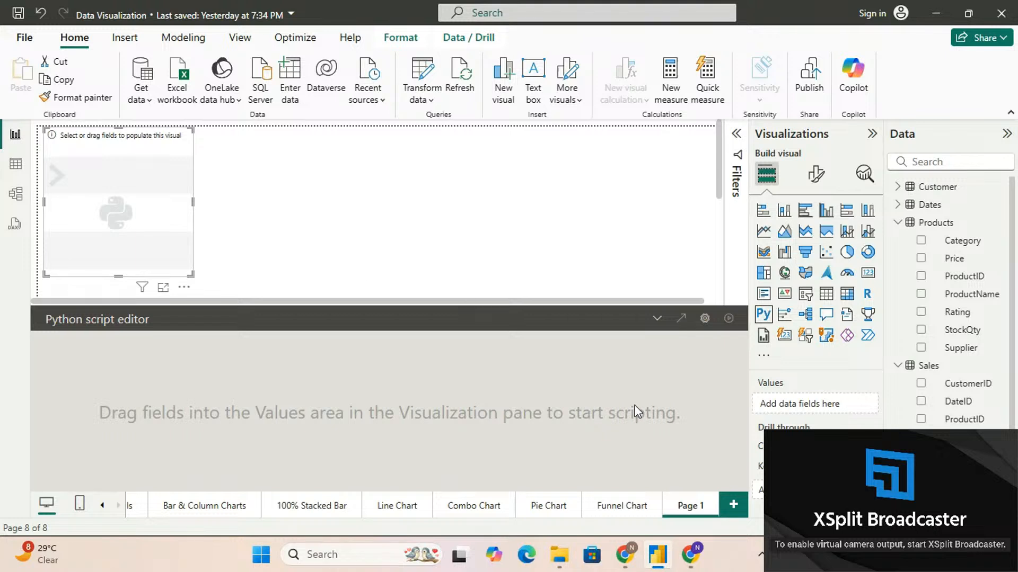
# Add the Sales table's TotalAmount field to the Python visual and begin its script with "import matplotlib.pyplot as plt"
pyautogui.scroll(-1, 953, 300)
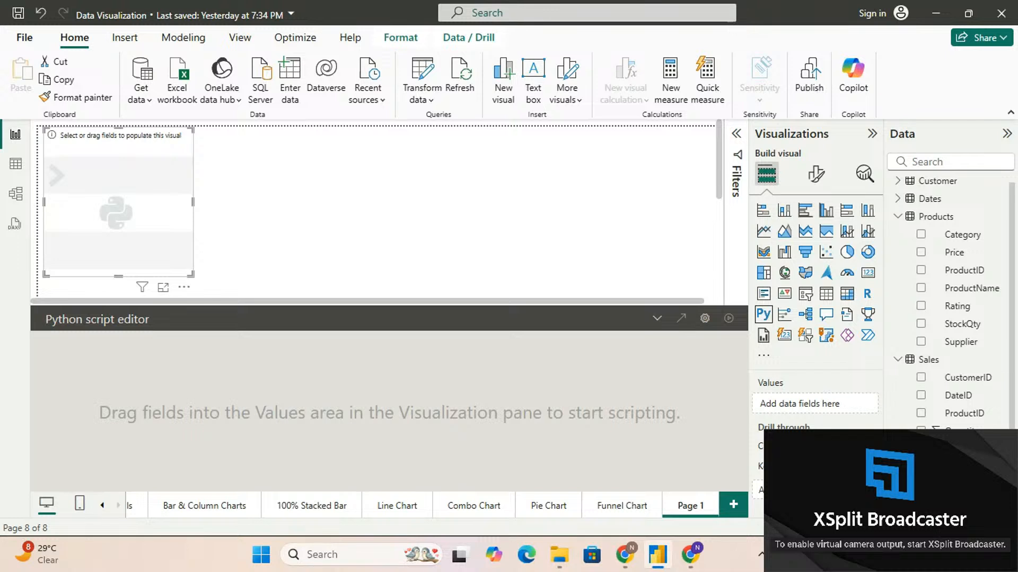
pyautogui.click(921, 467)
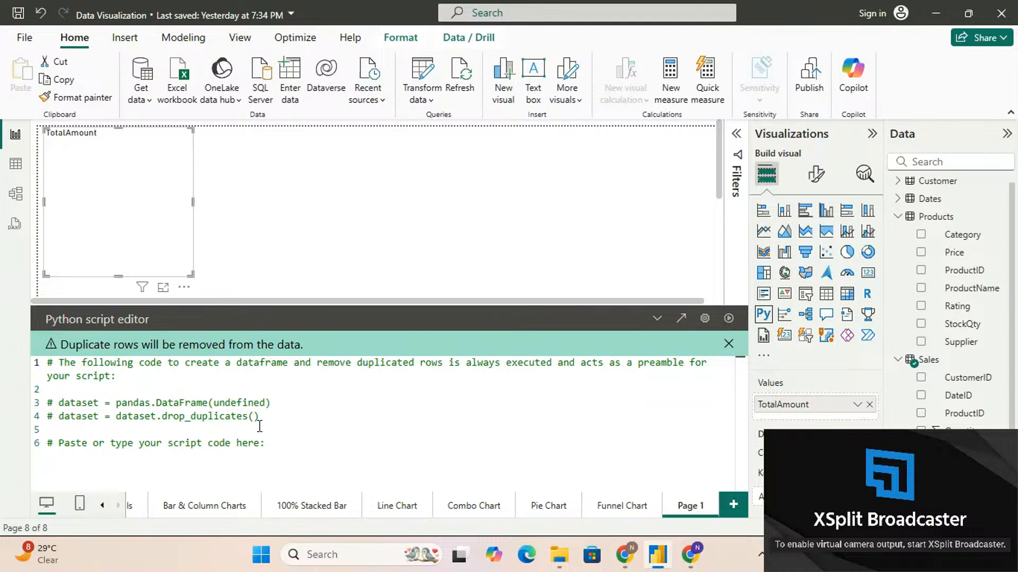
pyautogui.click(306, 448)
pyautogui.press('Return')
pyautogui.write('import ma')
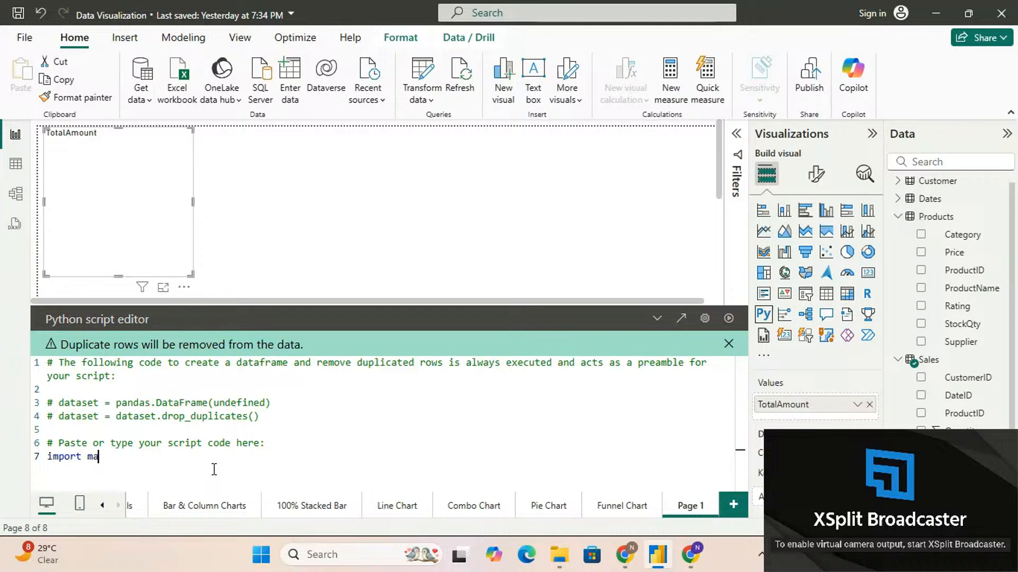
pyautogui.write('tplotlib.pypl')
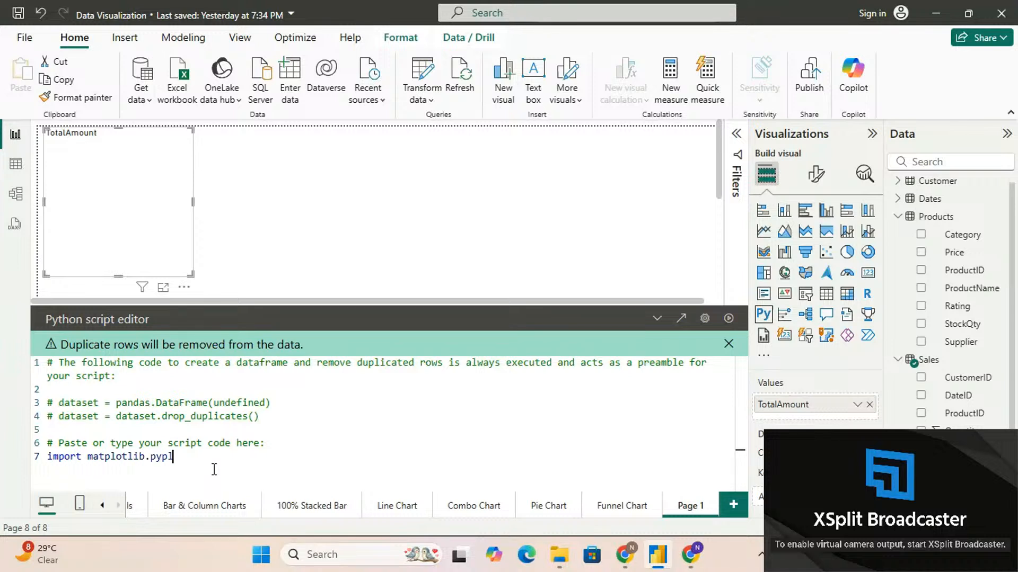
pyautogui.write('ot')
pyautogui.write('as plt')
# Add the histogram line "plt.hist(dataset.TotalAmount)" below the import in the Python script
pyautogui.press('Return')
pyautogui.write('plt')
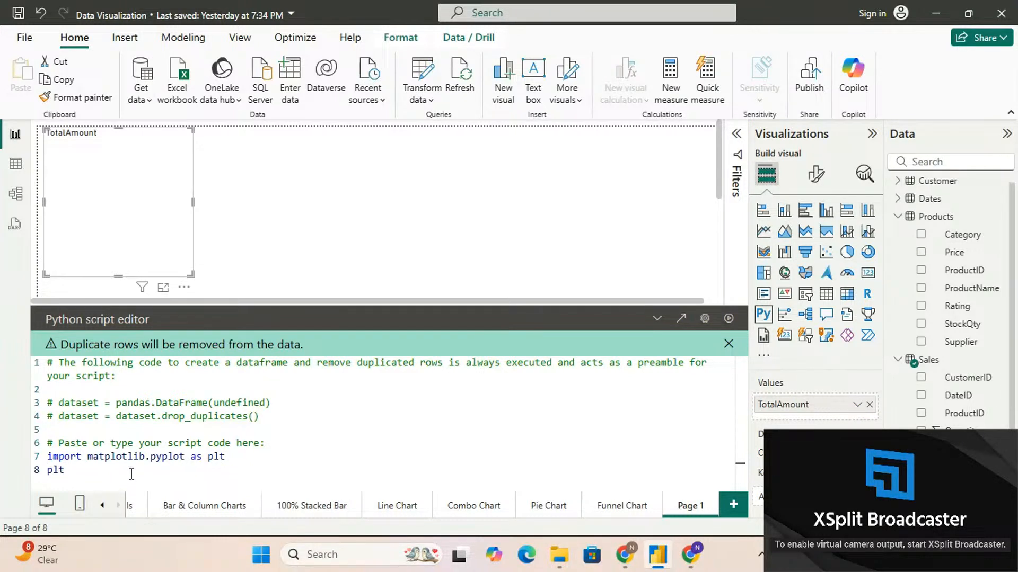
pyautogui.write('.hist(')
pyautogui.write('dataset.Total')
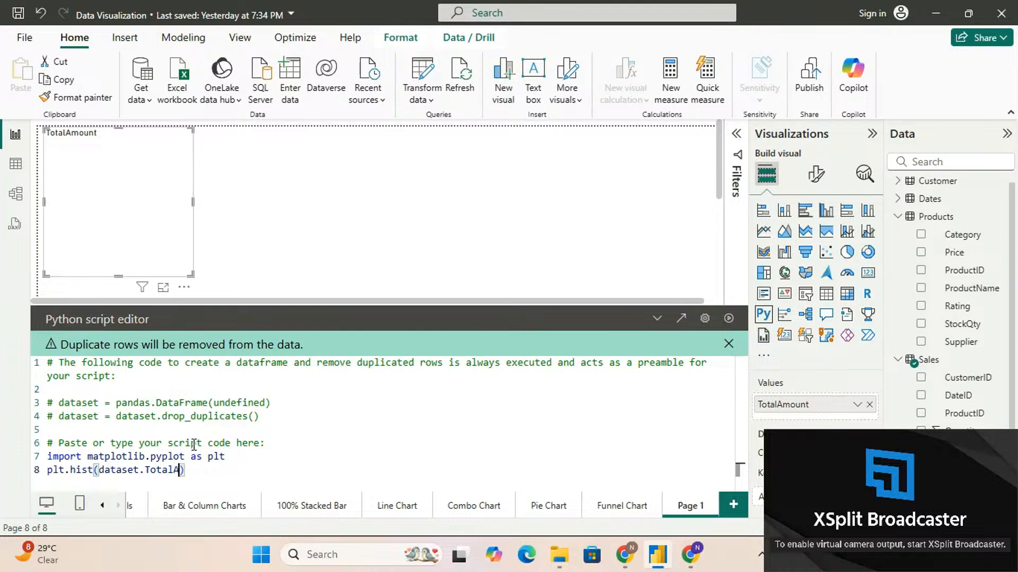
pyautogui.write('Amount')
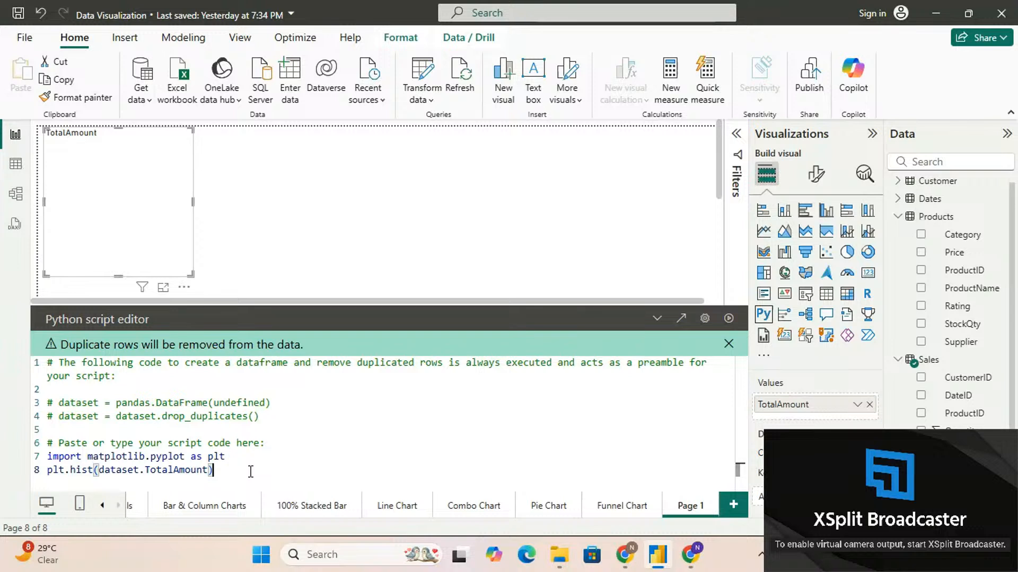
# Finish the Python script with a third code line reading "plt.show()"
pyautogui.press('Return')
pyautogui.write('plt.')
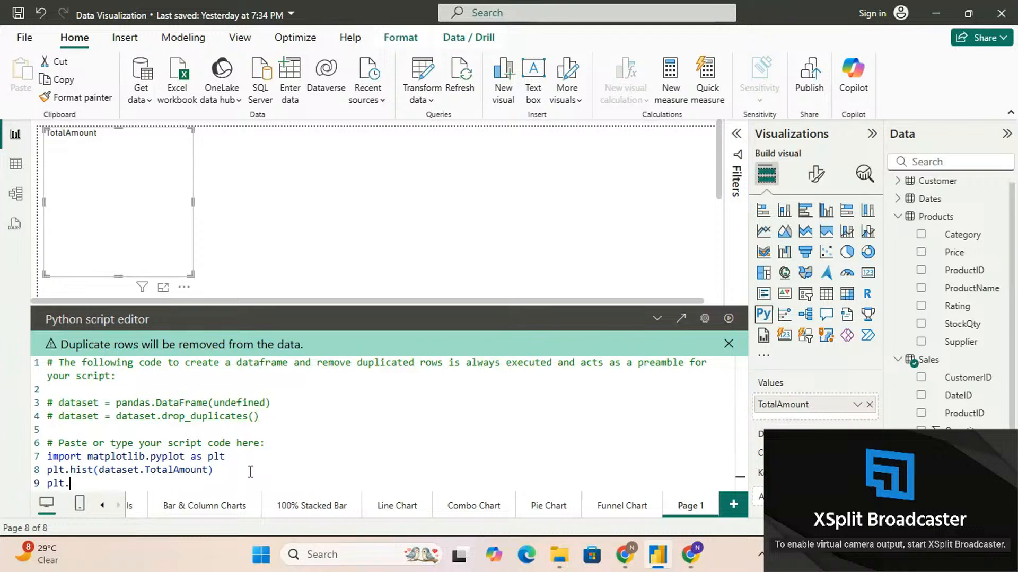
pyautogui.write('sow')
pyautogui.press('Left')
pyautogui.press('Left')
pyautogui.write('h')
pyautogui.press('Right')
pyautogui.press('Right')
pyautogui.write('(')
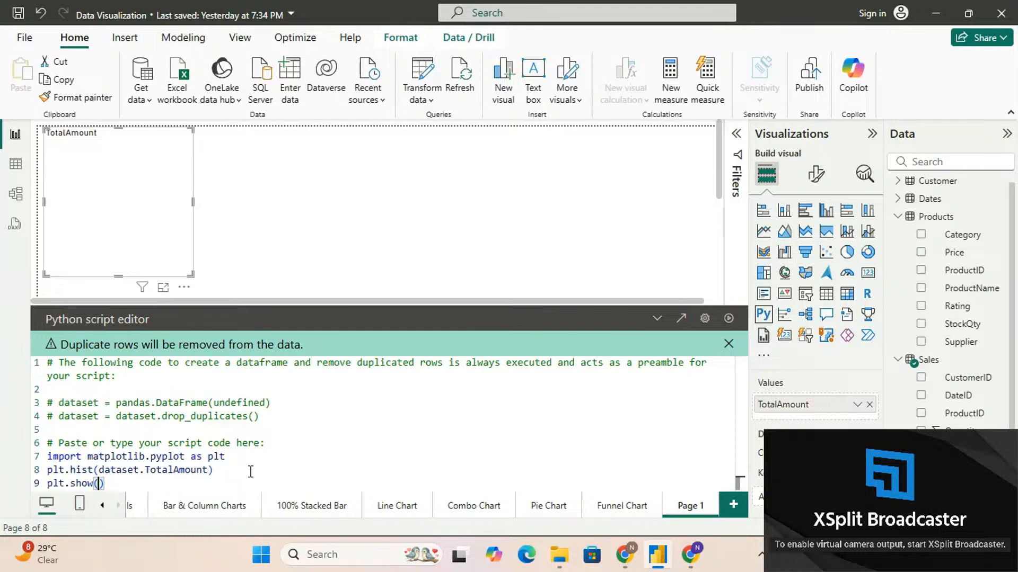
pyautogui.press('Right')
# Select the three code lines from the import through plt.show() and run the Python script
pyautogui.hotkey('shift', 'Up')
pyautogui.hotkey('shift', 'Up')
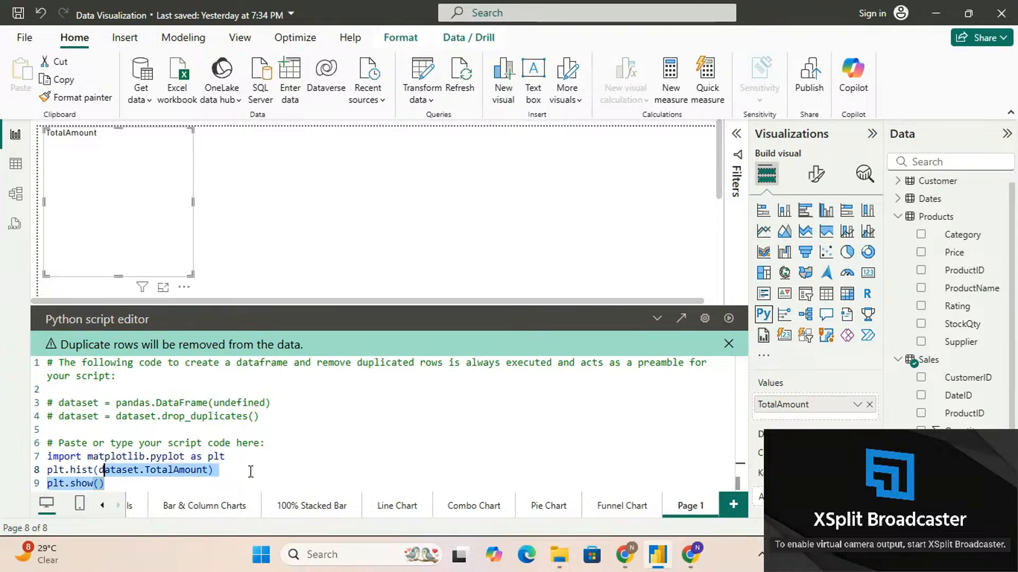
pyautogui.hotkey('shift', 'Up')
pyautogui.hotkey('shift', 'Home')
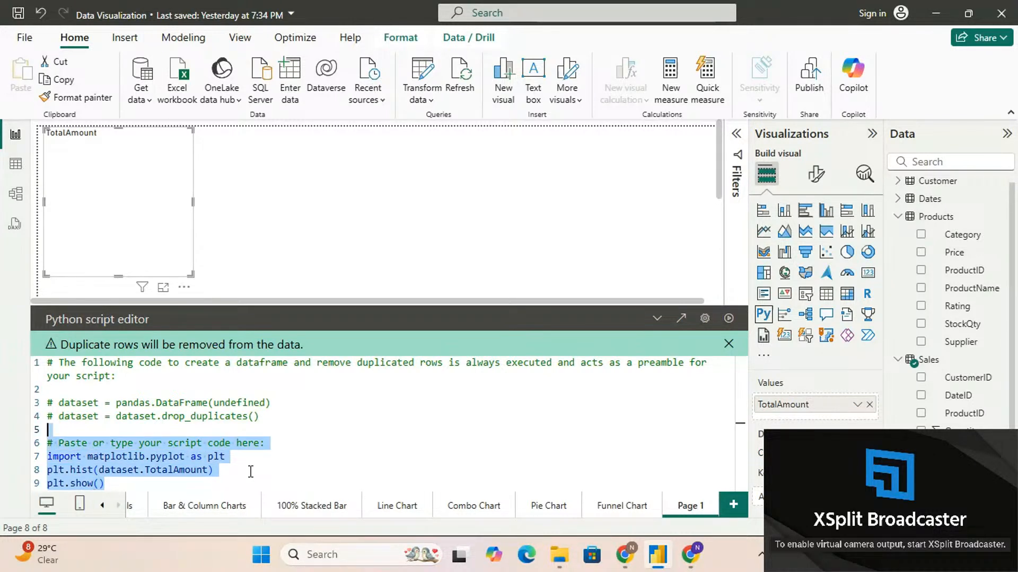
pyautogui.hotkey('shift', 'Right')
pyautogui.hotkey('shift', 'Left')
pyautogui.hotkey('shift', 'Down')
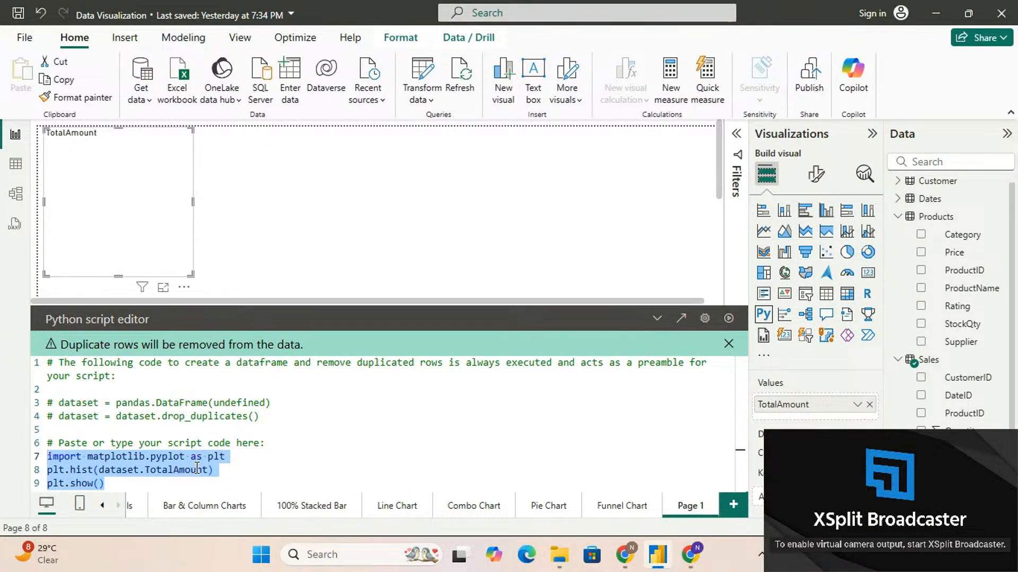
pyautogui.click(729, 319)
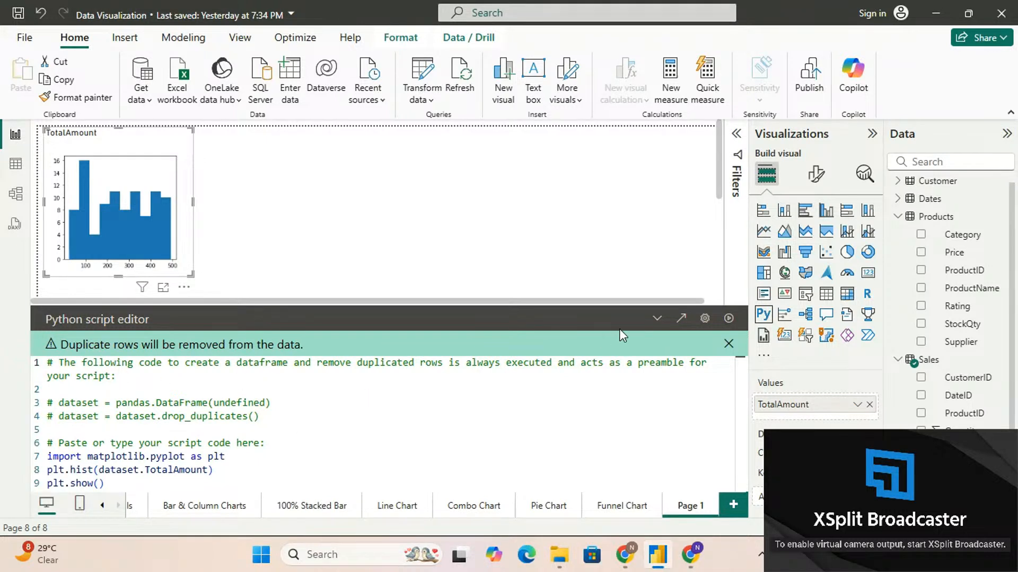
# Collapse the Python script editor and enlarge the histogram visual to about 470 wide by 387 high
pyautogui.click(656, 320)
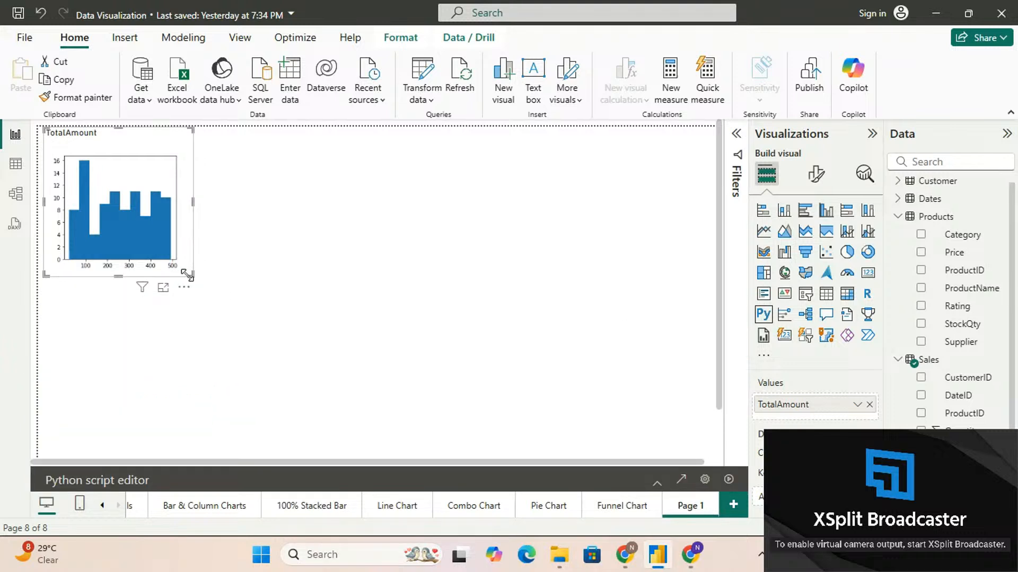
pyautogui.moveTo(187, 275); pyautogui.dragTo(294, 334)
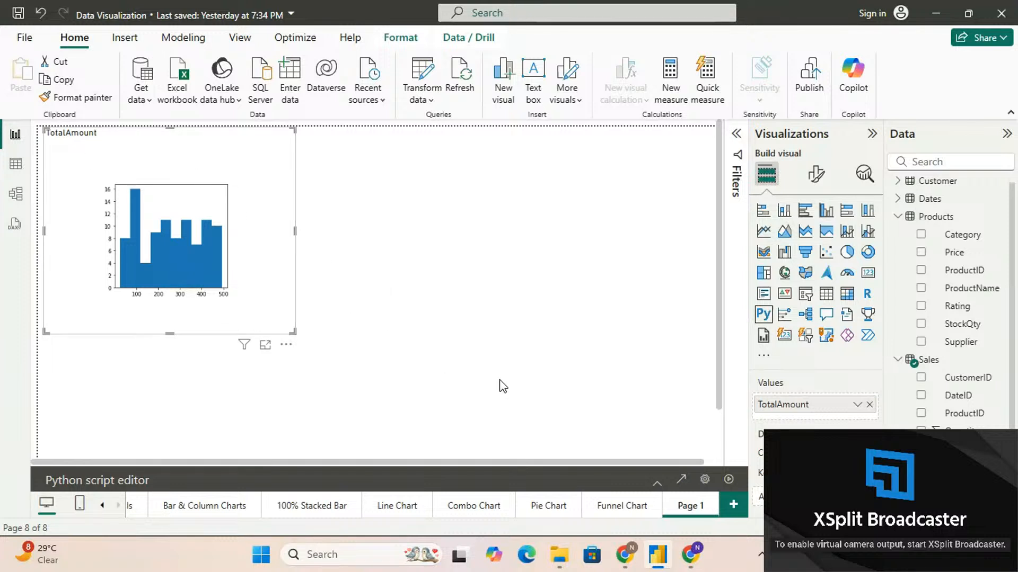
pyautogui.click(440, 303)
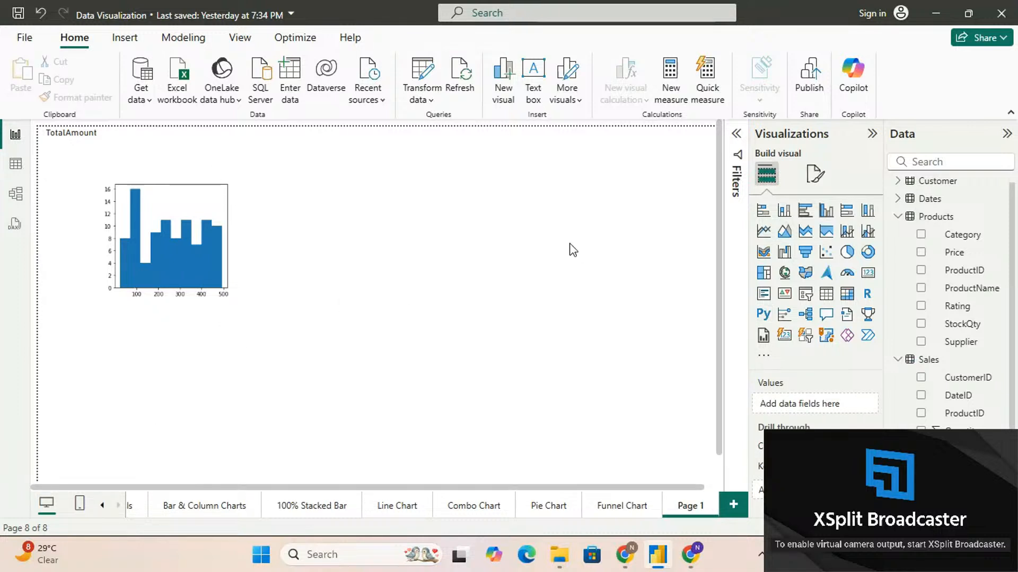
# Set the histogram visual's height to 500 and its width to 500 in its size properties
pyautogui.click(283, 301)
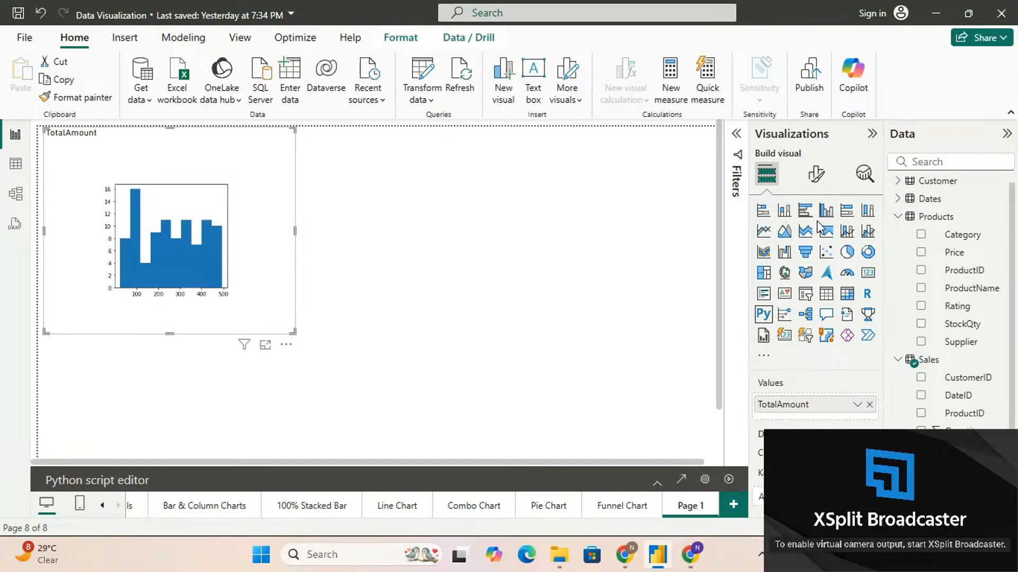
pyautogui.click(816, 178)
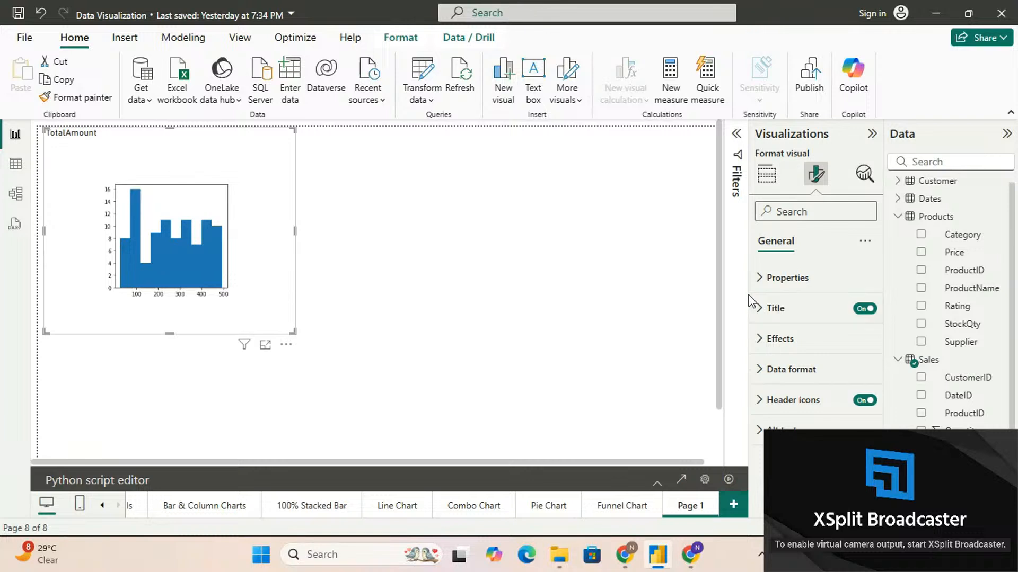
pyautogui.click(763, 279)
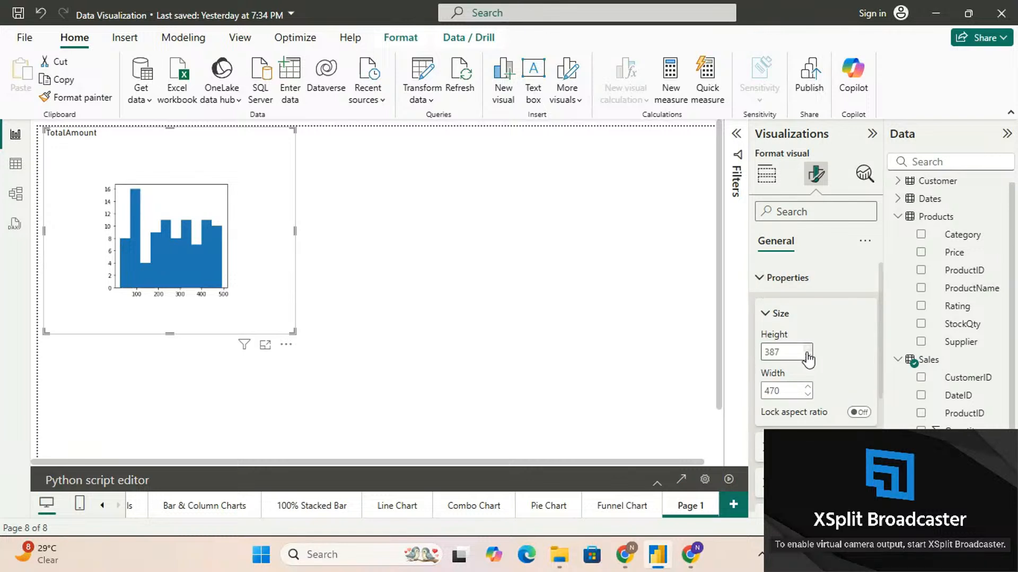
pyautogui.moveTo(782, 353); pyautogui.dragTo(764, 354)
pyautogui.write('500')
pyautogui.doubleClick(791, 391)
pyautogui.write('5')
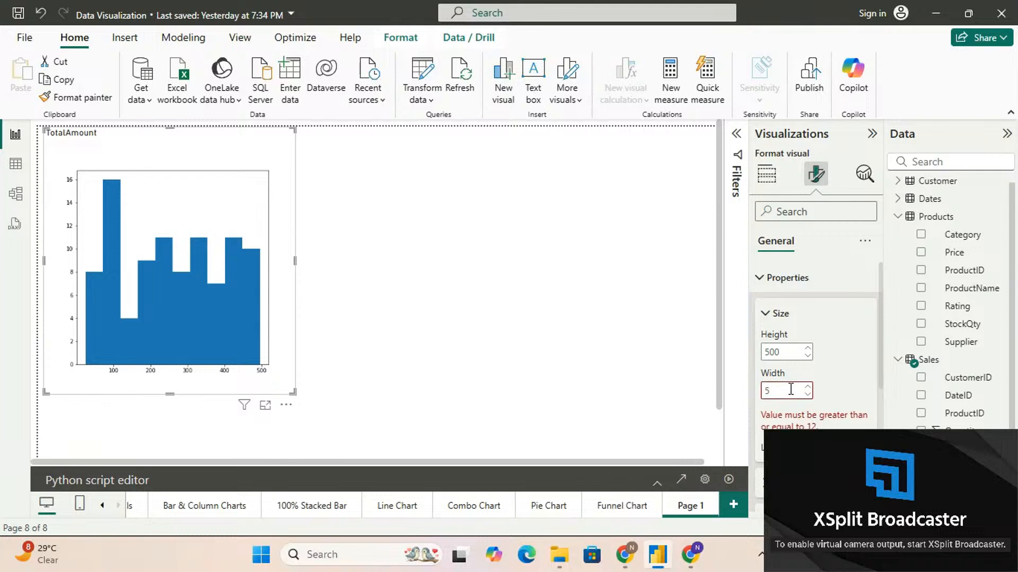
pyautogui.write('00')
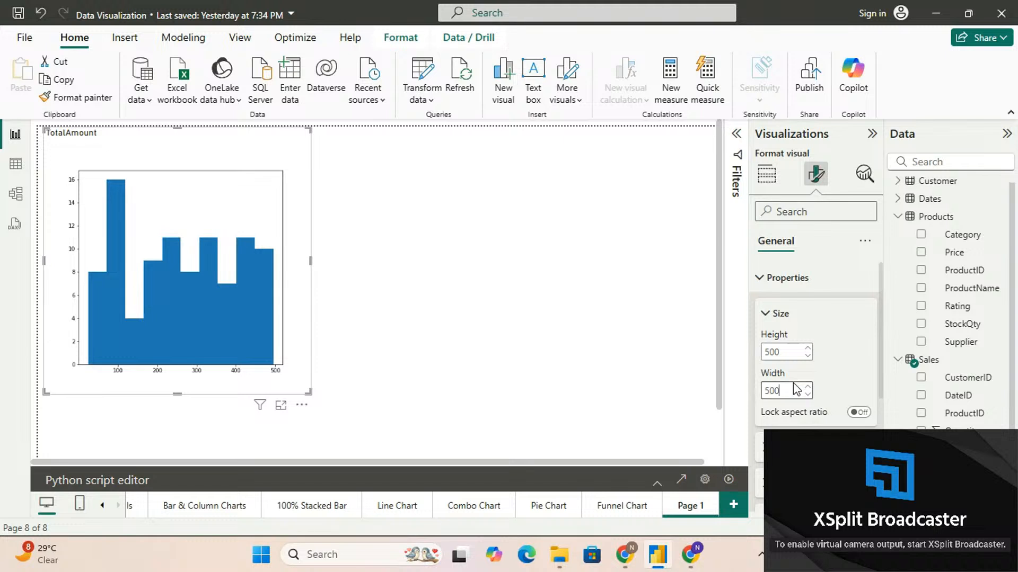
# Reduce the histogram visual's width to 491 and review its position settings, closing the properties section
pyautogui.scroll(-9, 796, 389)
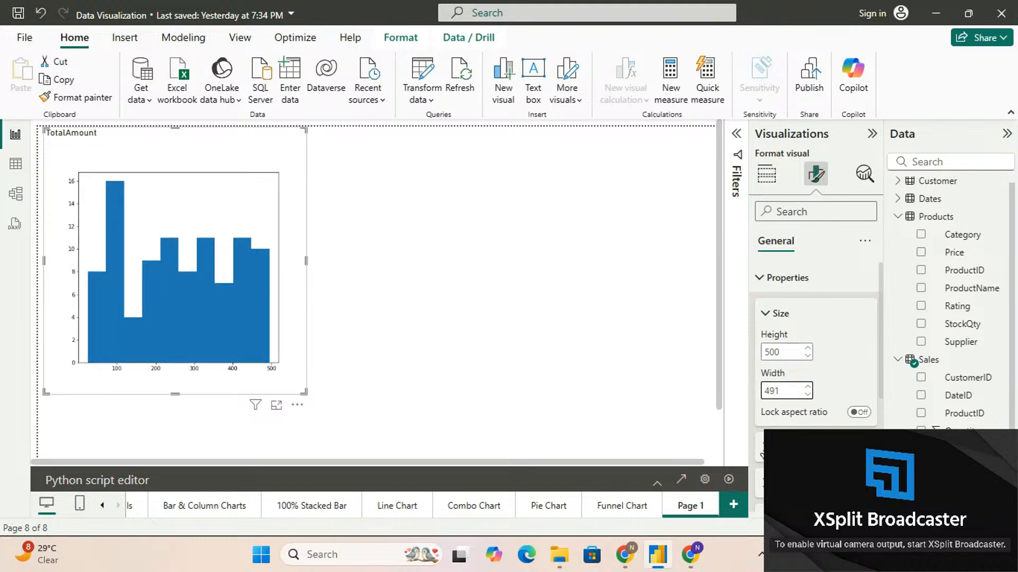
pyautogui.click(761, 451)
pyautogui.scroll(-2, 762, 451)
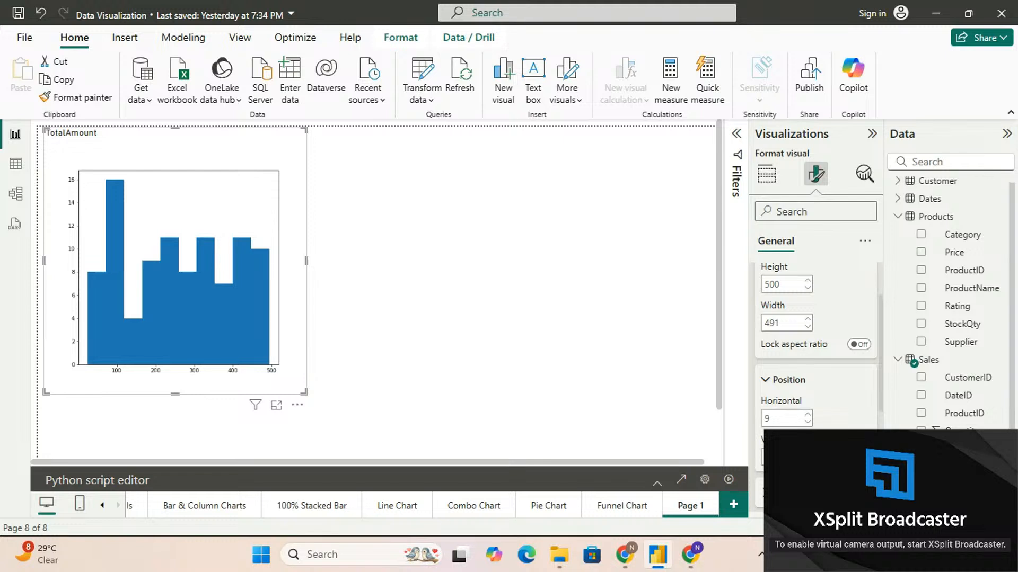
pyautogui.scroll(-3, 762, 451)
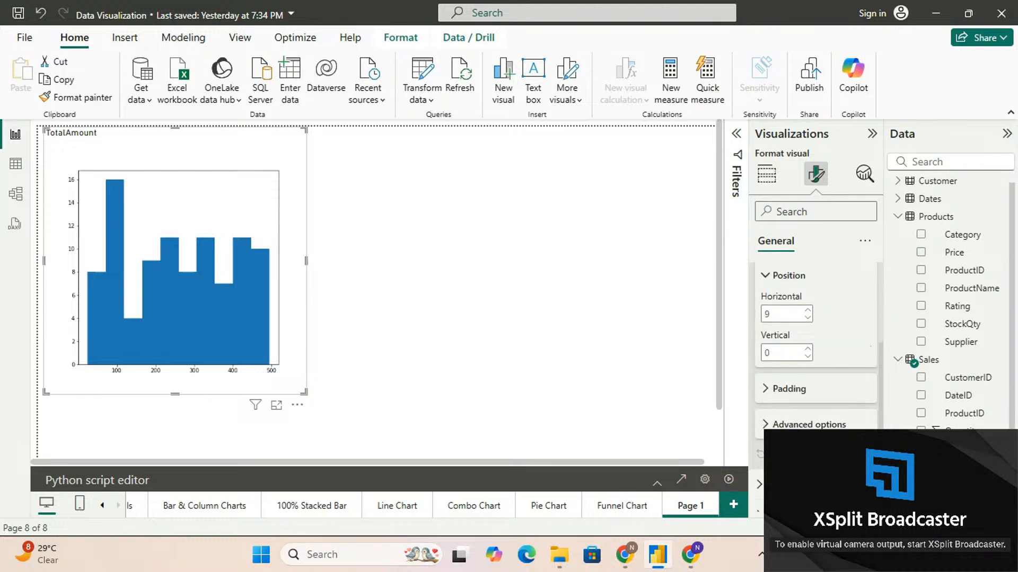
pyautogui.scroll(3, 816, 392)
pyautogui.click(761, 279)
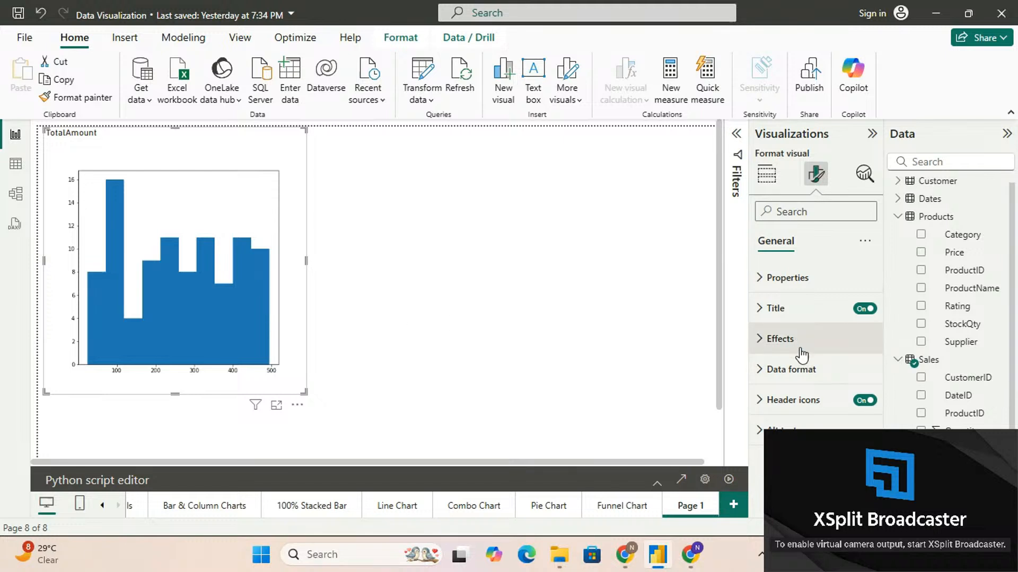
# Change the histogram visual's title text to "Histogram for TotalAmount"
pyautogui.click(764, 311)
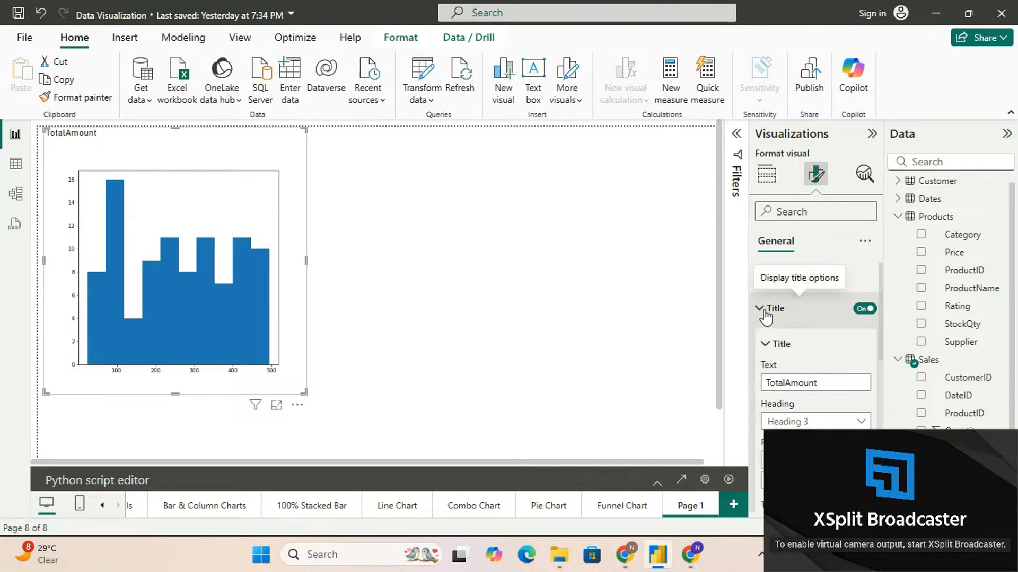
pyautogui.click(804, 382)
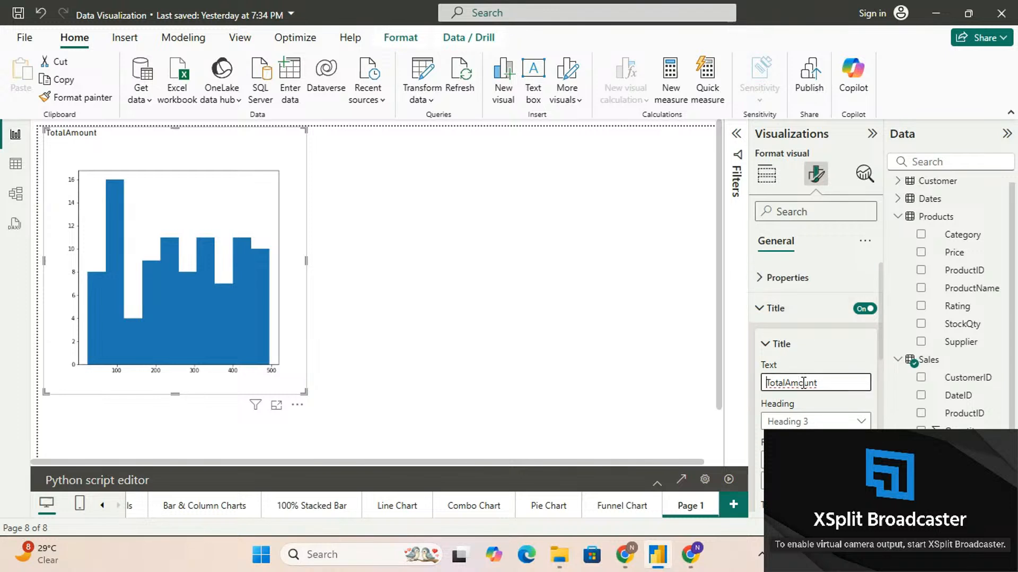
pyautogui.press('Home')
pyautogui.write('His')
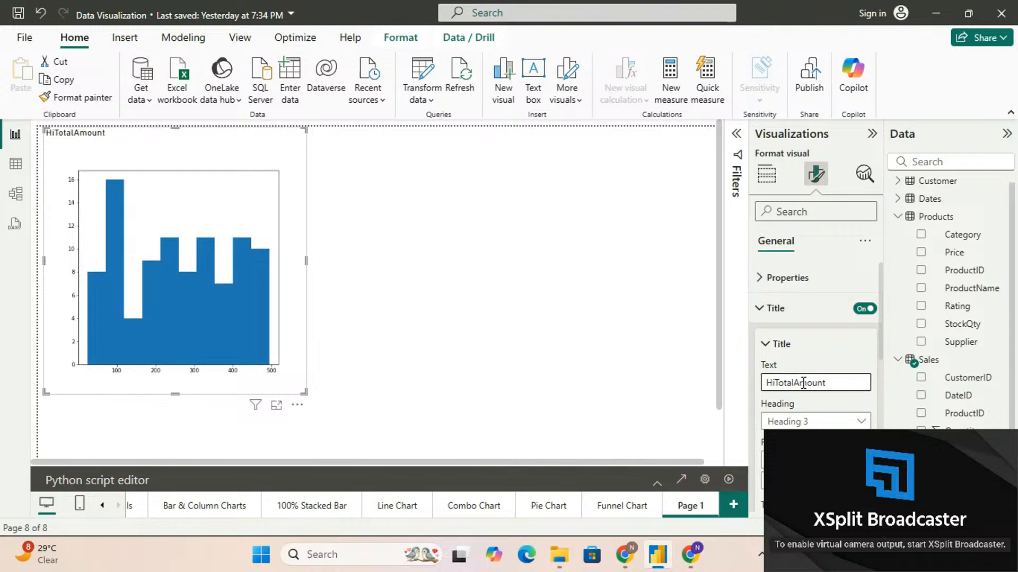
pyautogui.write('togra')
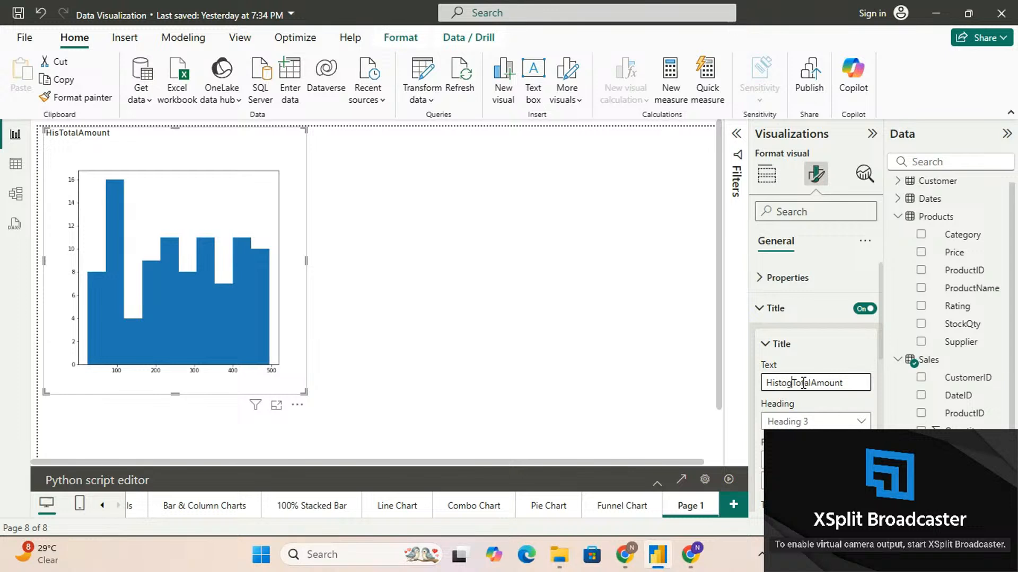
pyautogui.write('m for')
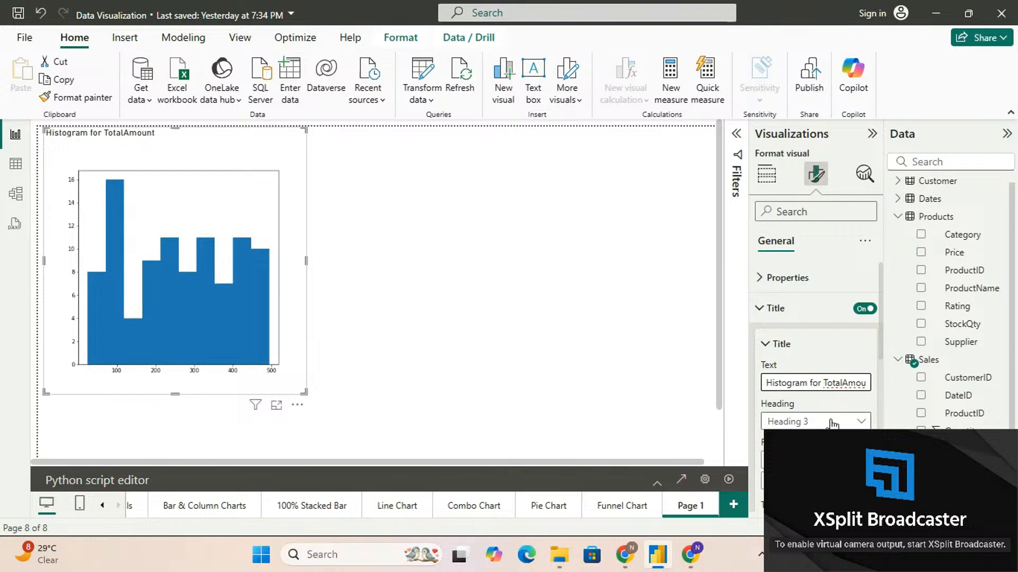
# Make the histogram's title bold, set its font size to 20 and center it horizontally
pyautogui.click(771, 480)
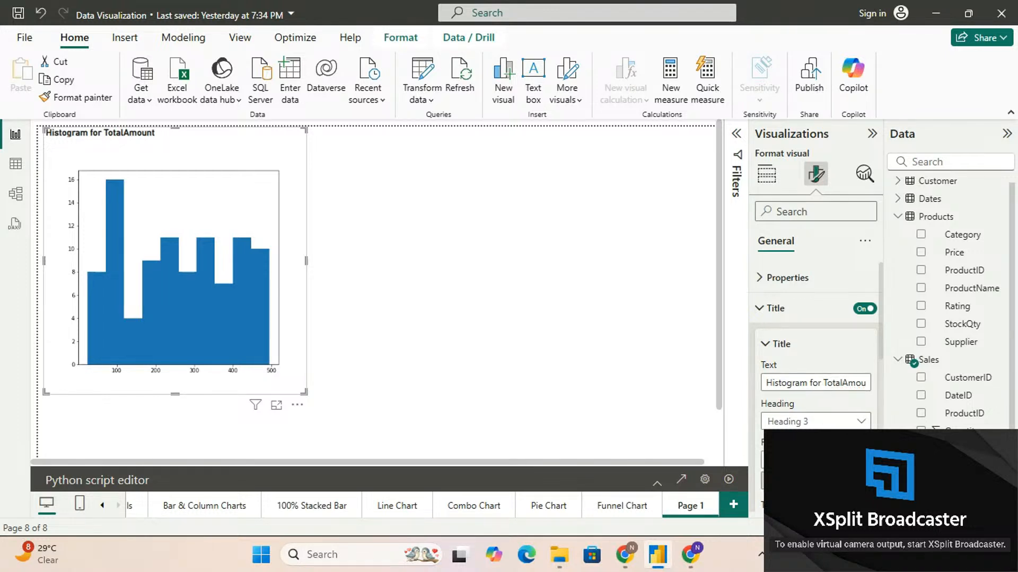
pyautogui.click(864, 457)
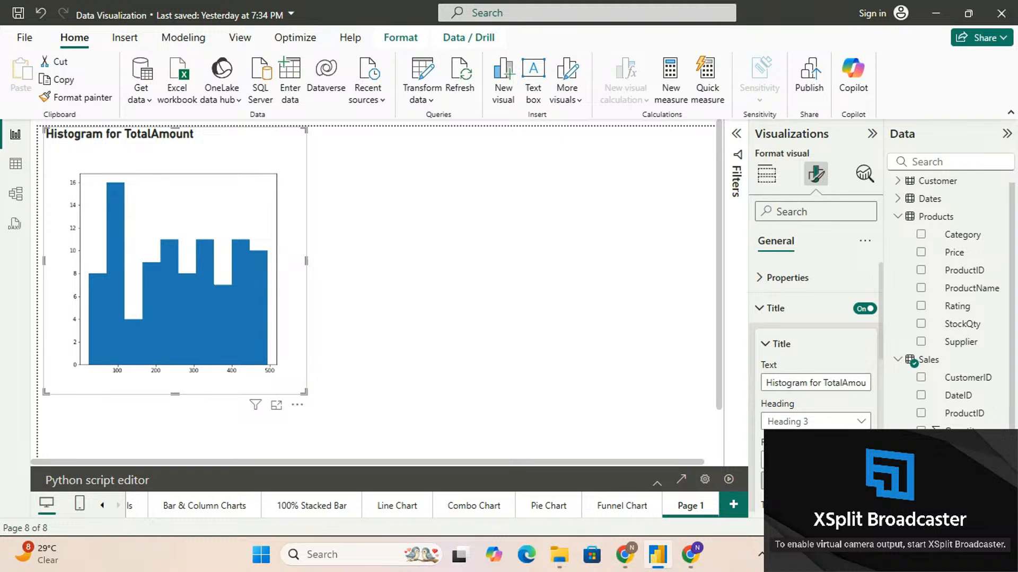
pyautogui.scroll(-3, 816, 339)
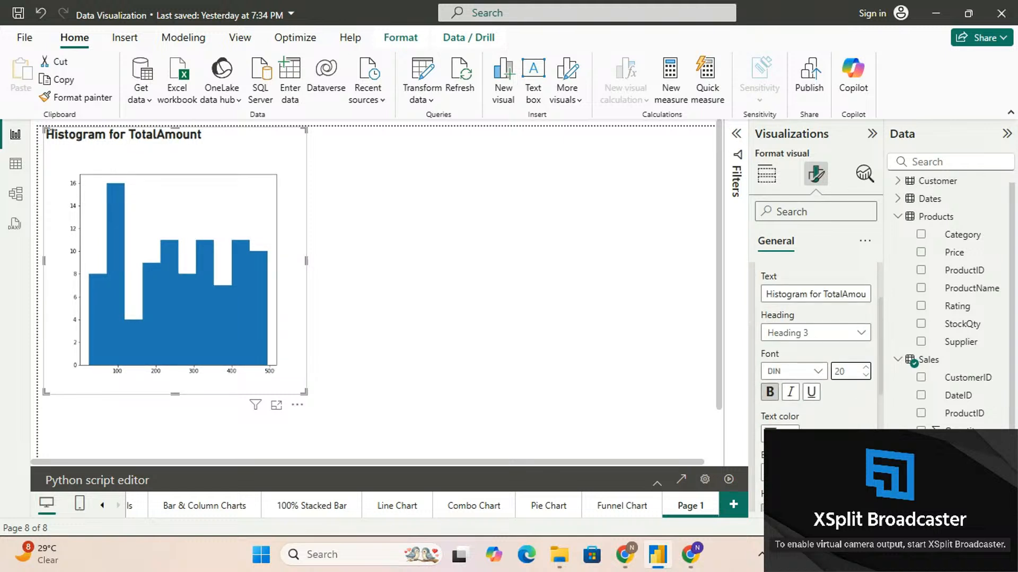
pyautogui.scroll(-1, 817, 340)
pyautogui.click(790, 480)
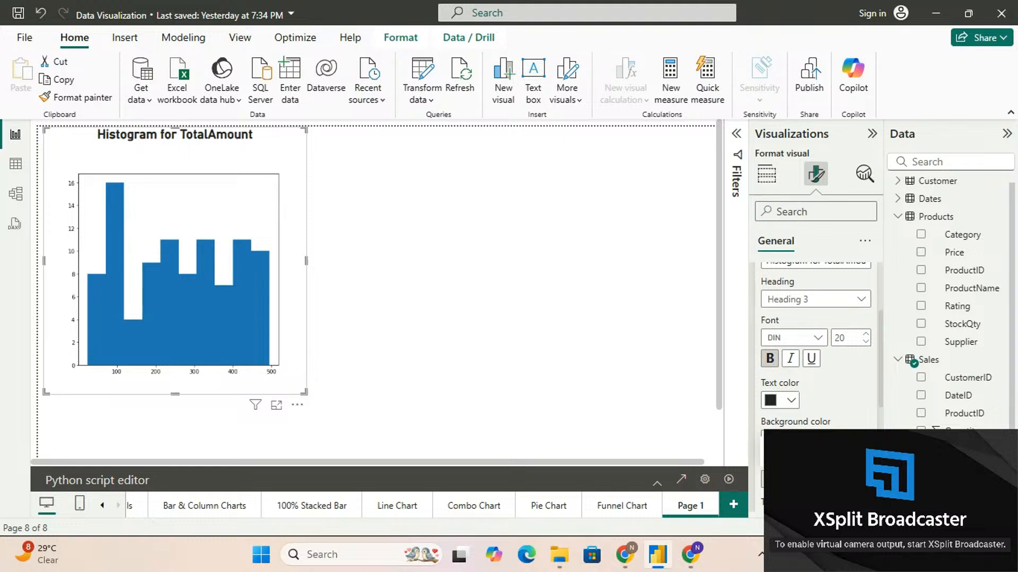
# Try blue as the histogram title's text color and settle on orange
pyautogui.click(791, 402)
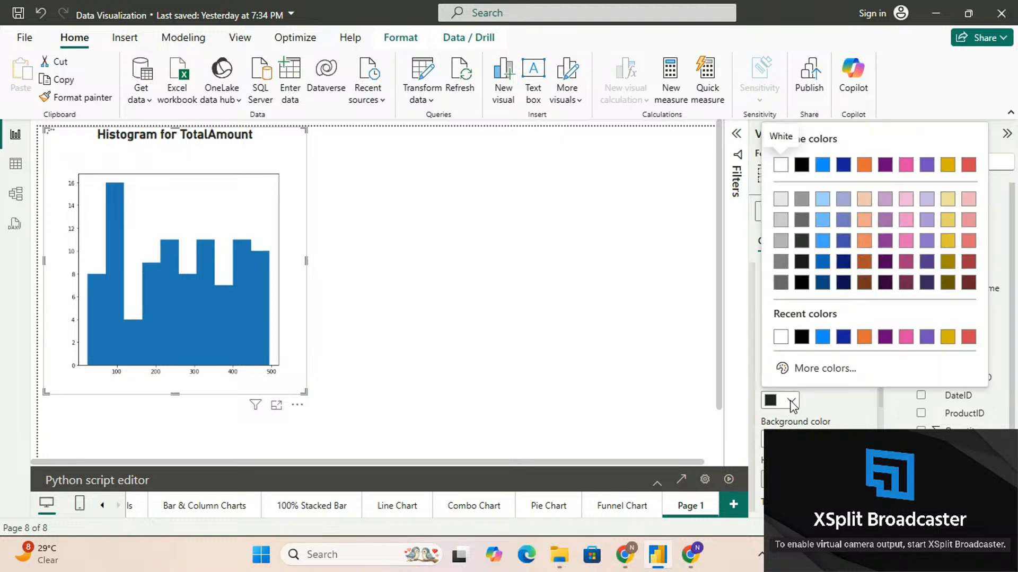
pyautogui.click(823, 338)
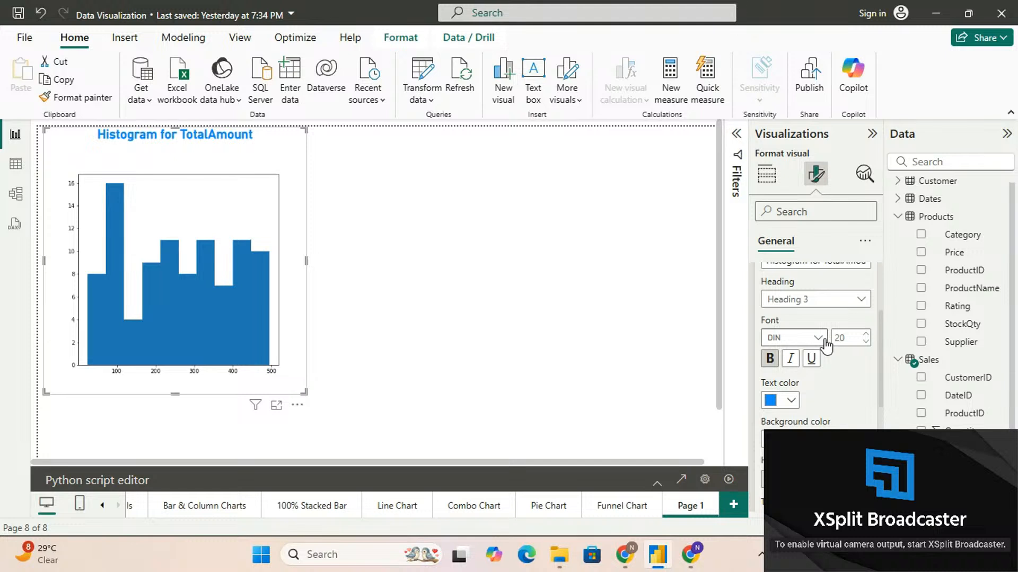
pyautogui.click(791, 401)
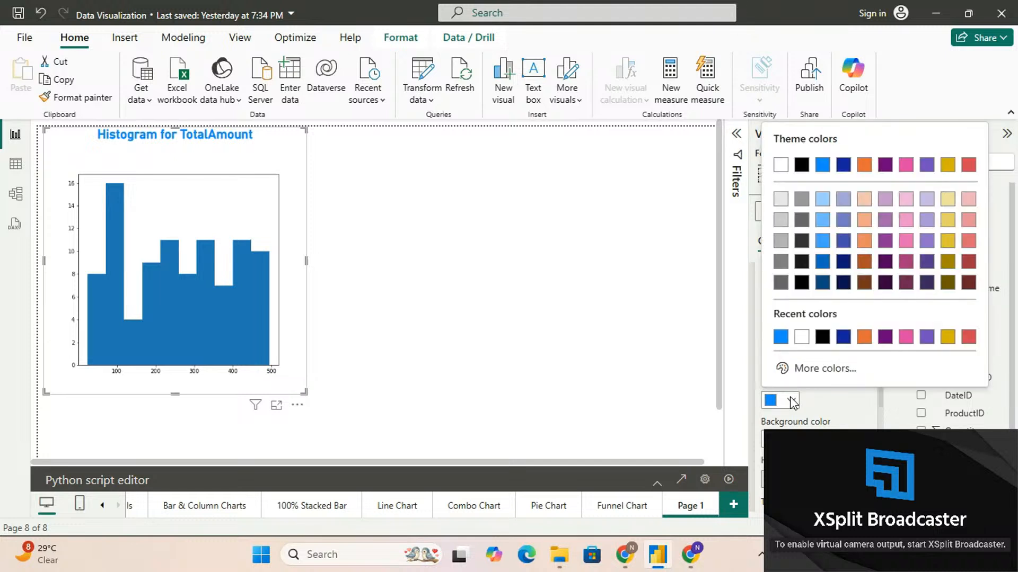
pyautogui.click(864, 338)
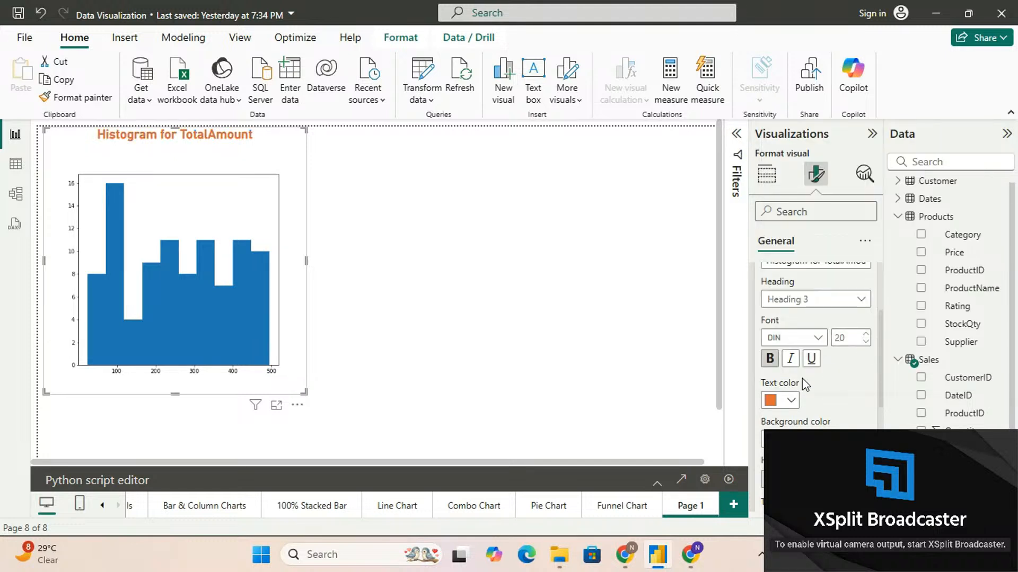
# Try a medium orange tint as the title's background, settle on the lightest orange tint, and collapse the title settings
pyautogui.click(790, 403)
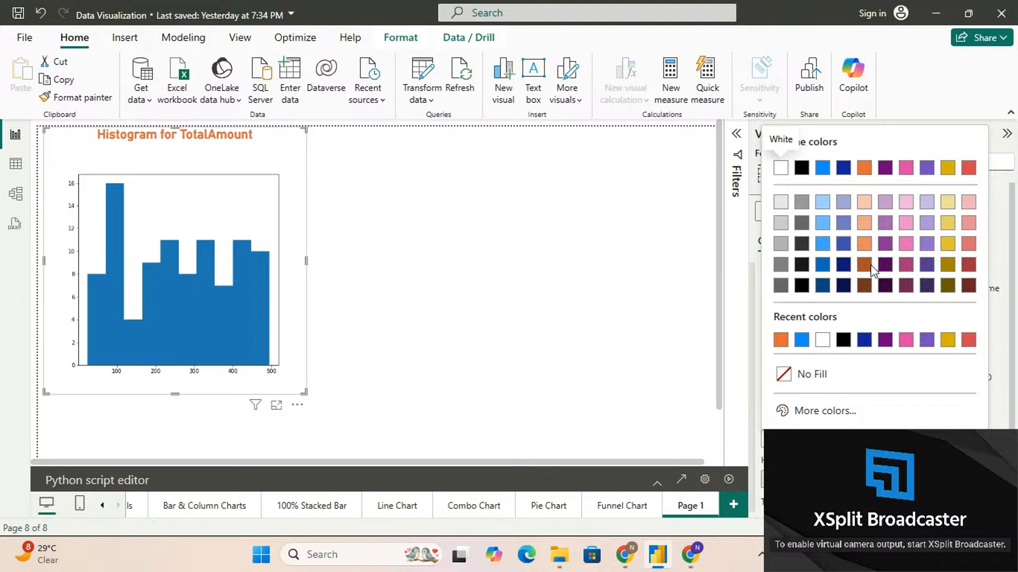
pyautogui.click(864, 226)
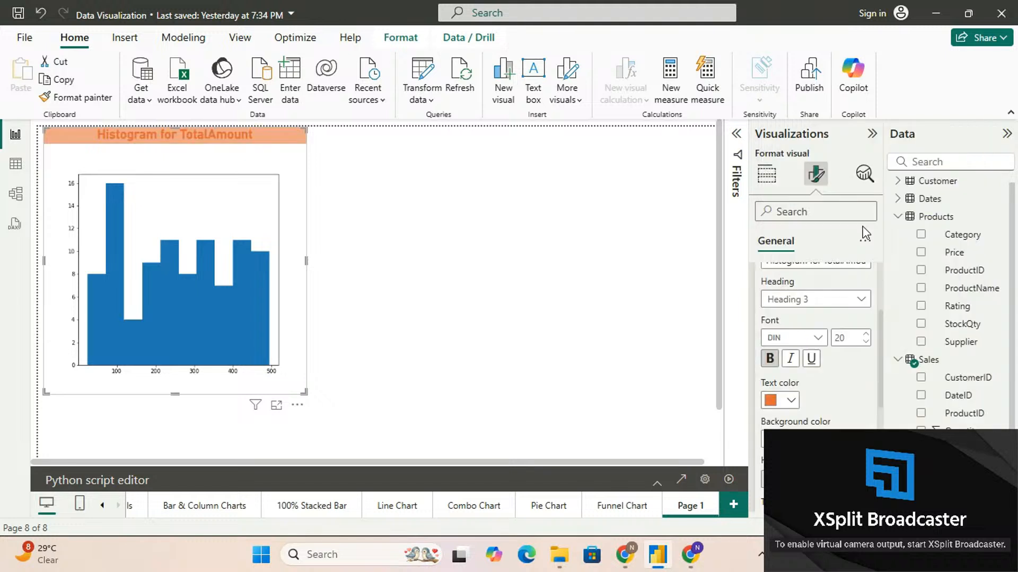
pyautogui.click(764, 439)
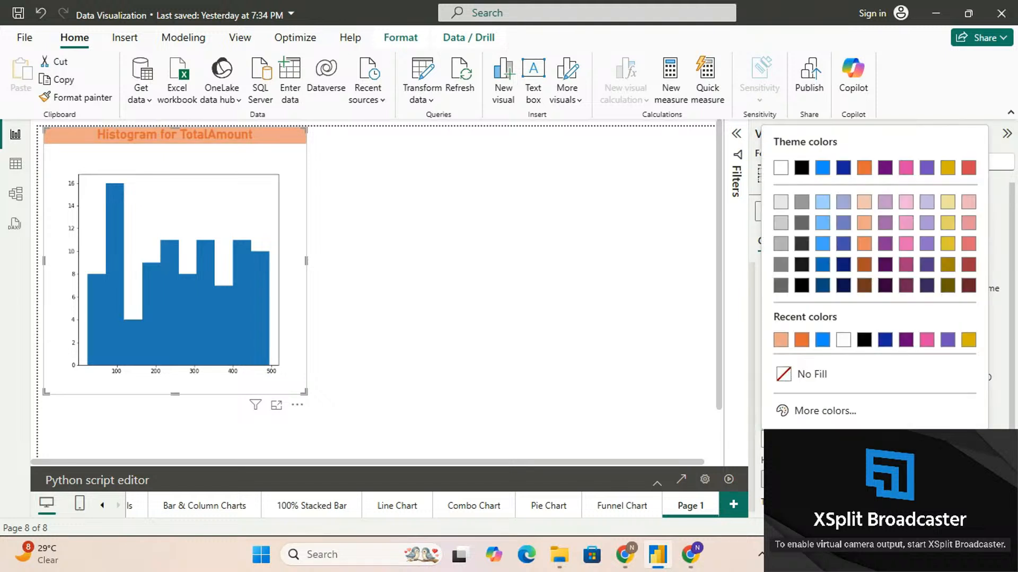
pyautogui.click(864, 202)
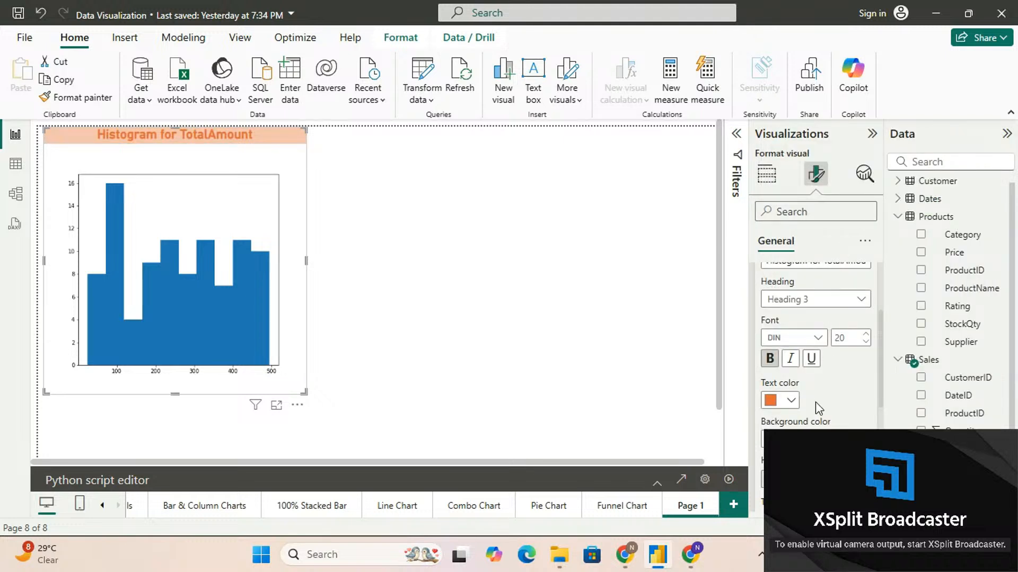
pyautogui.scroll(3, 816, 402)
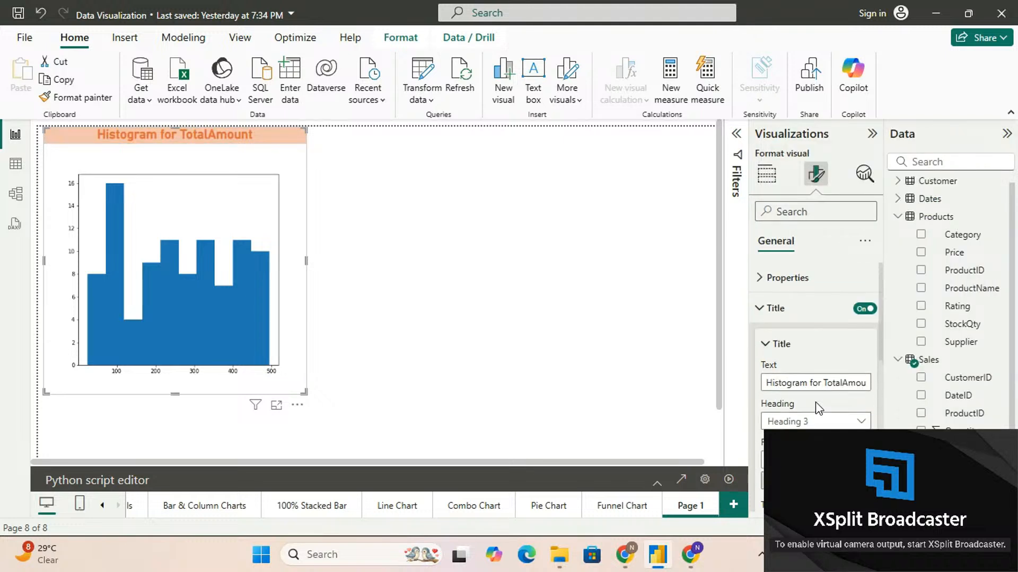
pyautogui.click(761, 309)
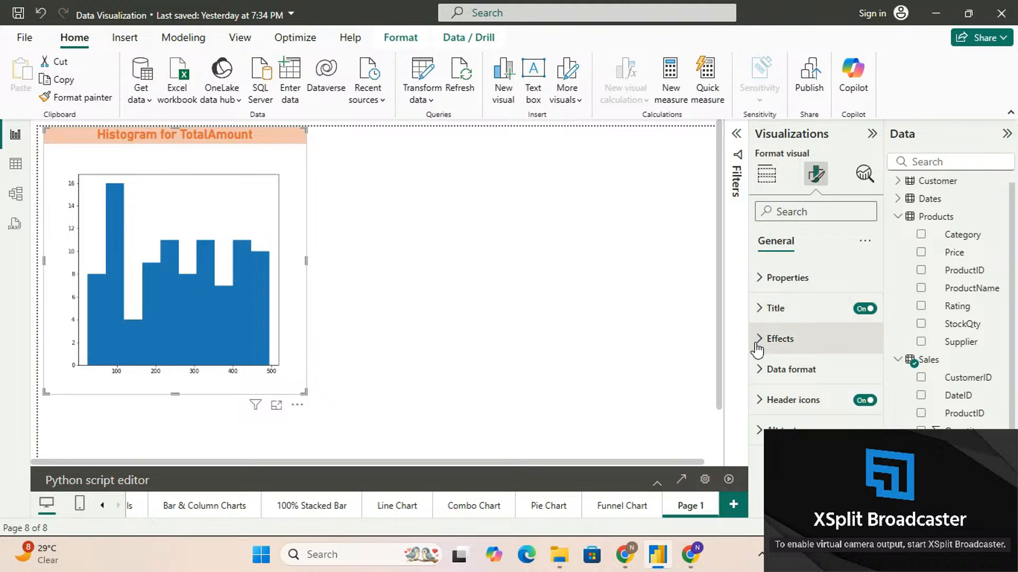
# Examine the histogram's data format settings and the fields they can be applied to
pyautogui.click(758, 370)
pyautogui.scroll(-2, 759, 369)
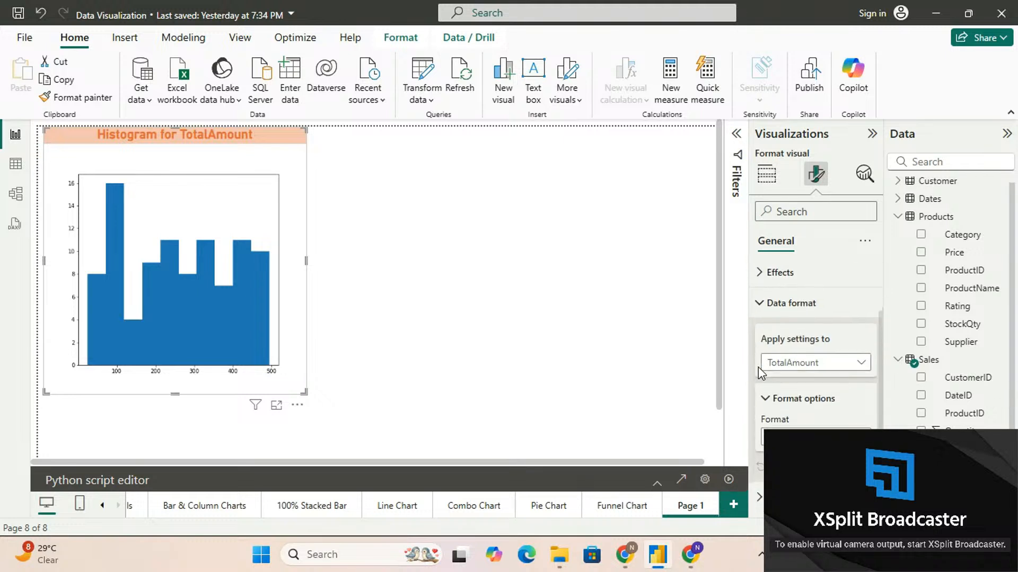
pyautogui.click(788, 365)
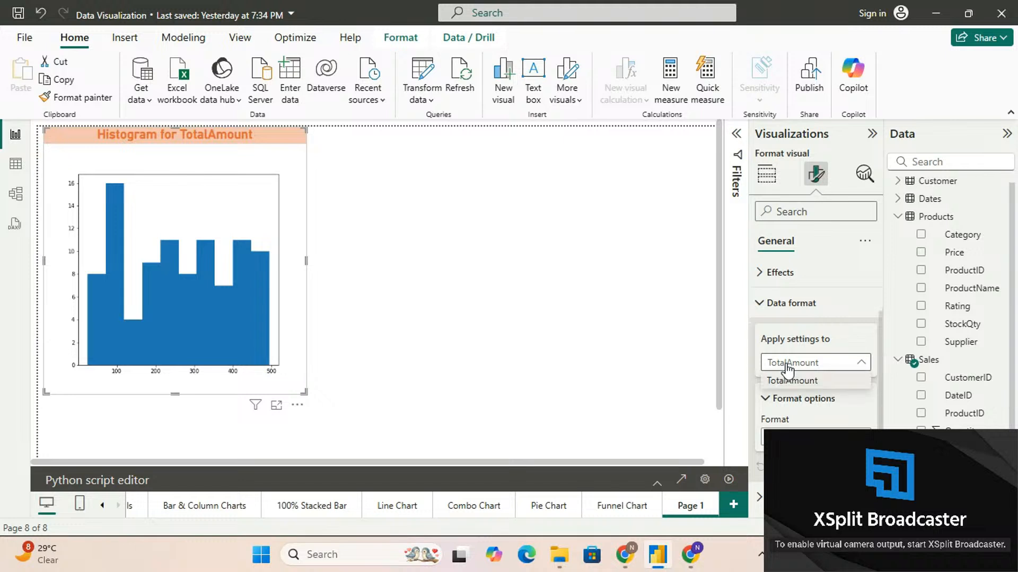
pyautogui.click(789, 364)
pyautogui.click(759, 303)
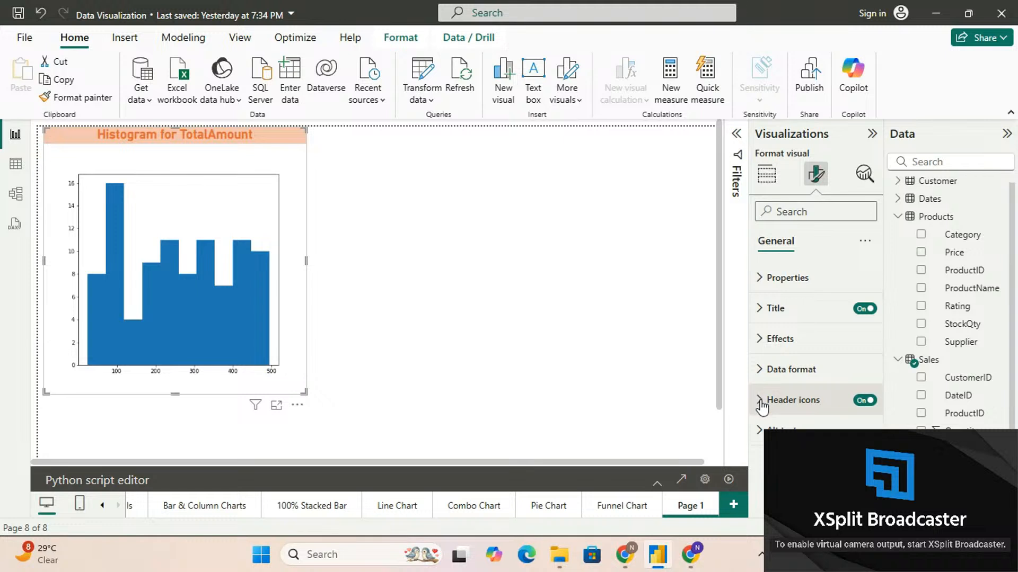
# Return to the visual's build options and review the histogram's Python script, collapsing the script editor again
pyautogui.click(766, 175)
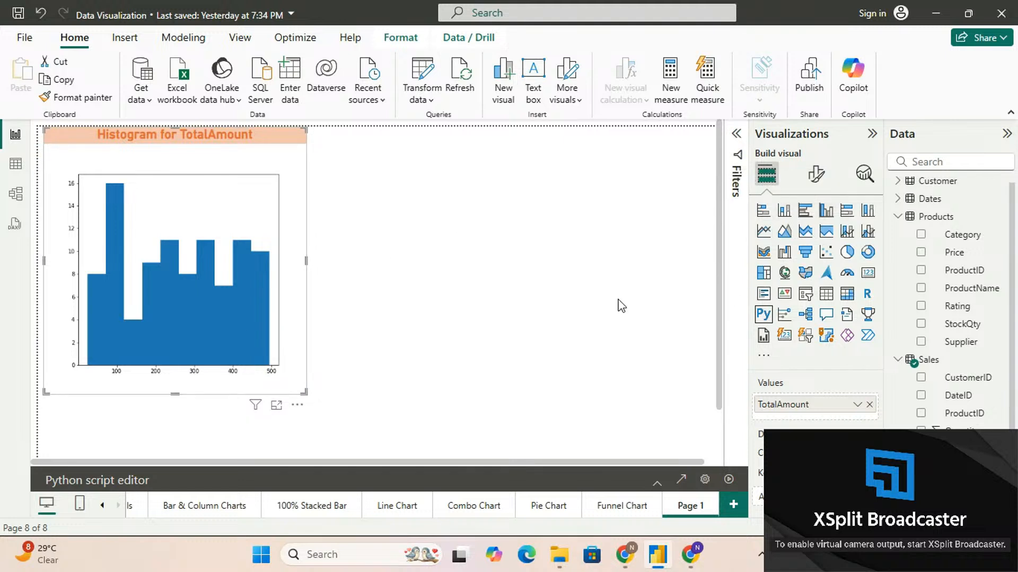
pyautogui.click(657, 483)
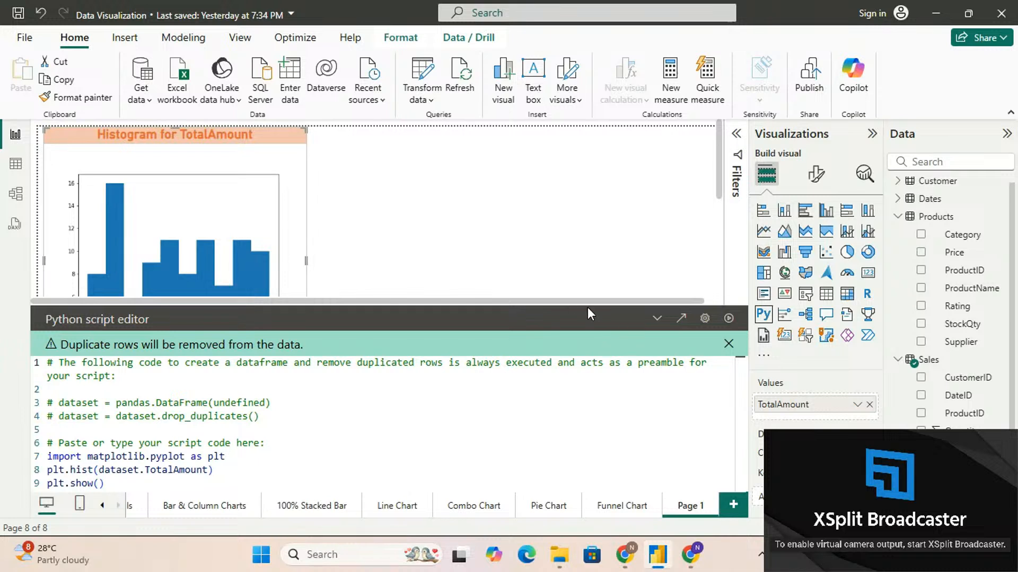
pyautogui.click(657, 318)
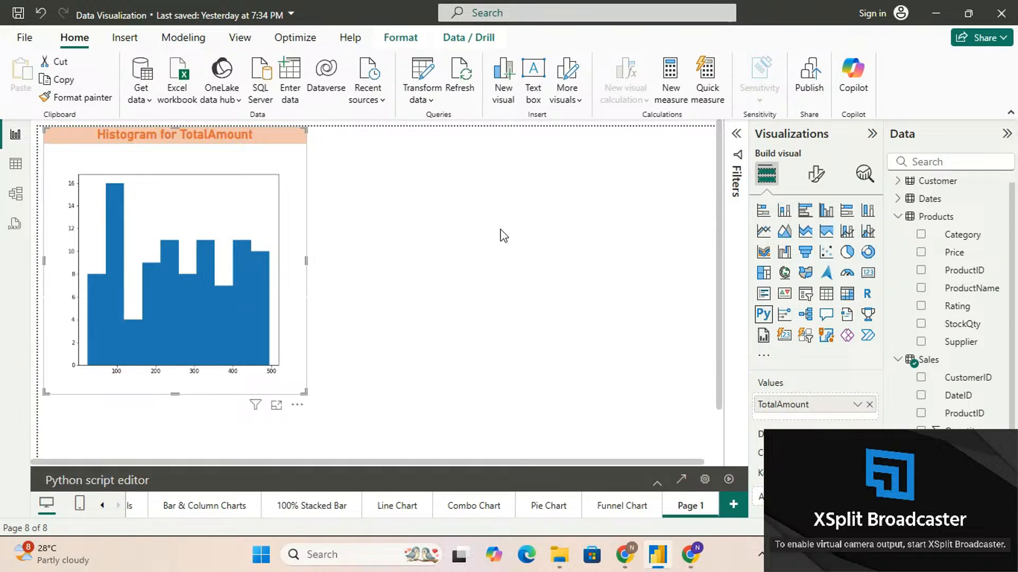
# Add a second Python visual directly beside the histogram and resize it to the histogram's height and a slightly greater width
pyautogui.click(503, 236)
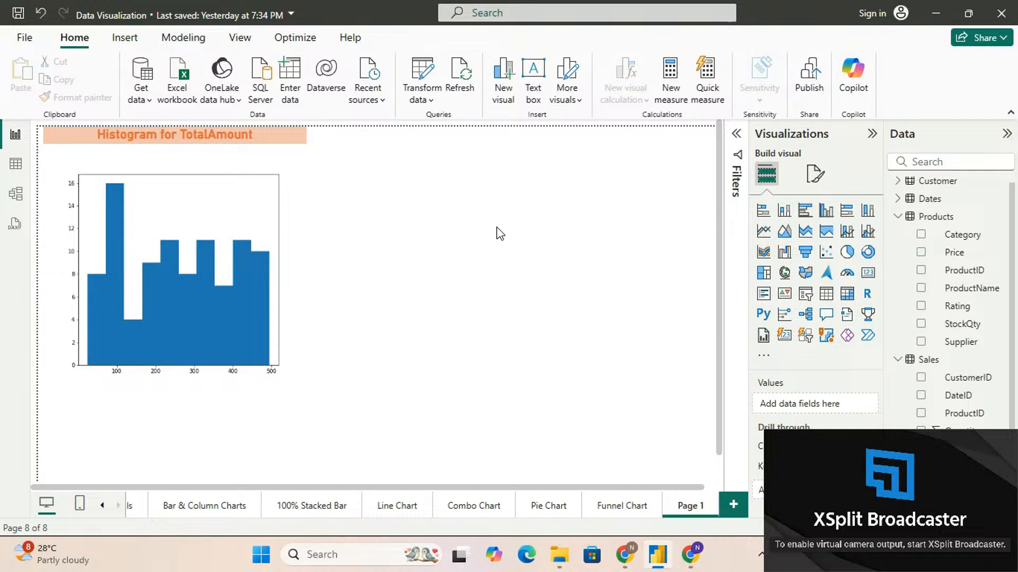
pyautogui.click(768, 317)
pyautogui.moveTo(300, 411); pyautogui.dragTo(636, 203)
pyautogui.scroll(1, 643, 300)
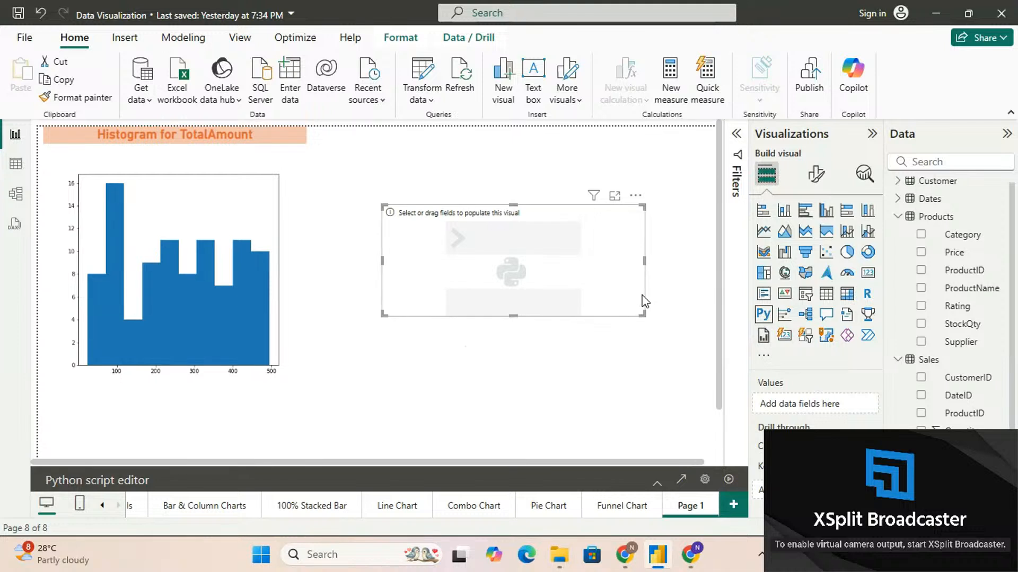
pyautogui.moveTo(551, 266); pyautogui.dragTo(478, 188)
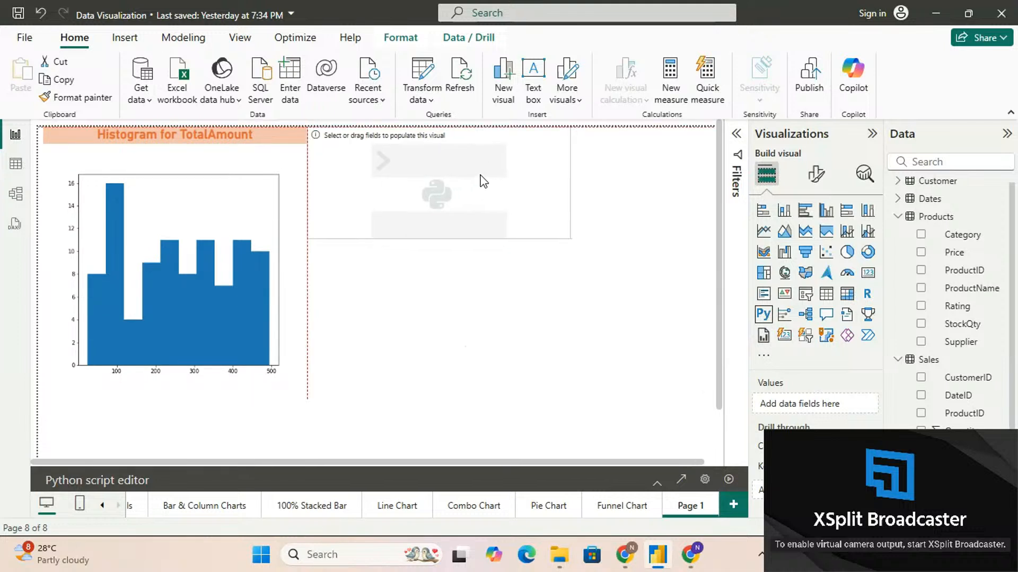
pyautogui.moveTo(568, 236); pyautogui.dragTo(610, 394)
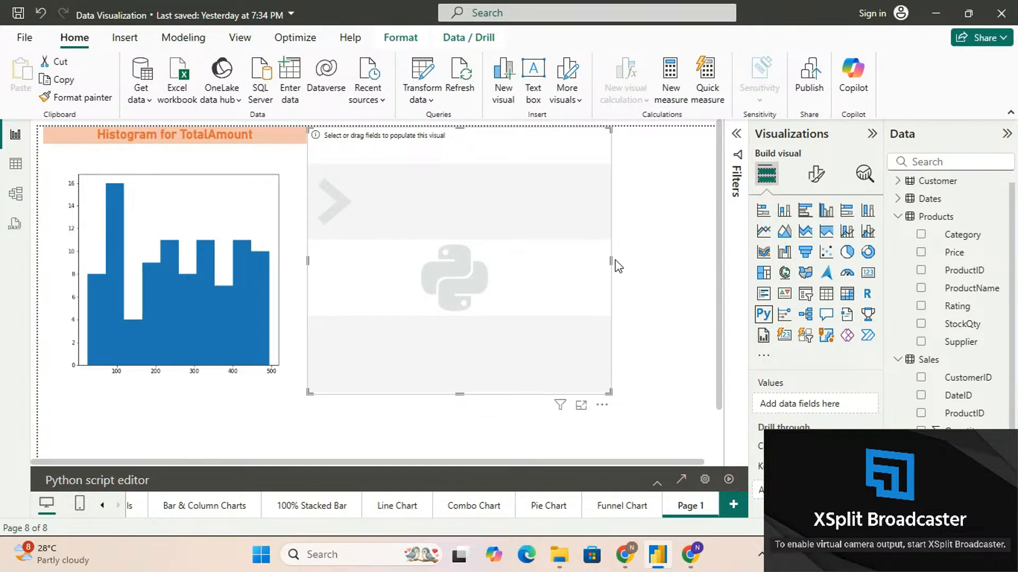
pyautogui.moveTo(610, 260); pyautogui.dragTo(586, 260)
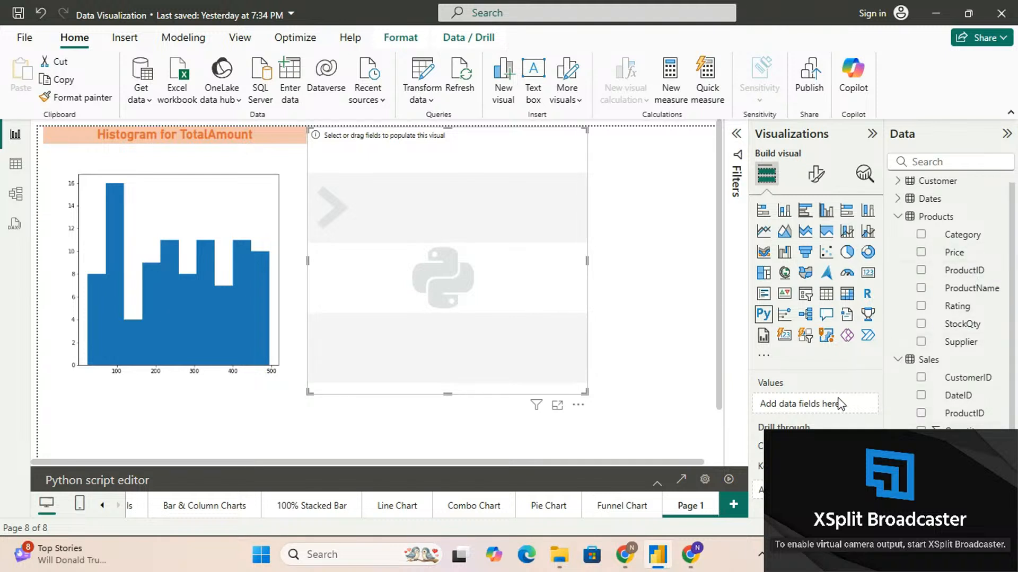
pyautogui.moveTo(965, 466); pyautogui.dragTo(826, 404)
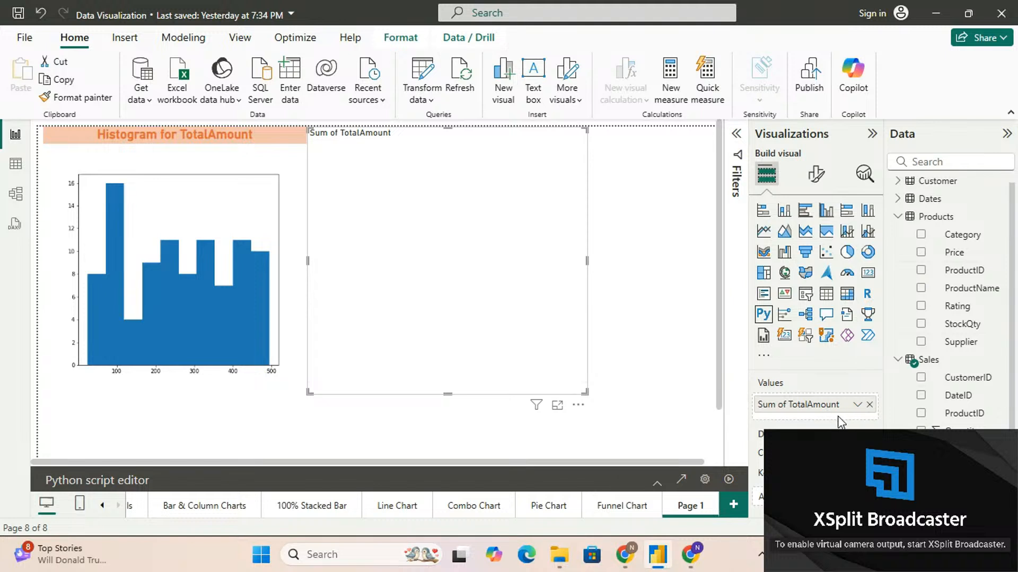
pyautogui.click(869, 405)
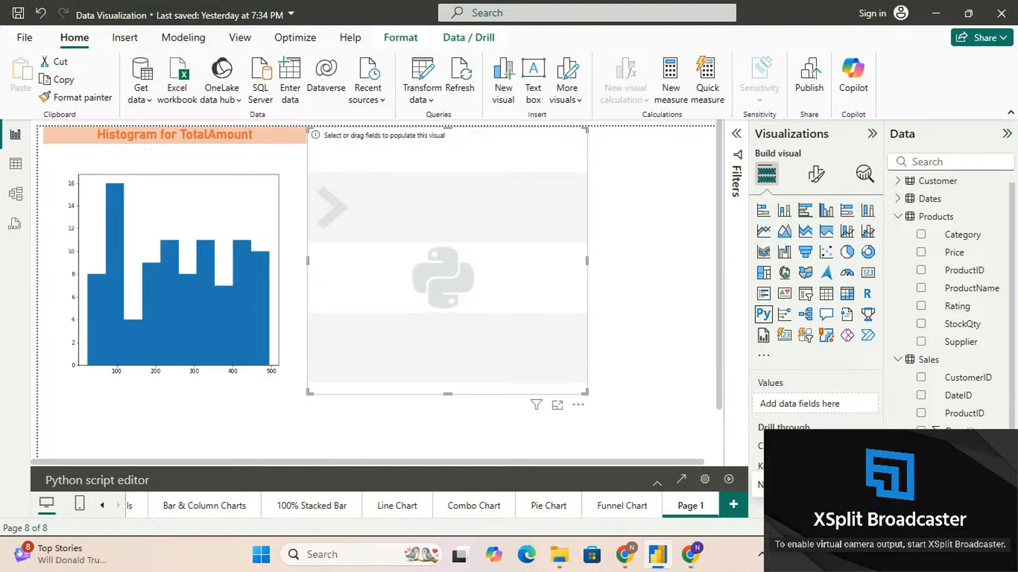
pyautogui.click(921, 467)
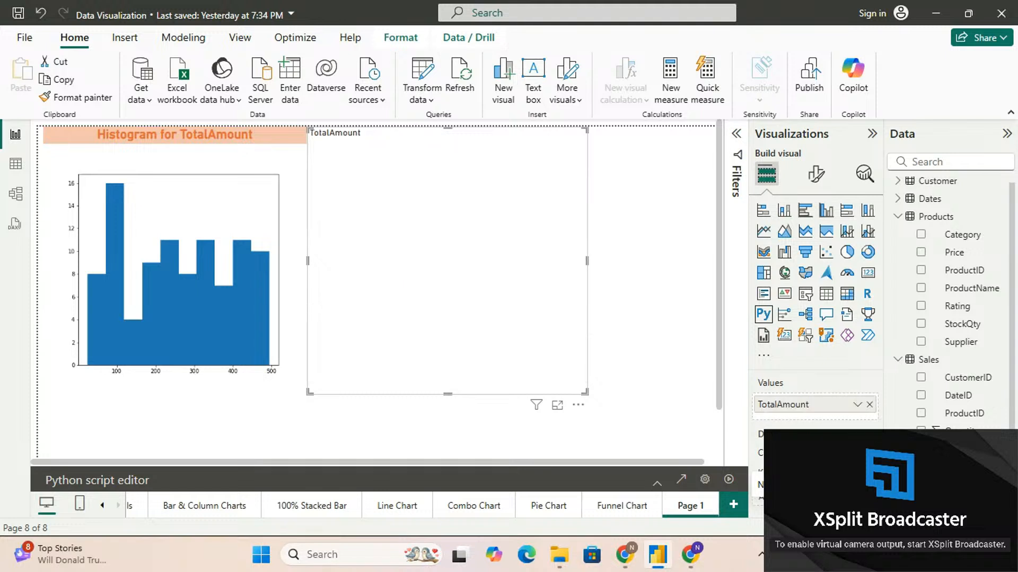
pyautogui.click(869, 405)
# Add TotalAmount from the Sales table to the second Python visual's values and set it to Don't summarize
pyautogui.moveTo(948, 467); pyautogui.dragTo(806, 409)
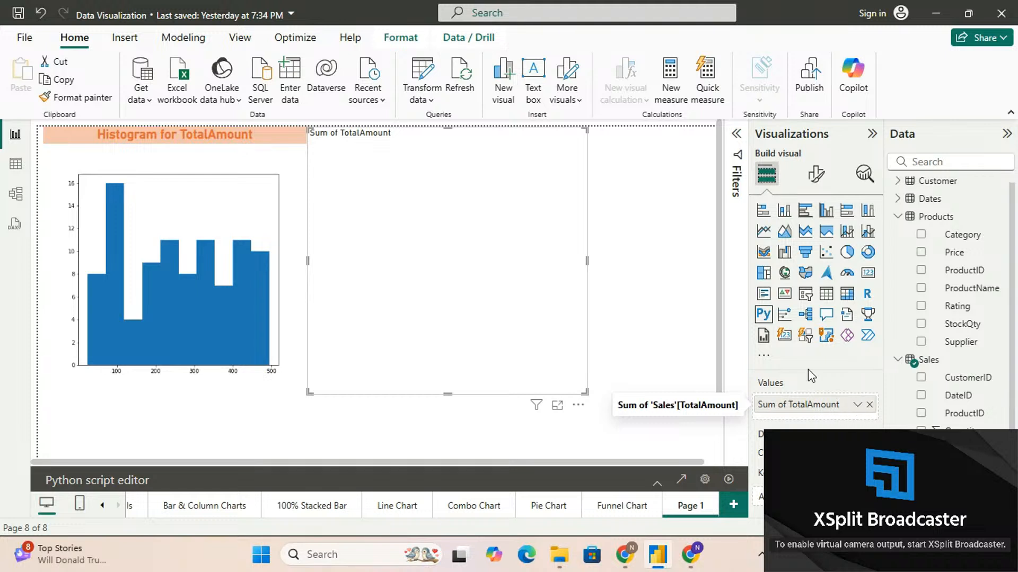
pyautogui.click(857, 405)
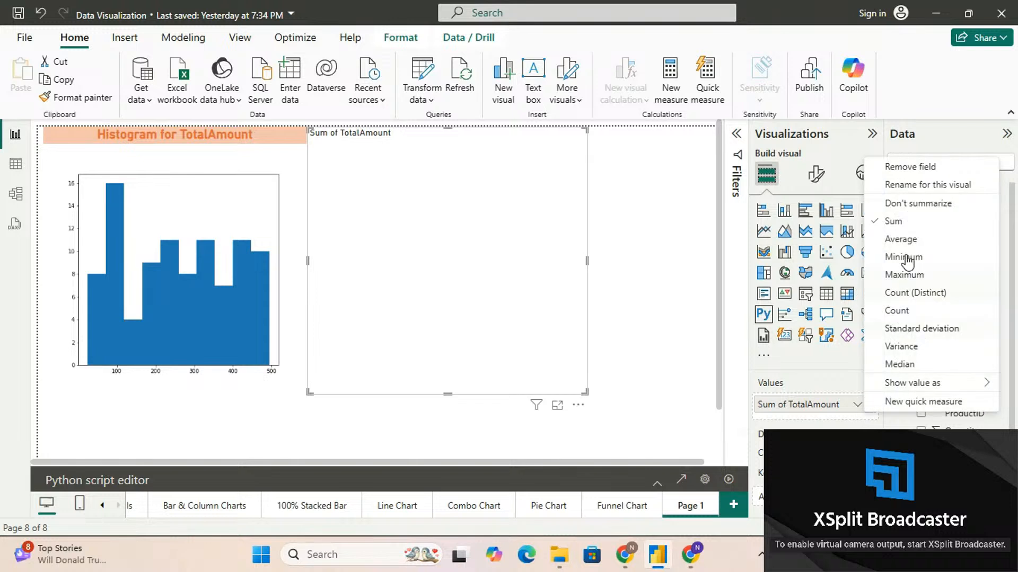
pyautogui.click(908, 204)
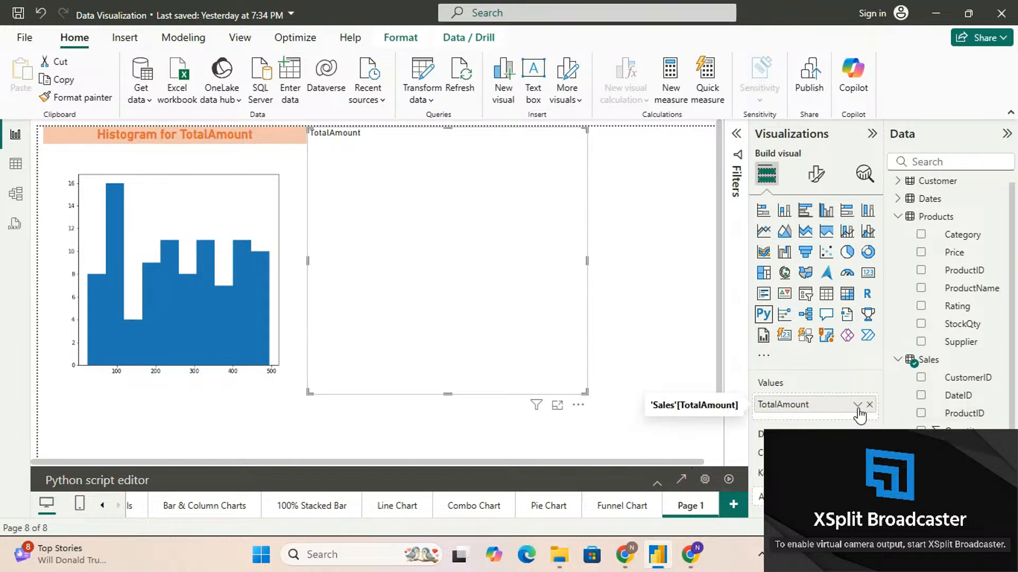
# Begin the second visual's Python script with the line import matplotlib.pyplot as plt below the preamble comments
pyautogui.click(657, 482)
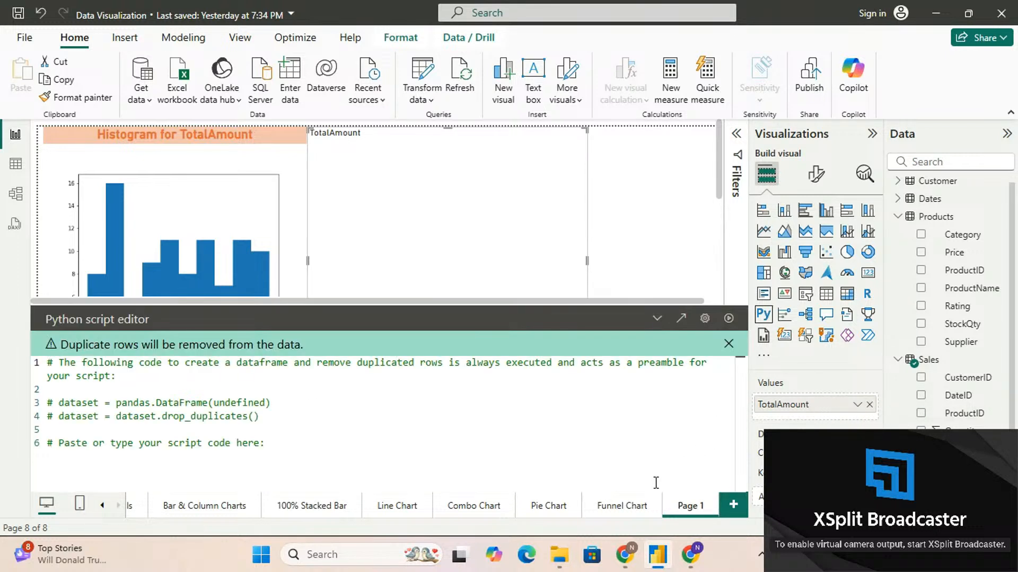
pyautogui.click(312, 447)
pyautogui.press('Return')
pyautogui.write('import matplotlib')
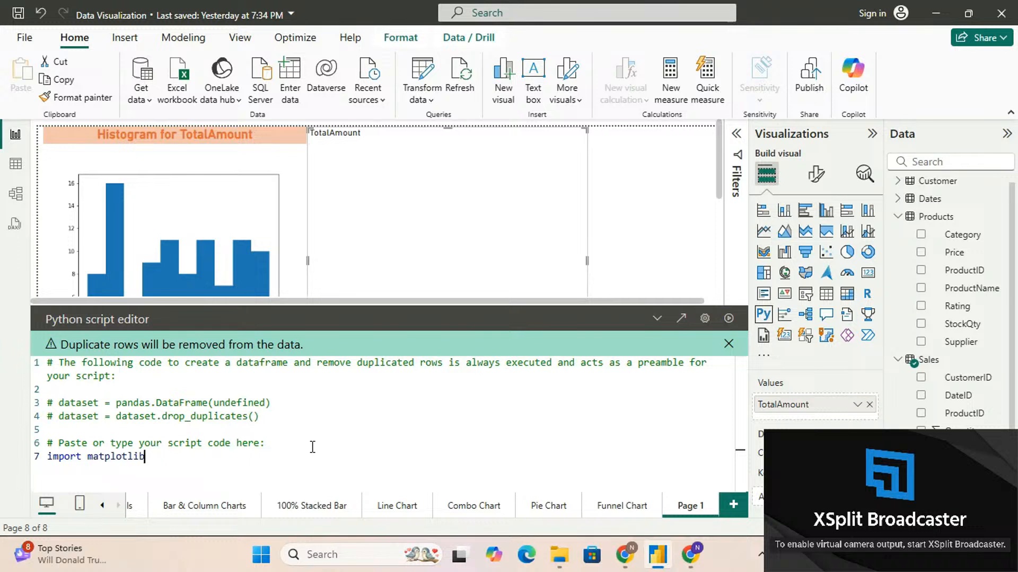
pyautogui.write('.pyplot as plt')
pyautogui.press('Return')
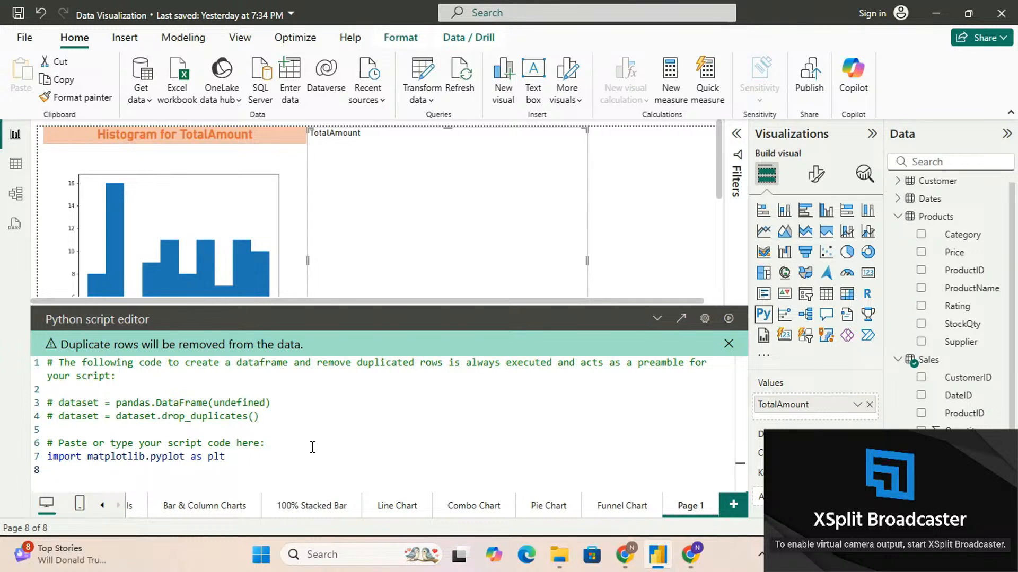
# Add the script line plt.boxplot(dataset.TotalAmount) under the import statement
pyautogui.write('plt.boxplot')
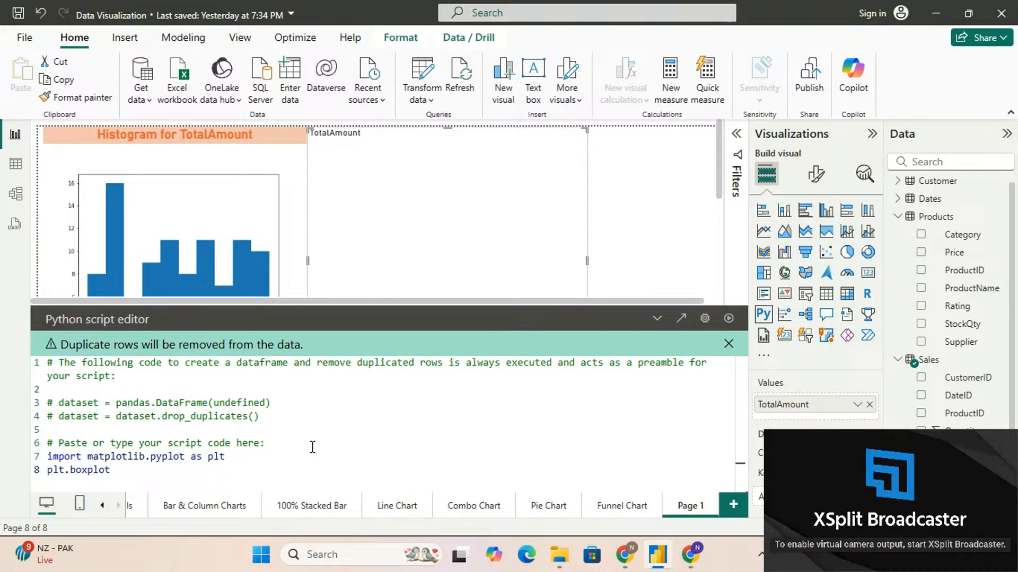
pyautogui.write('(dataset.')
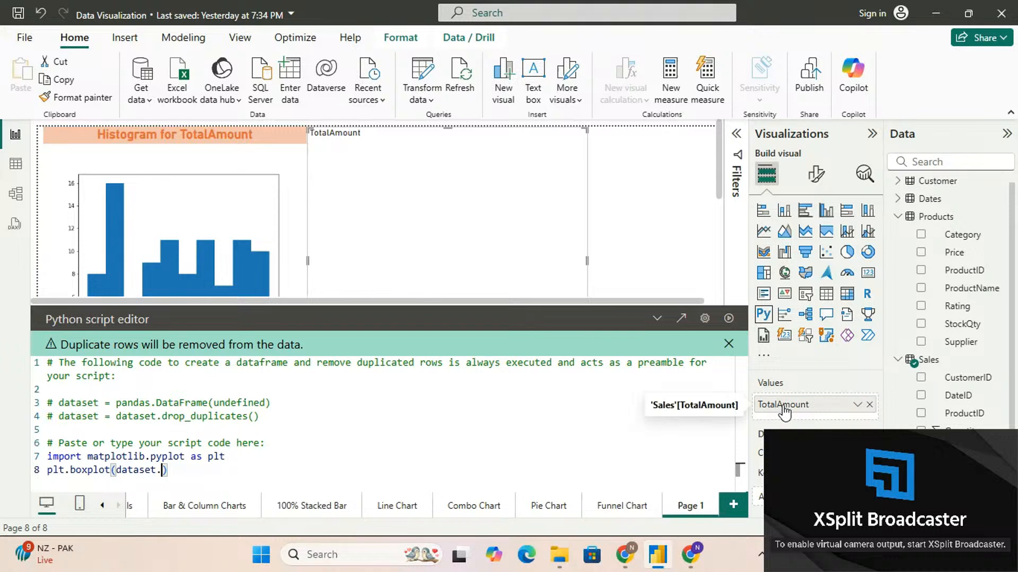
pyautogui.write('Tot')
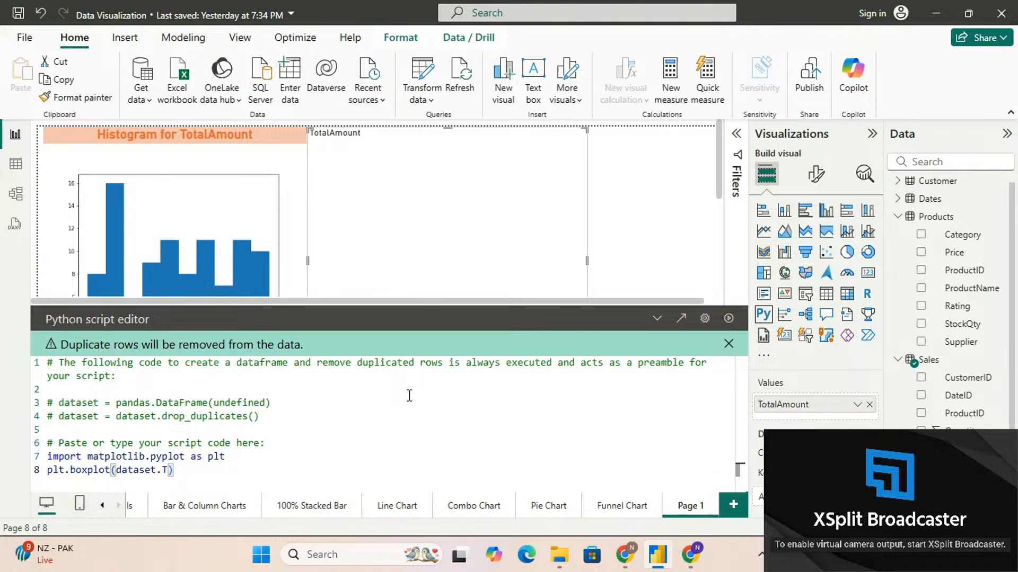
pyautogui.write('alAmount')
pyautogui.press('Left')
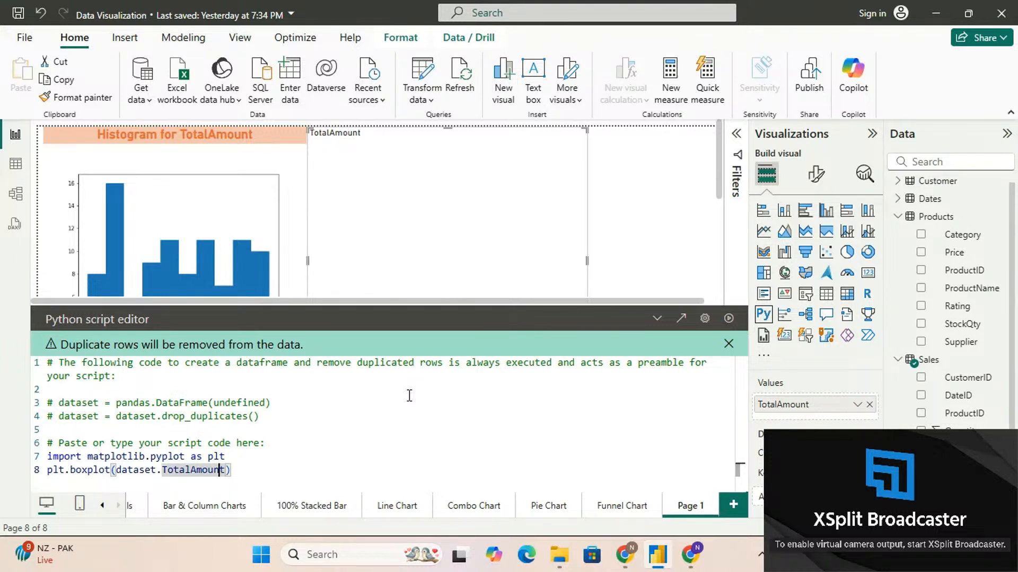
pyautogui.press('Right')
pyautogui.press('Right')
pyautogui.press('Return')
# Finish the script with the line plt.show()
pyautogui.write('pl')
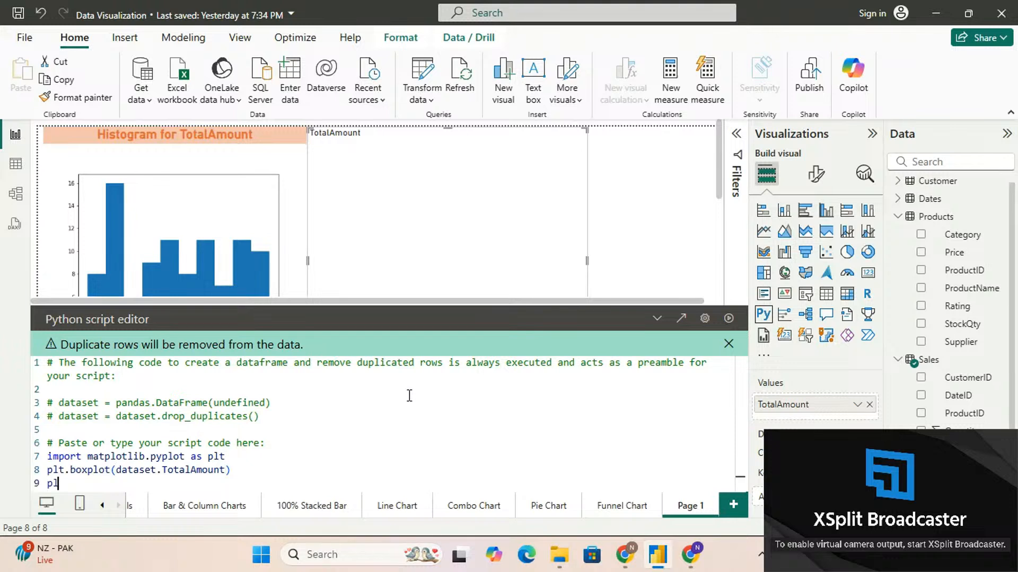
pyautogui.write('t.show(')
pyautogui.press('End')
# Highlight the three code lines for review, then run the script to render the box plot and collapse the script editor
pyautogui.hotkey('shift', 'Up')
pyautogui.hotkey('shift', 'Up')
pyautogui.hotkey('shift', 'Up')
pyautogui.hotkey('shift', 'Home')
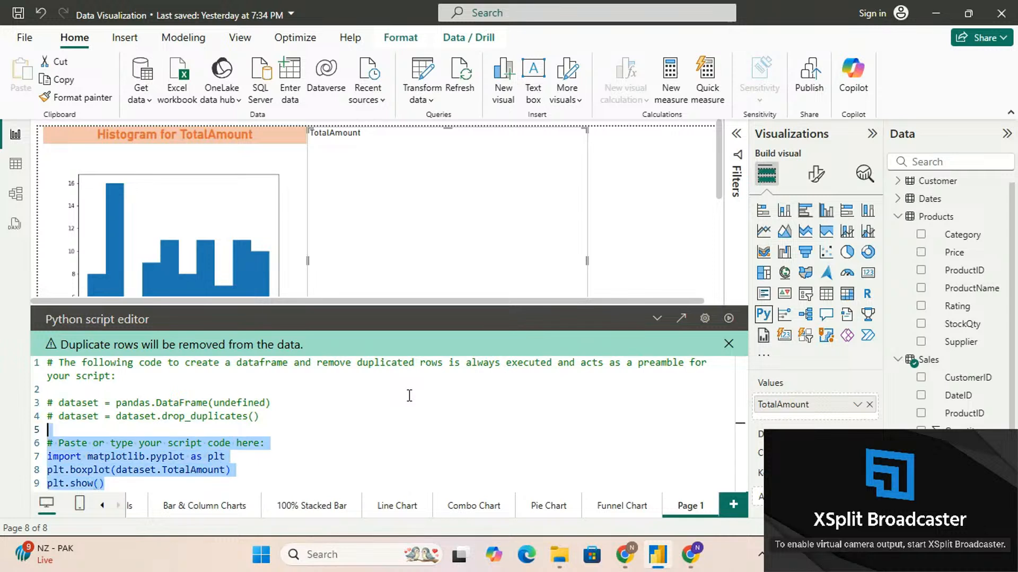
pyautogui.hotkey('shift', 'Down')
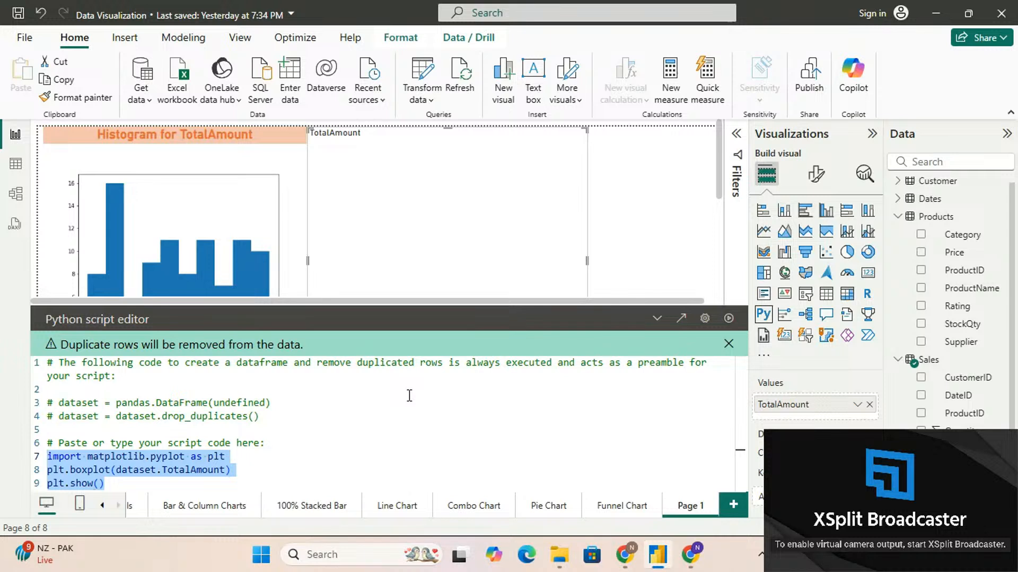
pyautogui.click(732, 318)
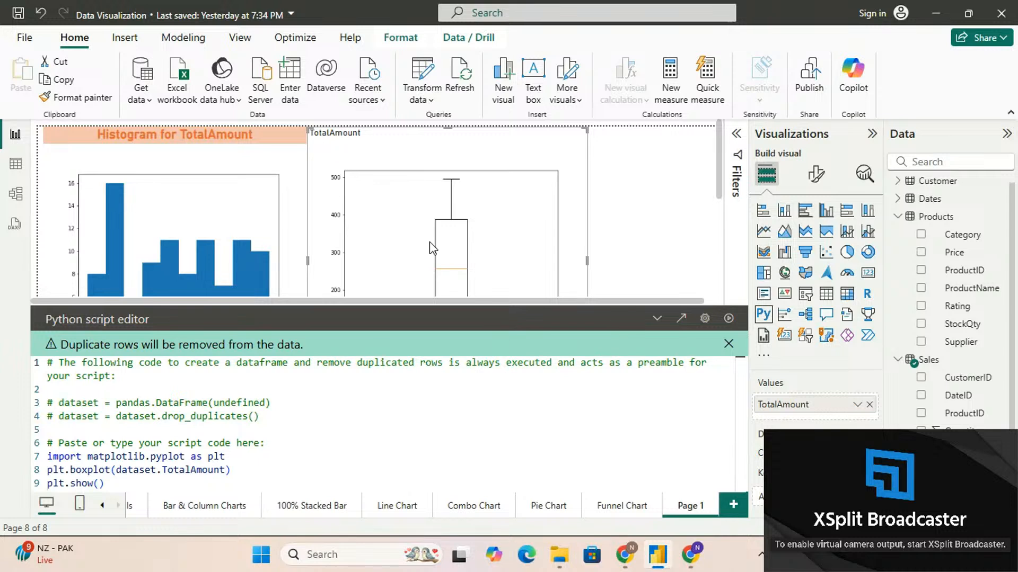
pyautogui.click(656, 319)
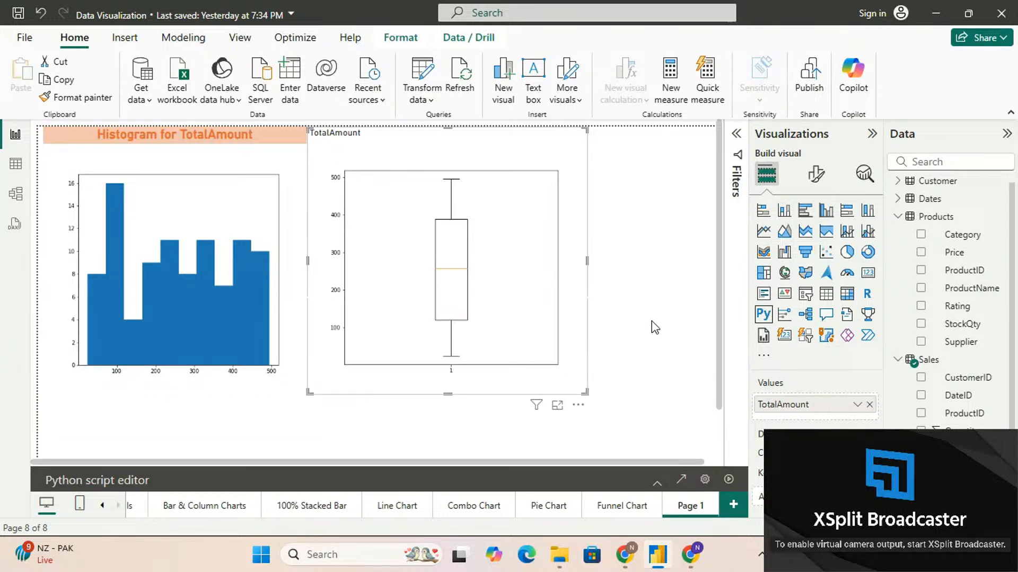
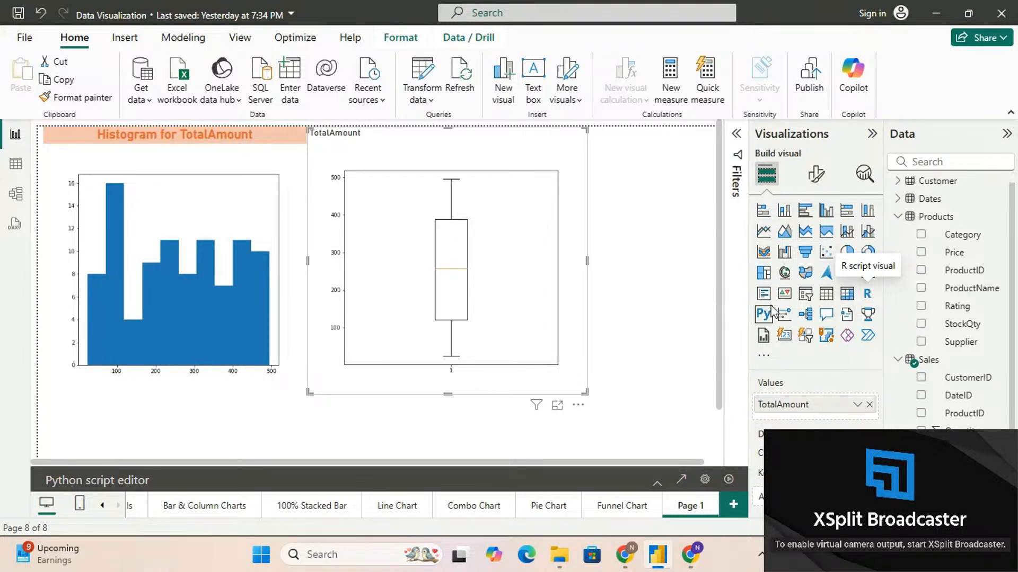
pyautogui.click(672, 311)
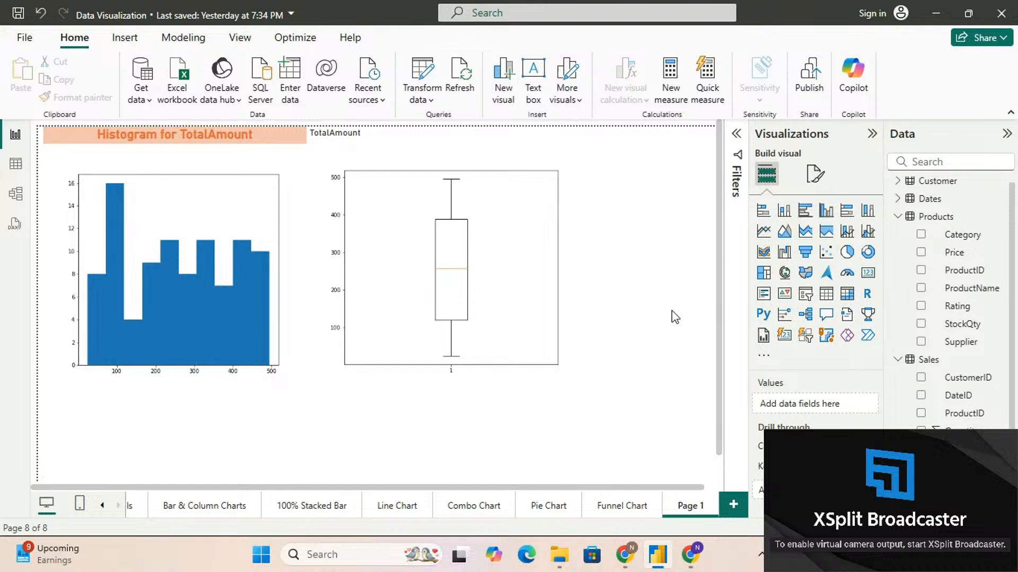
pyautogui.click(584, 297)
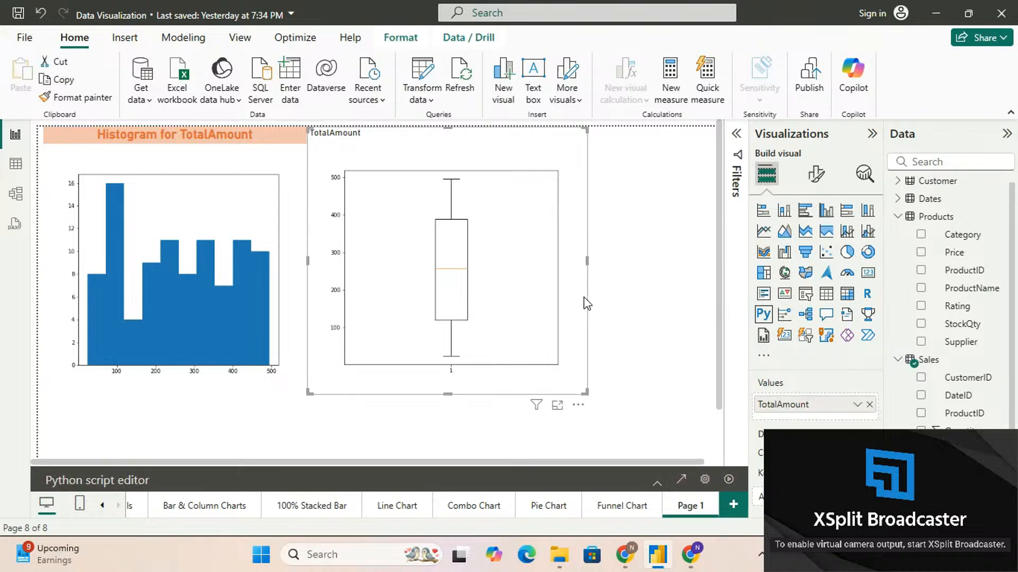
pyautogui.click(816, 175)
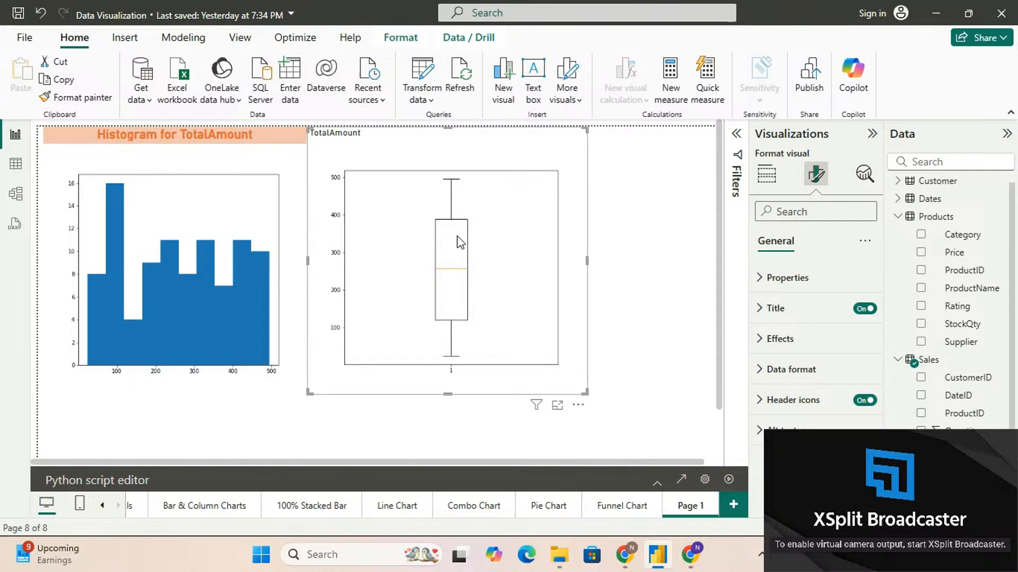
pyautogui.click(300, 331)
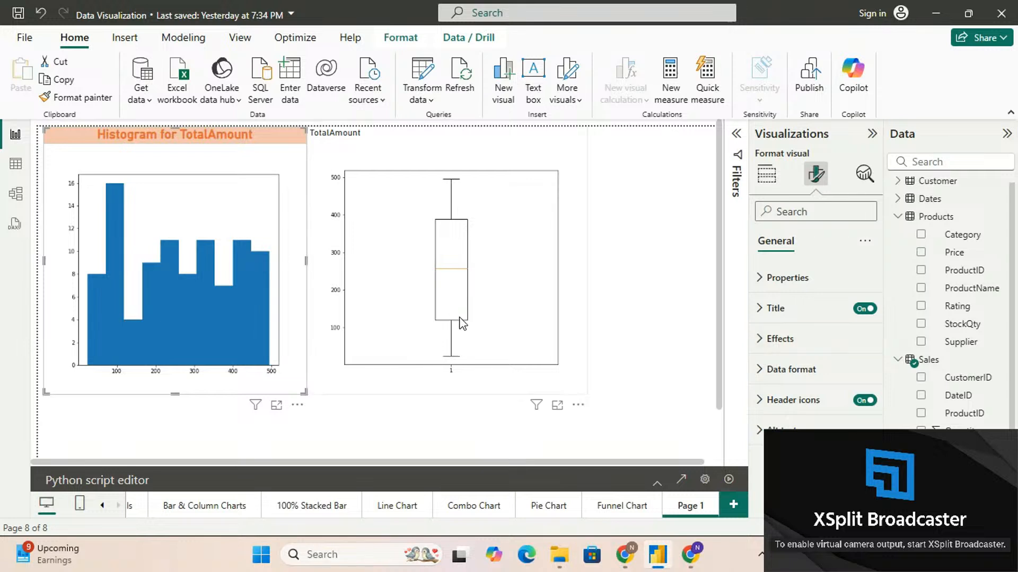
pyautogui.click(477, 393)
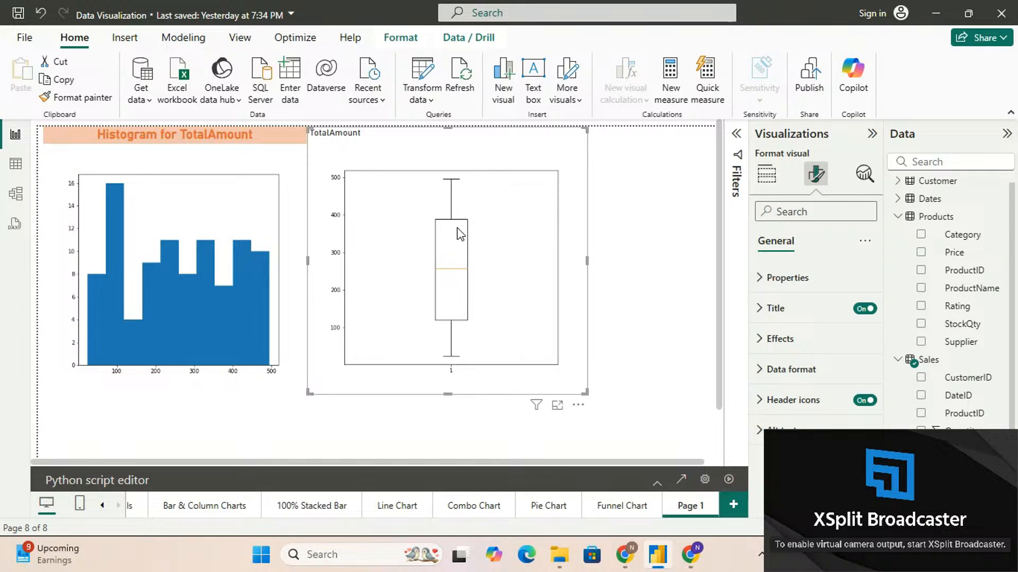
pyautogui.click(292, 346)
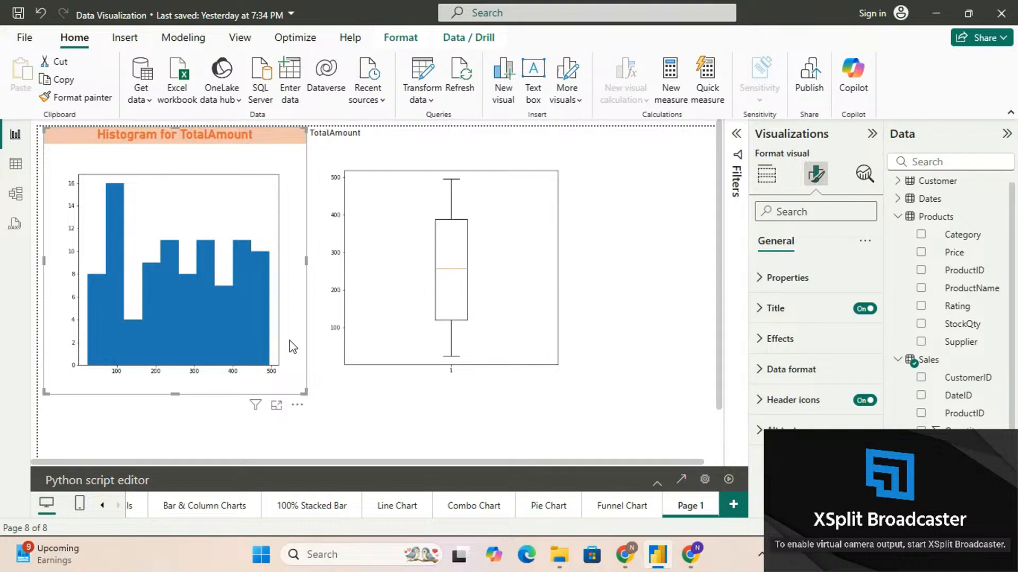
# Insert an R script visual on Page 1 and place it below the Python box plot
pyautogui.click(516, 451)
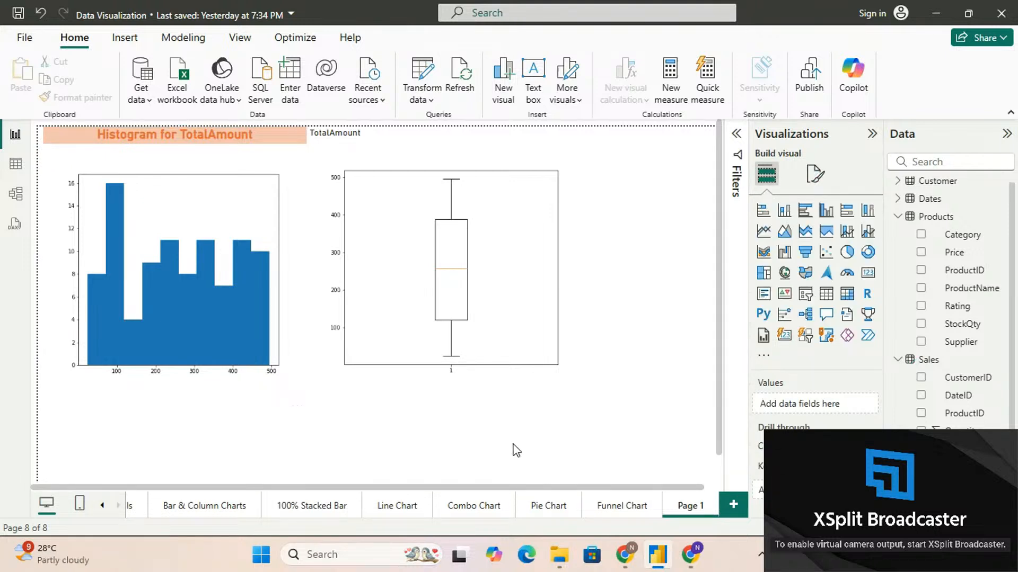
pyautogui.click(867, 295)
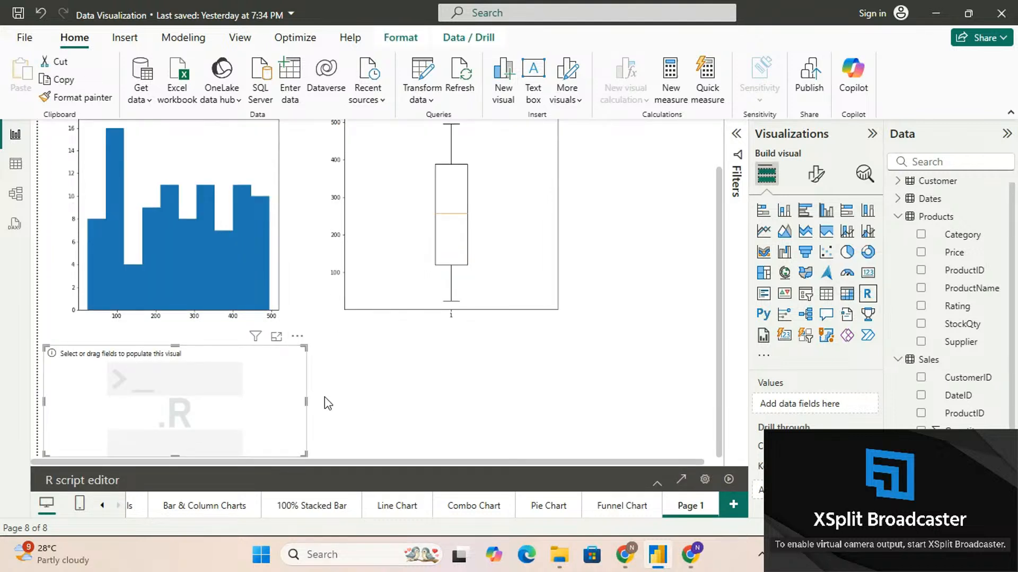
pyautogui.moveTo(268, 393); pyautogui.dragTo(685, 423)
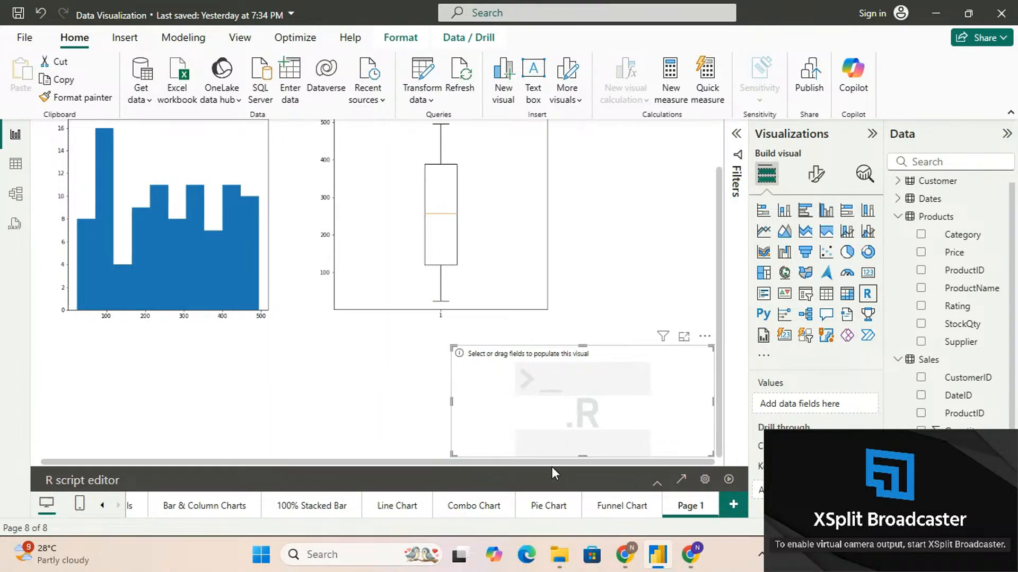
pyautogui.moveTo(630, 403); pyautogui.dragTo(504, 401)
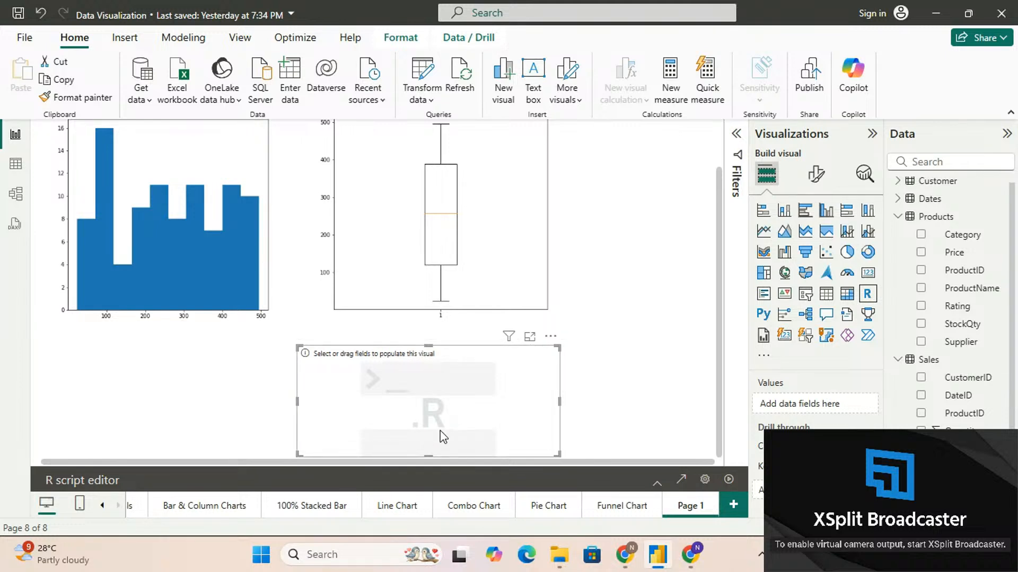
# Check the R home directory and R IDE configured in the global R scripting options
pyautogui.click(1016, 563)
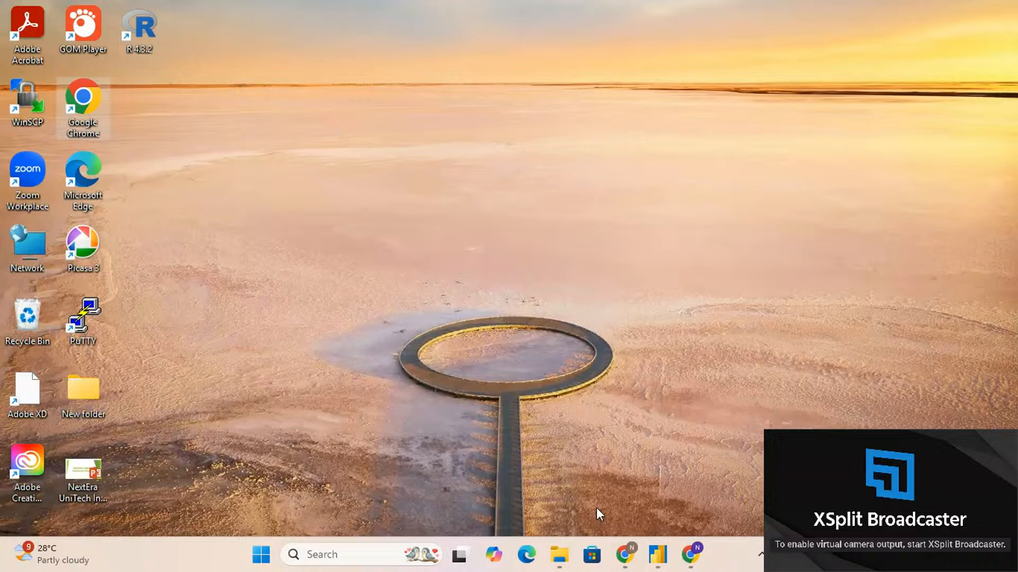
pyautogui.click(658, 557)
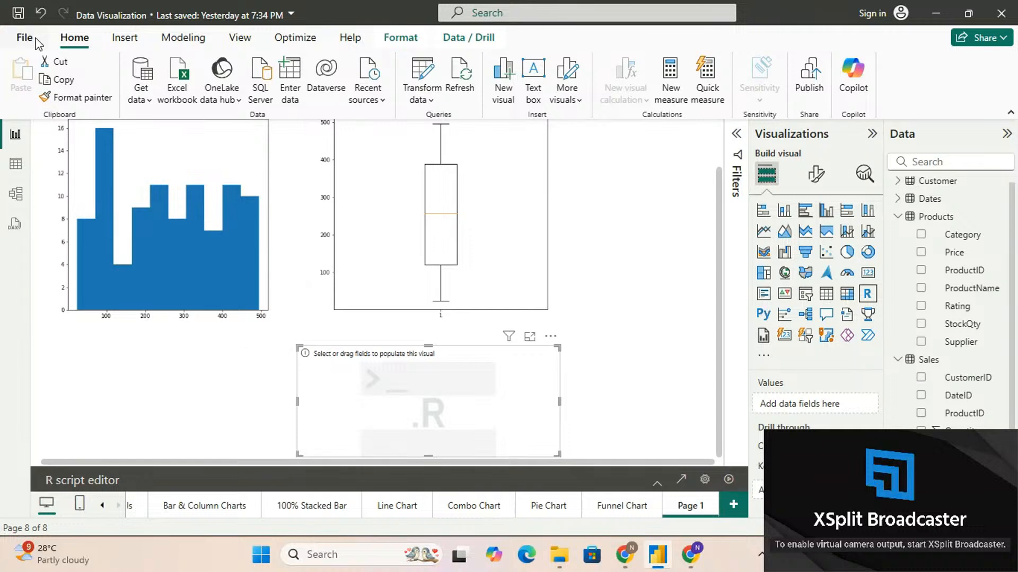
pyautogui.click(21, 38)
pyautogui.click(89, 479)
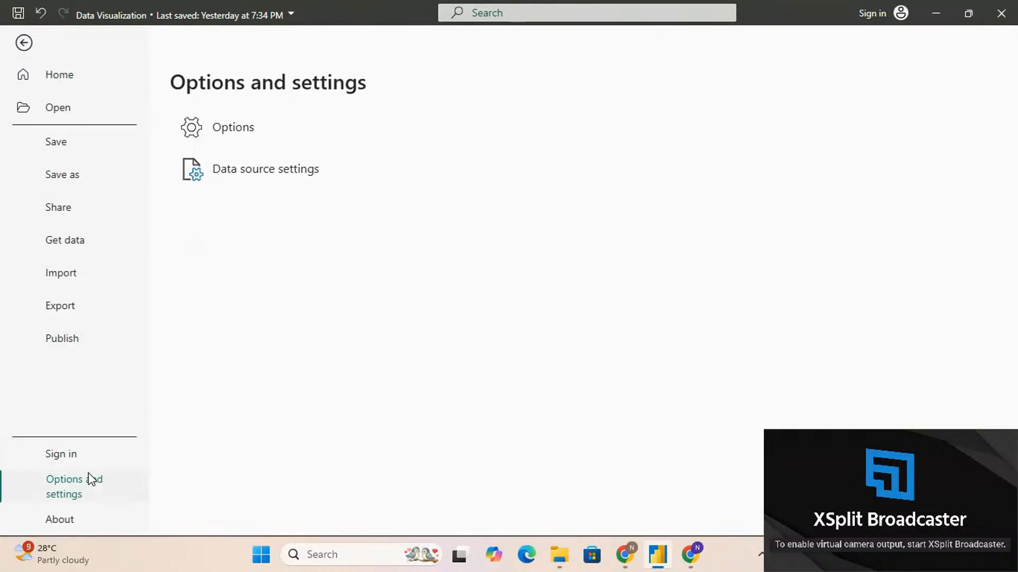
pyautogui.click(246, 139)
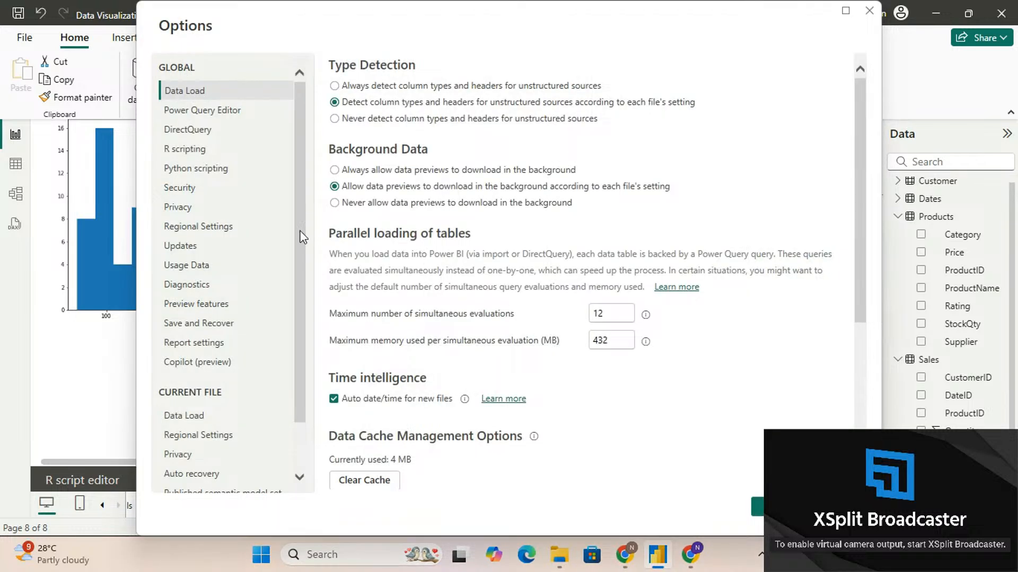
pyautogui.click(203, 149)
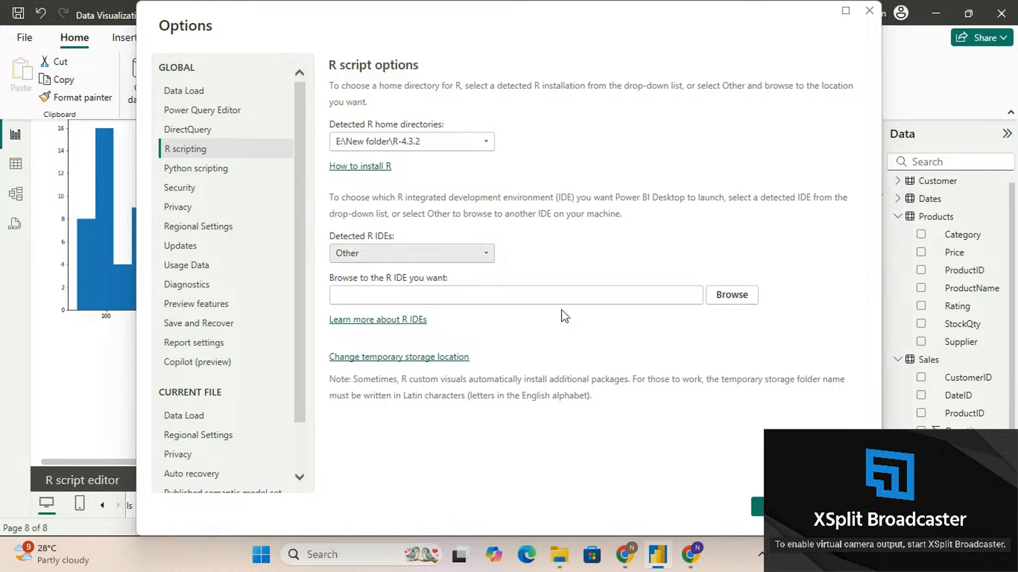
pyautogui.click(782, 506)
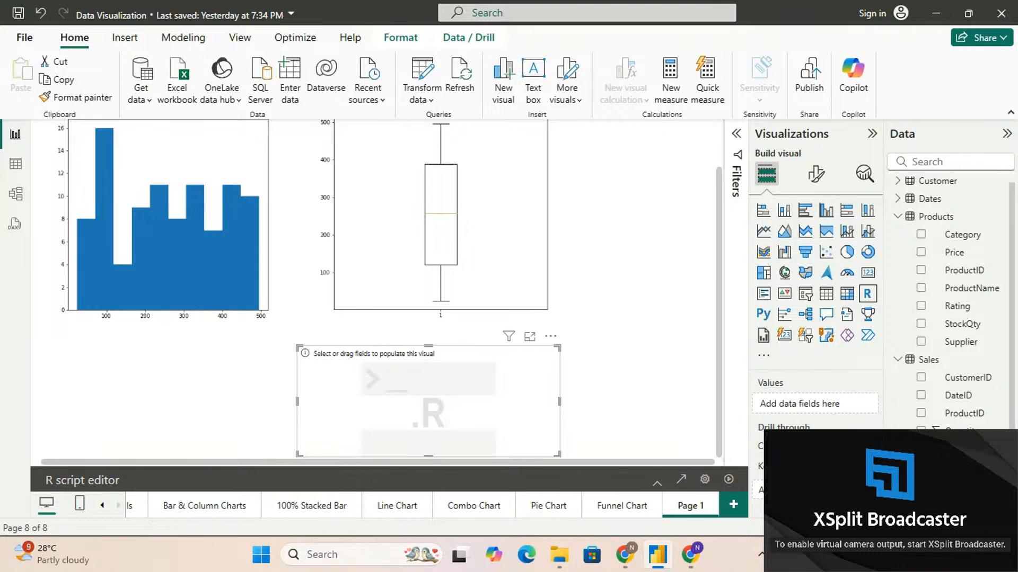
# Add TotalAmount to the R visual's values and start a new line below the preamble comments in its expanded script editor
pyautogui.click(920, 467)
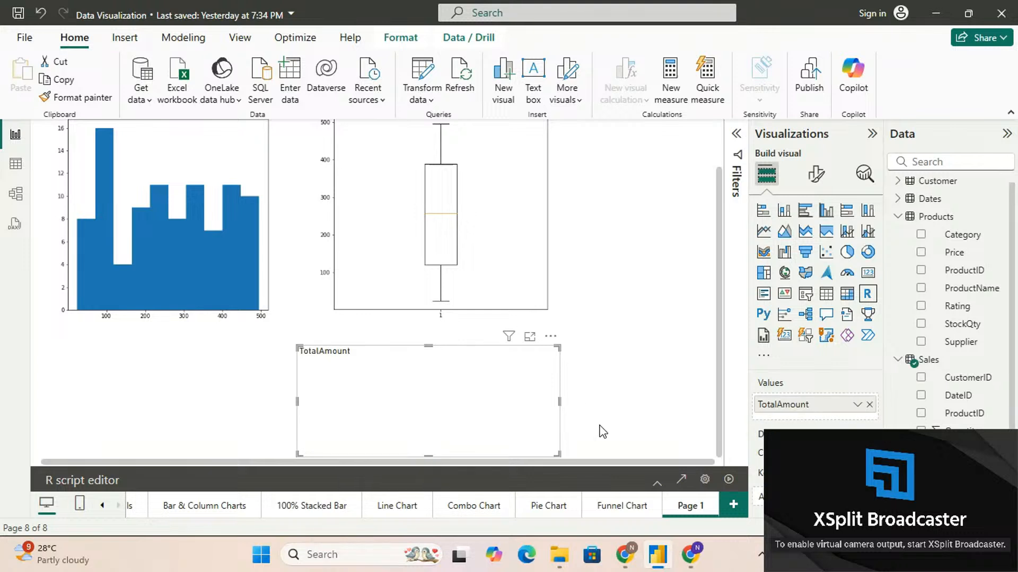
pyautogui.click(658, 482)
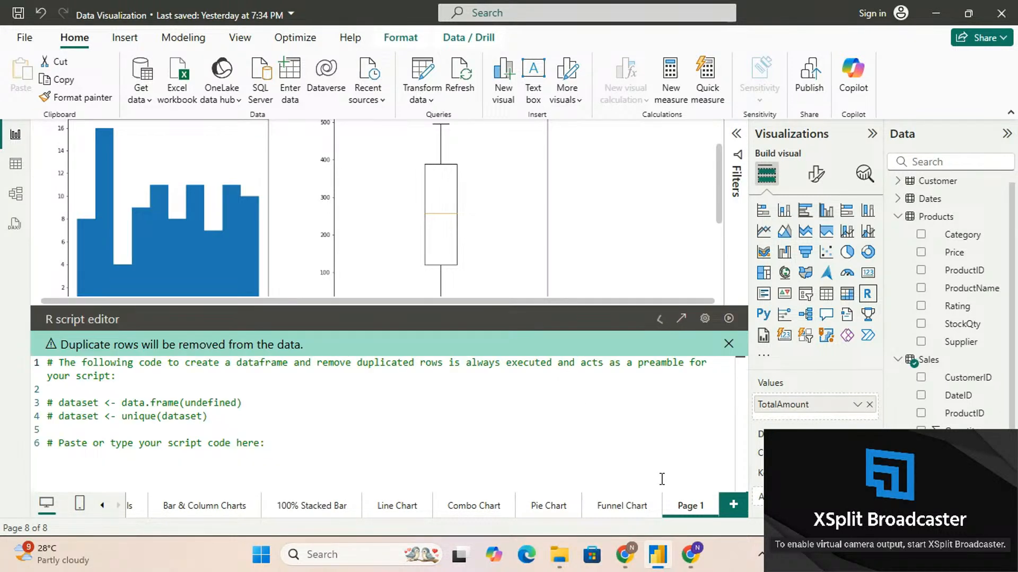
pyautogui.click(317, 453)
pyautogui.press('Return')
pyautogui.scroll(-3, 580, 249)
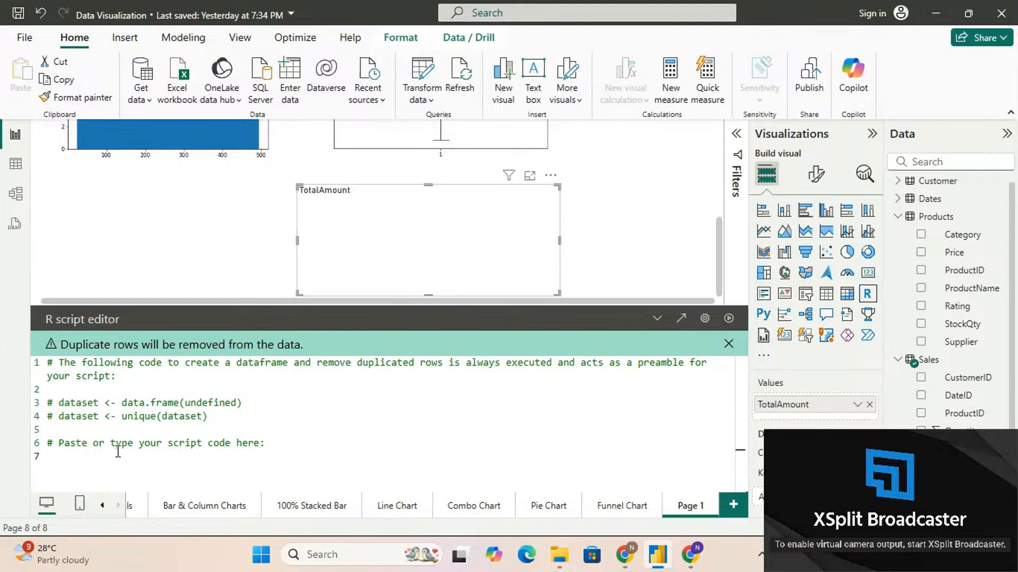
# Write the R script line boxplot(dataset$TotalAmount) below the preamble comments
pyautogui.write('boxplot(')
pyautogui.write('dataset')
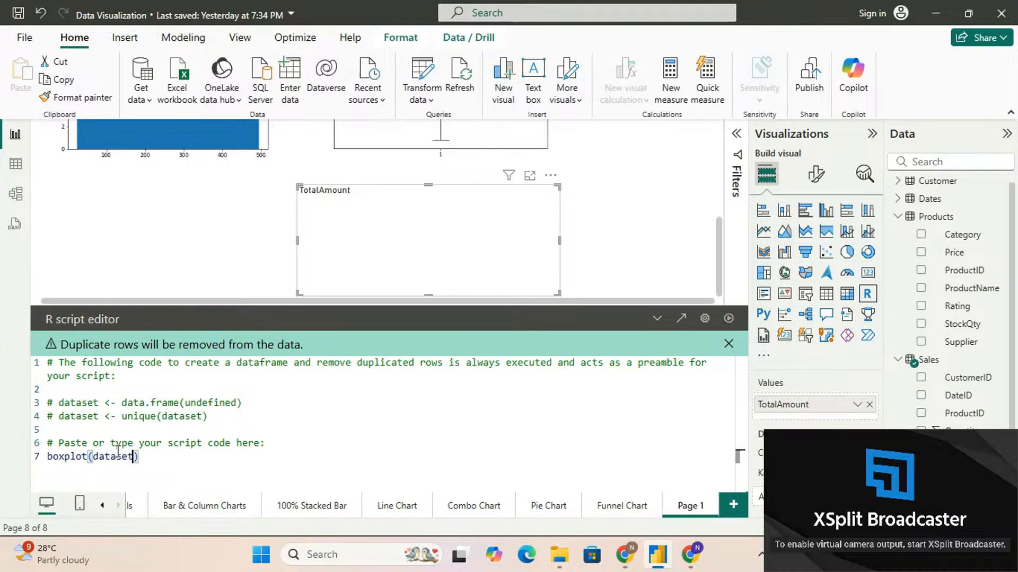
pyautogui.write('$')
pyautogui.write('To')
pyautogui.write('tal')
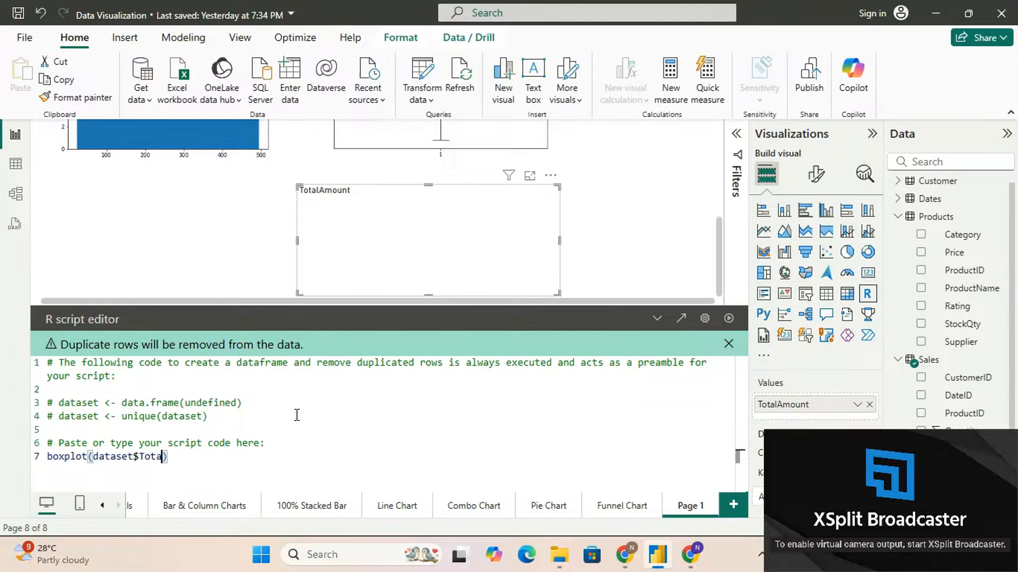
pyautogui.write('Amount')
# Highlight the boxplot line for review, then run the R script and collapse the script editor
pyautogui.press('Up')
pyautogui.press('Up')
pyautogui.press('Down')
pyautogui.press('Down')
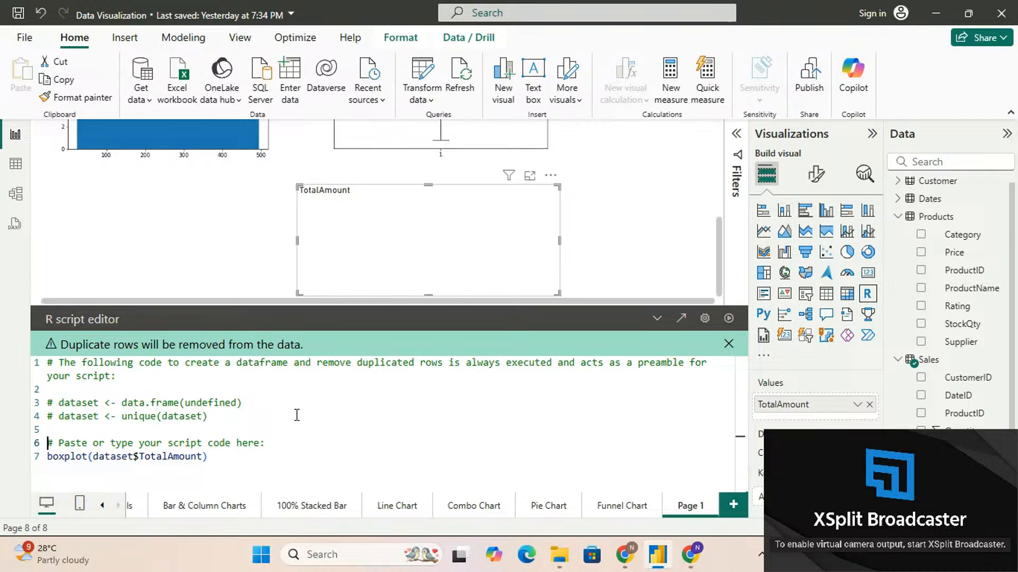
pyautogui.hotkey('ctrl', 'shift', 'Right')
pyautogui.hotkey('shift', 'End')
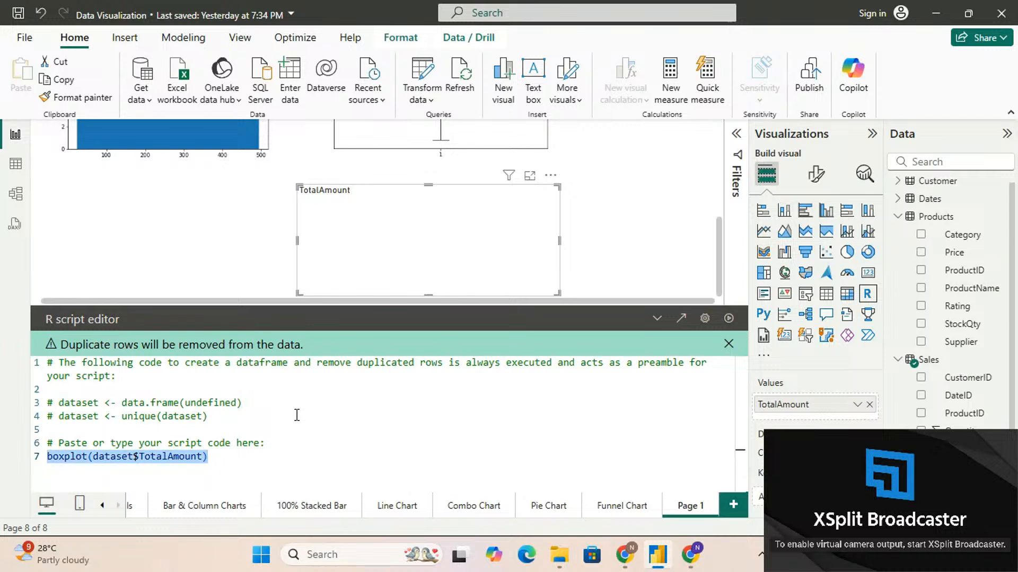
pyautogui.click(728, 318)
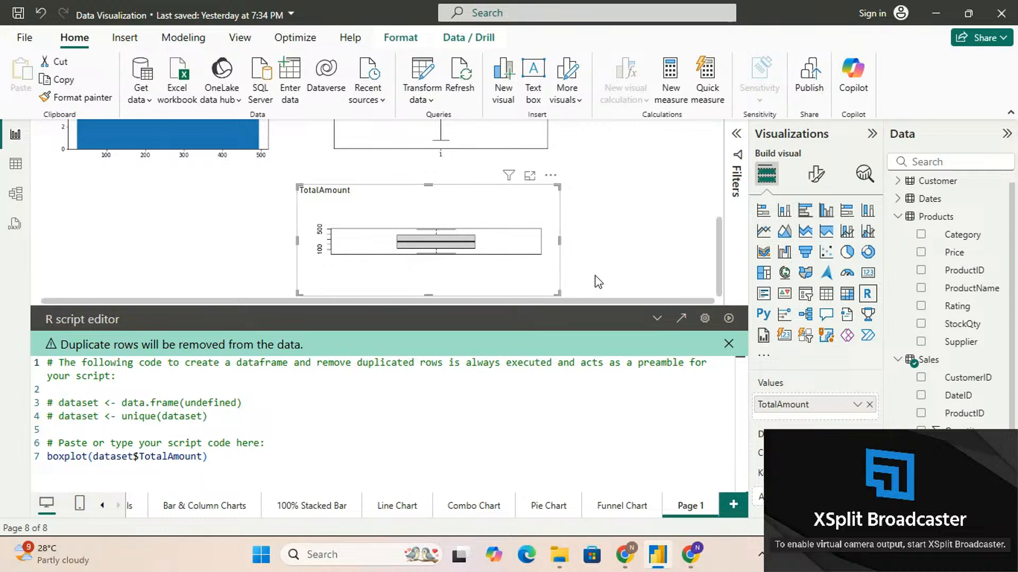
pyautogui.click(657, 318)
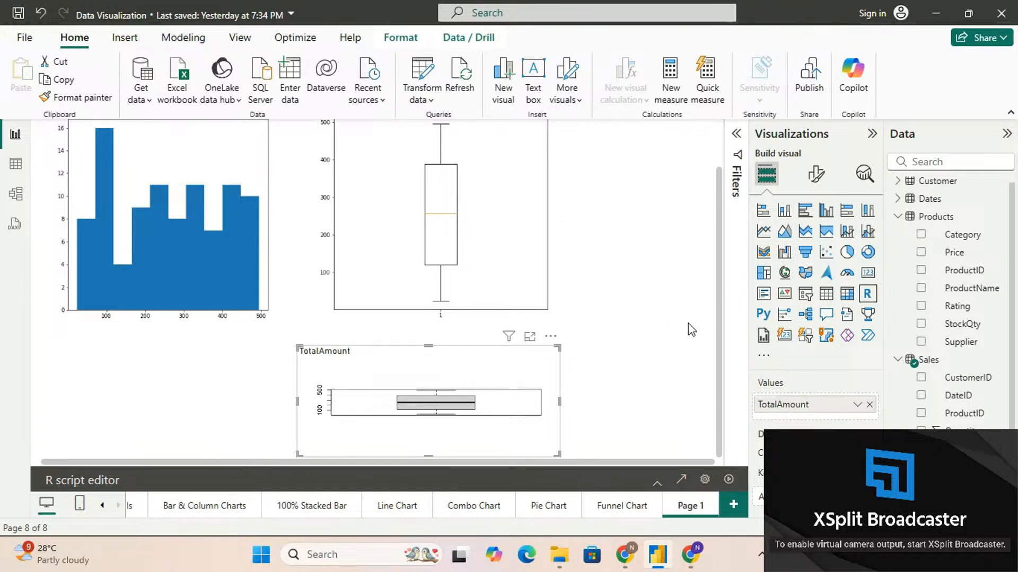
pyautogui.click(373, 228)
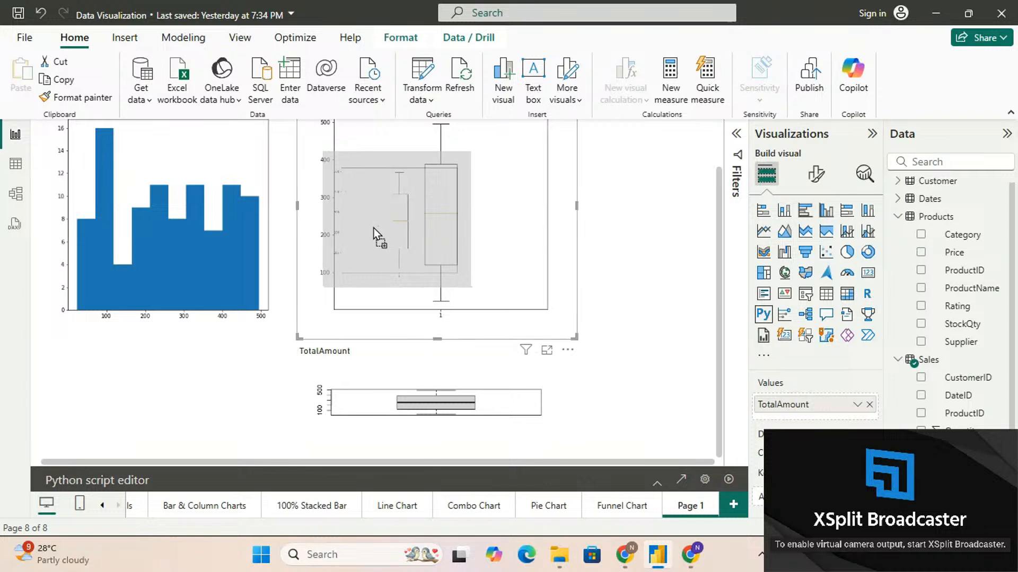
pyautogui.moveTo(488, 240); pyautogui.dragTo(467, 240)
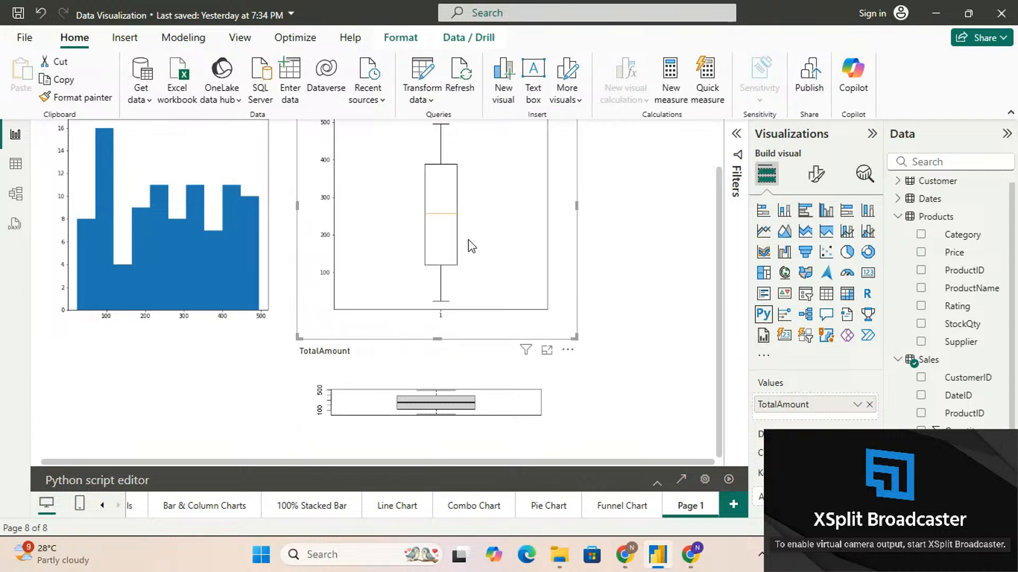
pyautogui.moveTo(562, 243); pyautogui.dragTo(585, 247)
pyautogui.click(601, 254)
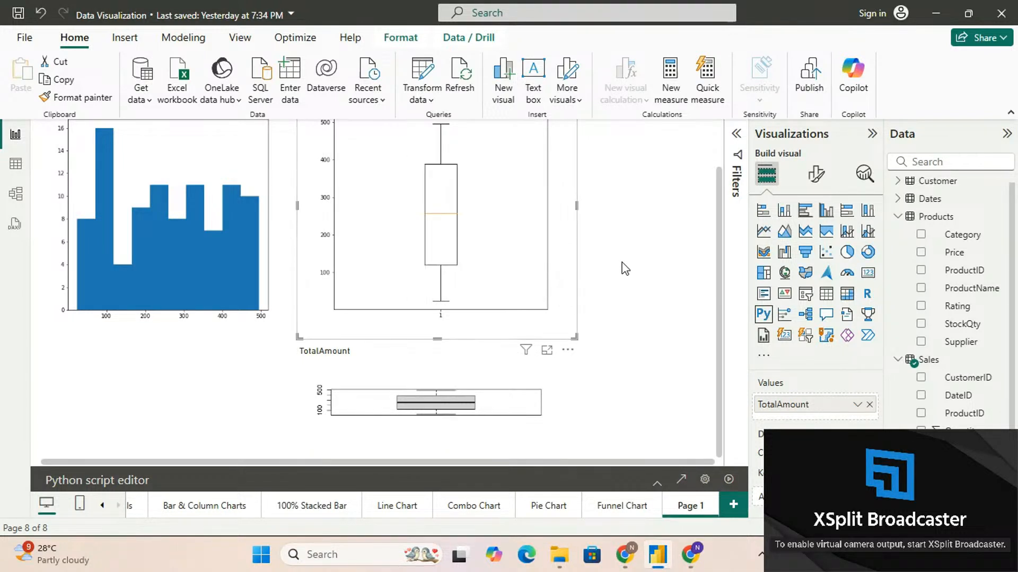
pyautogui.click(550, 281)
pyautogui.moveTo(551, 284); pyautogui.dragTo(548, 296)
pyautogui.click(266, 364)
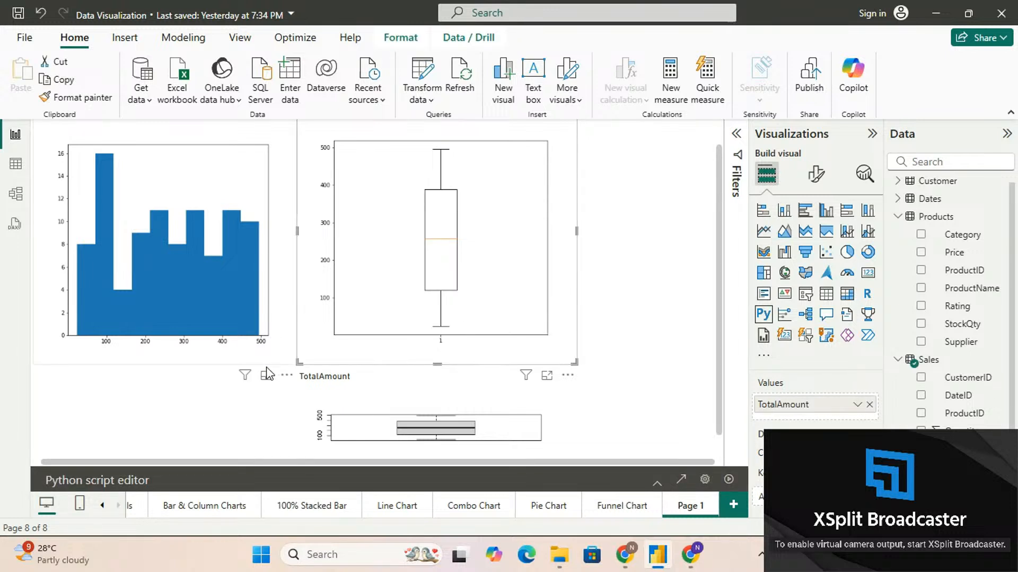
# Shrink the histogram and the Python box plot, placing the box plot directly beside the histogram along the page's upper edge
pyautogui.moveTo(300, 365); pyautogui.dragTo(237, 319)
pyautogui.click(312, 299)
pyautogui.moveTo(313, 298); pyautogui.dragTo(290, 285)
pyautogui.scroll(1, 608, 234)
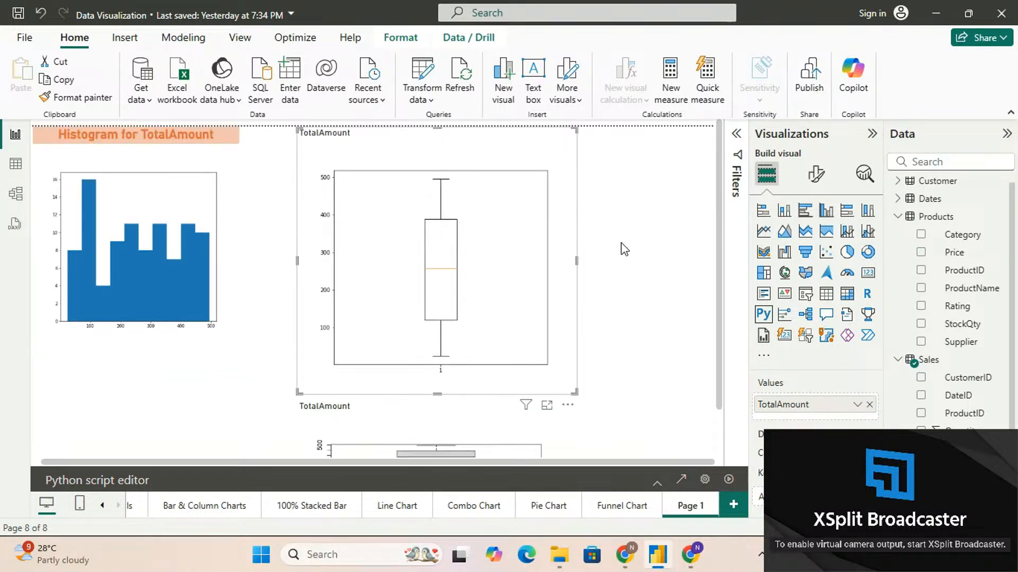
pyautogui.moveTo(450, 152); pyautogui.dragTo(409, 147)
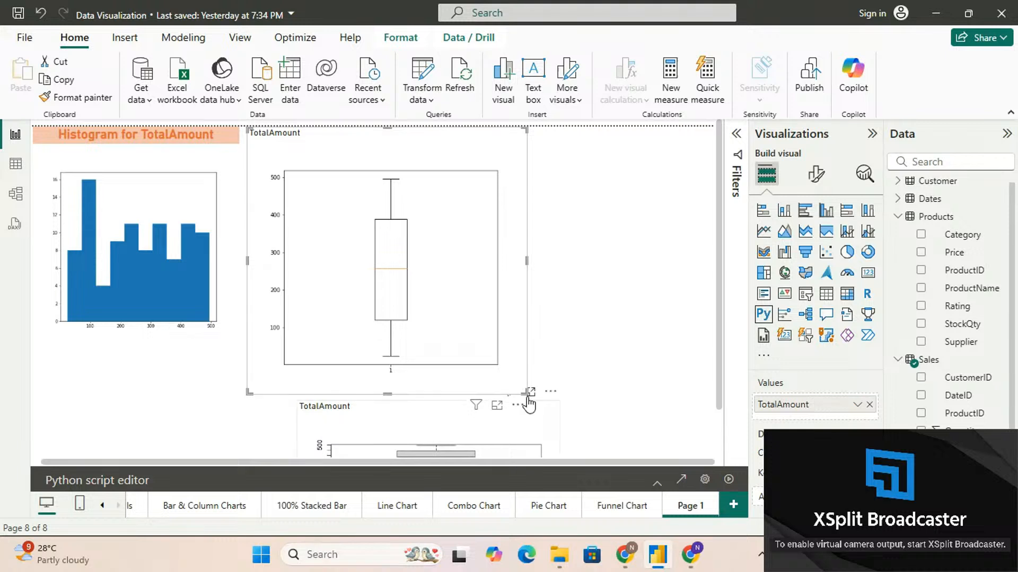
pyautogui.moveTo(522, 389); pyautogui.dragTo(499, 349)
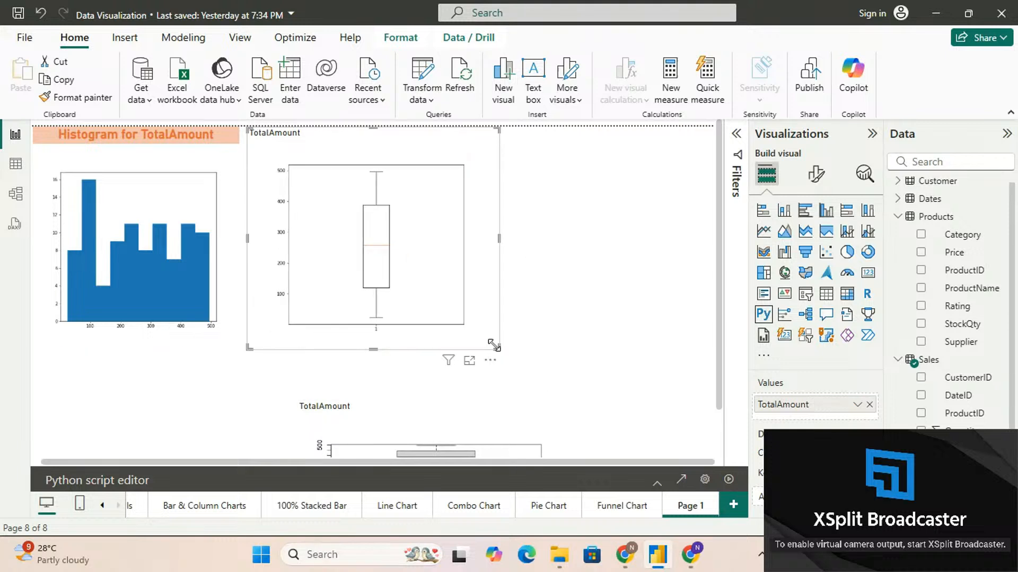
# Move the R box plot beside the Python box plot, make it narrower and taller, and shift it lower on the page
pyautogui.moveTo(519, 424); pyautogui.dragTo(631, 189)
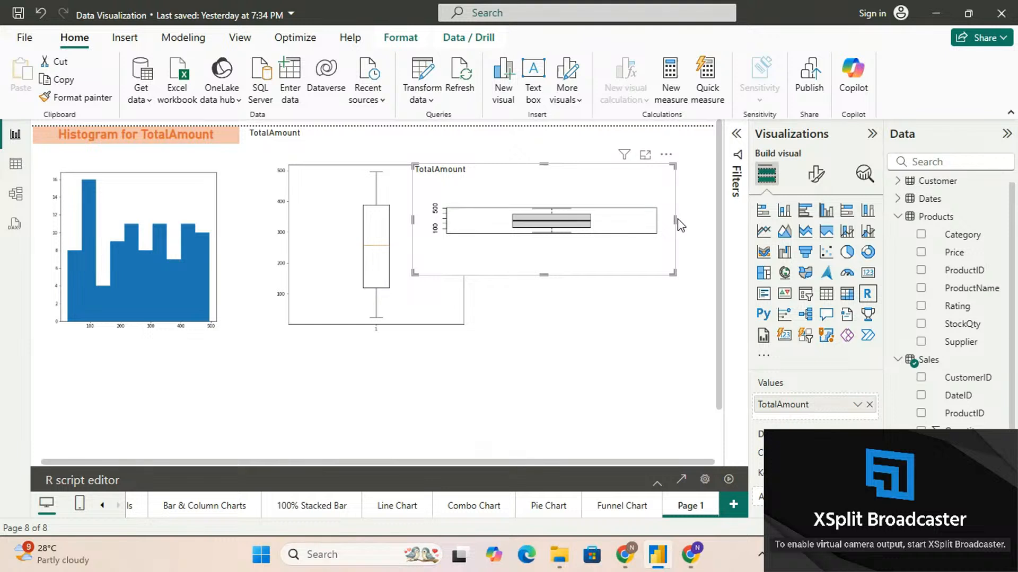
pyautogui.moveTo(670, 222); pyautogui.dragTo(607, 212)
pyautogui.moveTo(607, 275); pyautogui.dragTo(664, 351)
pyautogui.moveTo(606, 325); pyautogui.dragTo(672, 285)
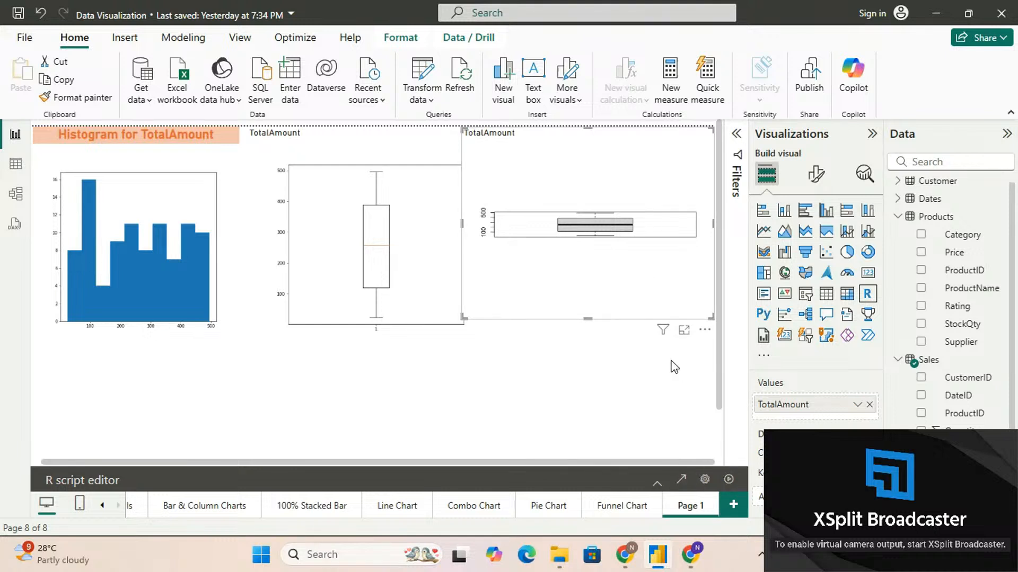
pyautogui.moveTo(639, 274); pyautogui.dragTo(619, 412)
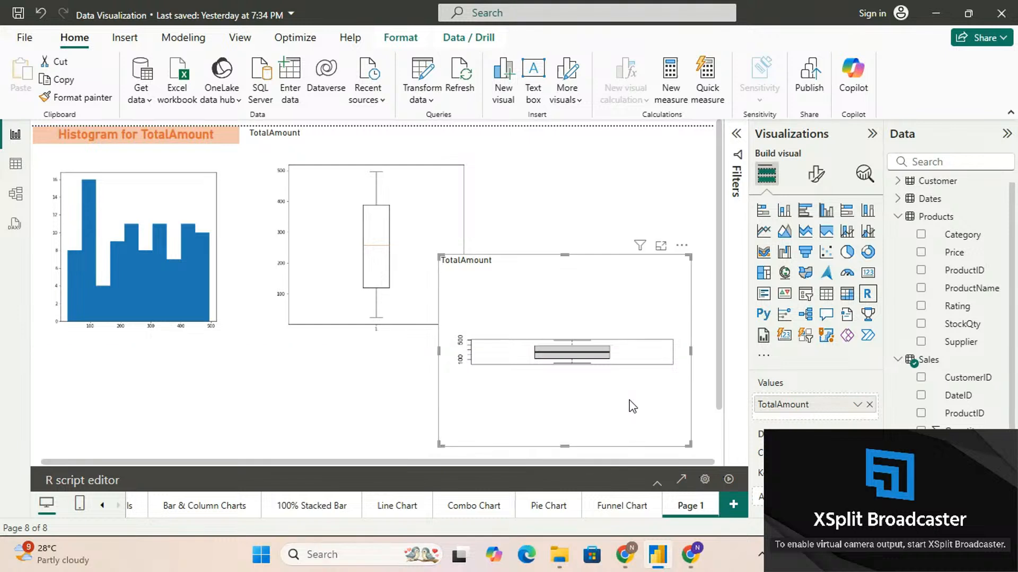
# Check the R box plot's height and width in its size properties, leaving the visual deselected
pyautogui.click(816, 173)
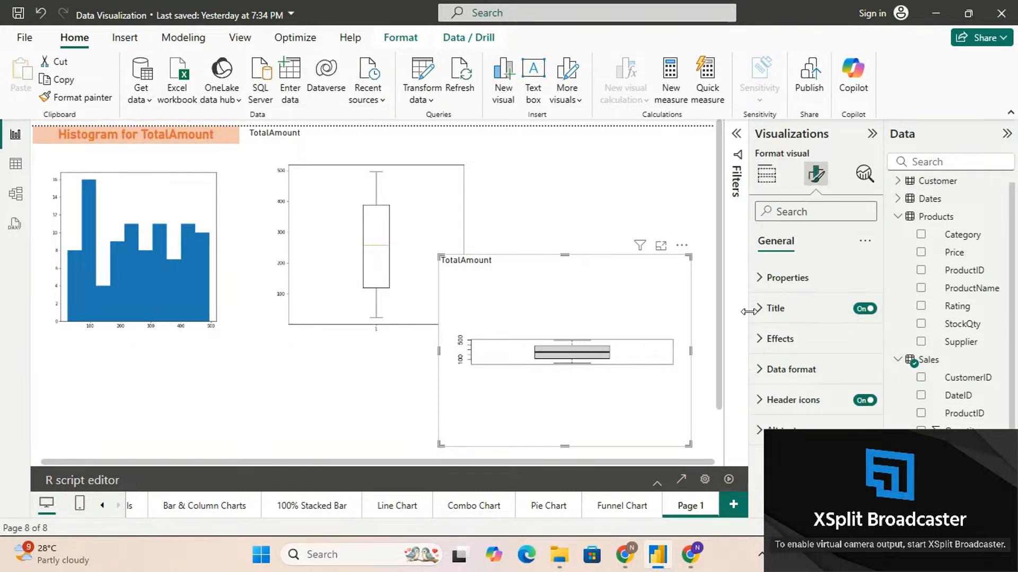
pyautogui.click(758, 279)
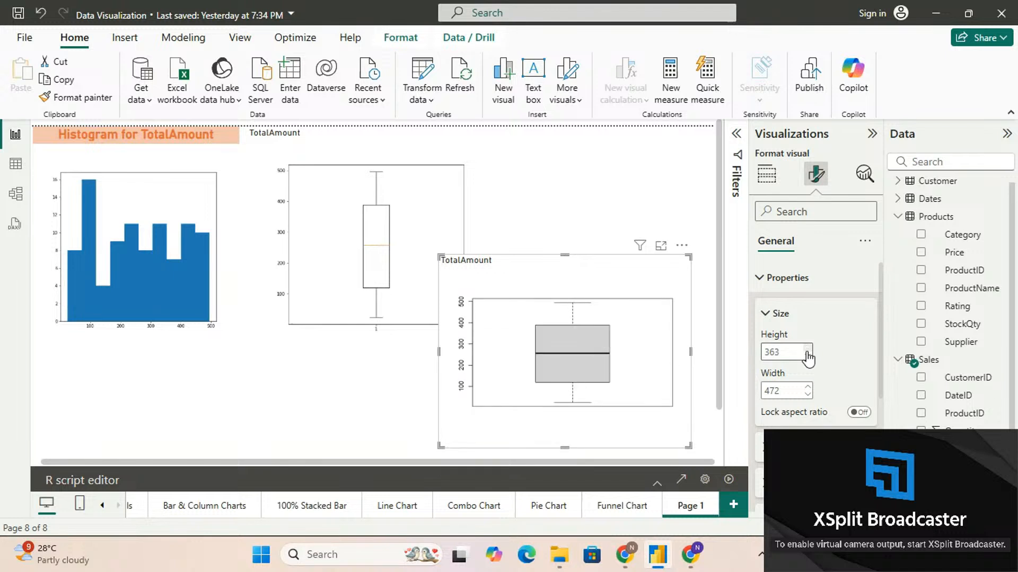
pyautogui.click(639, 217)
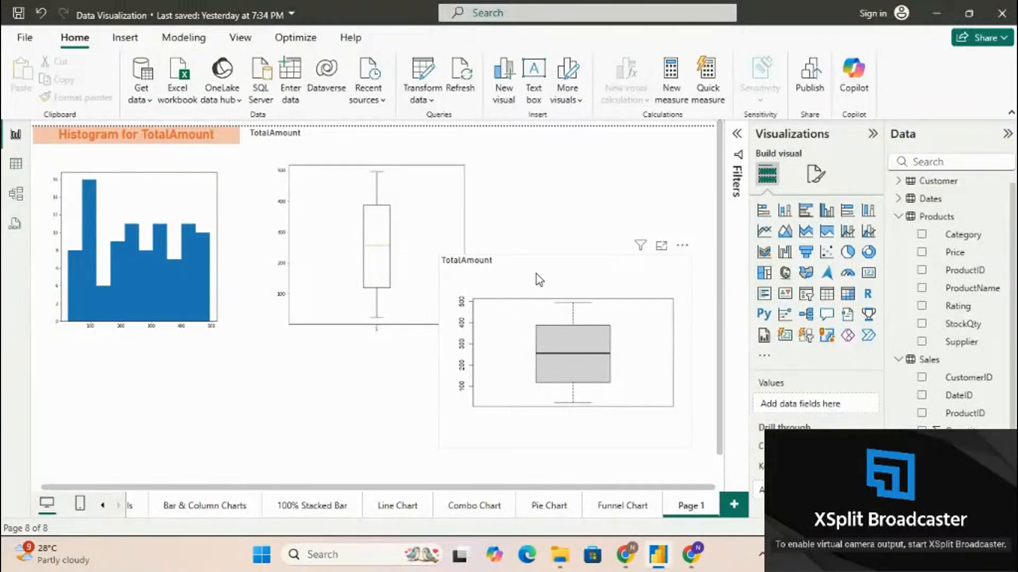
# Move the R box plot directly below the histogram and shrink it slightly so it fits there
pyautogui.moveTo(538, 281); pyautogui.dragTo(177, 361)
pyautogui.scroll(-2, 583, 411)
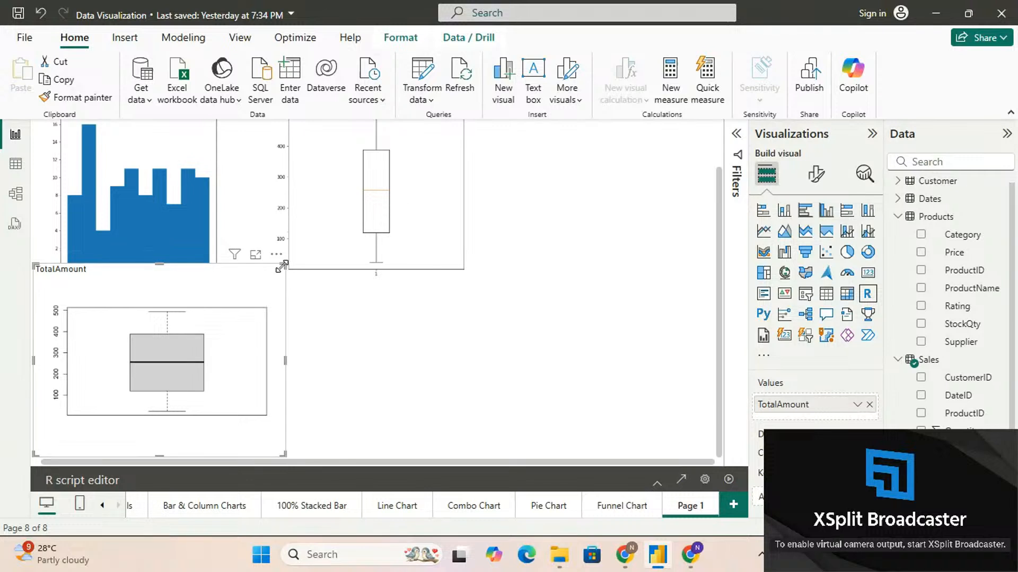
pyautogui.moveTo(282, 266); pyautogui.dragTo(264, 281)
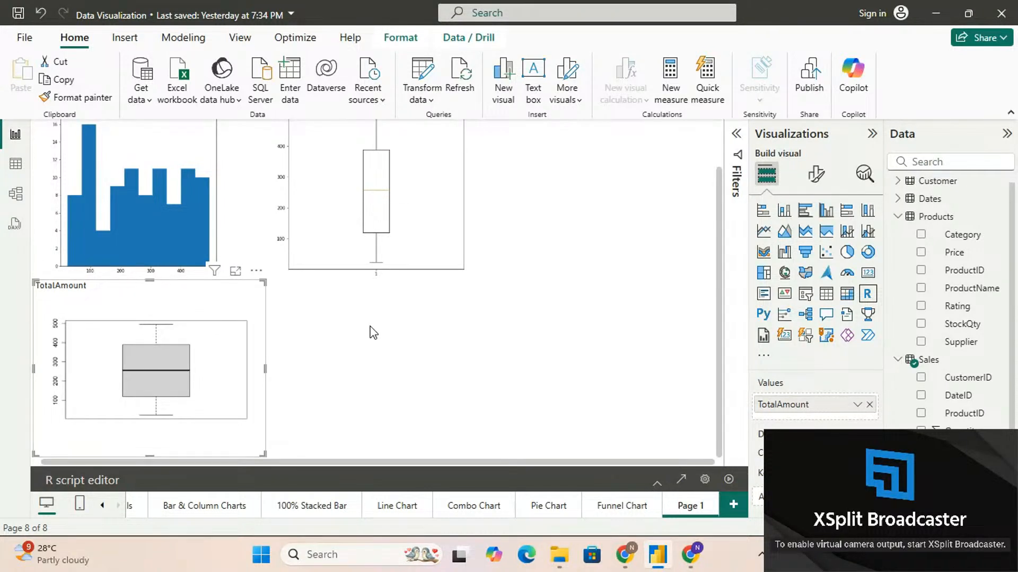
pyautogui.click(512, 352)
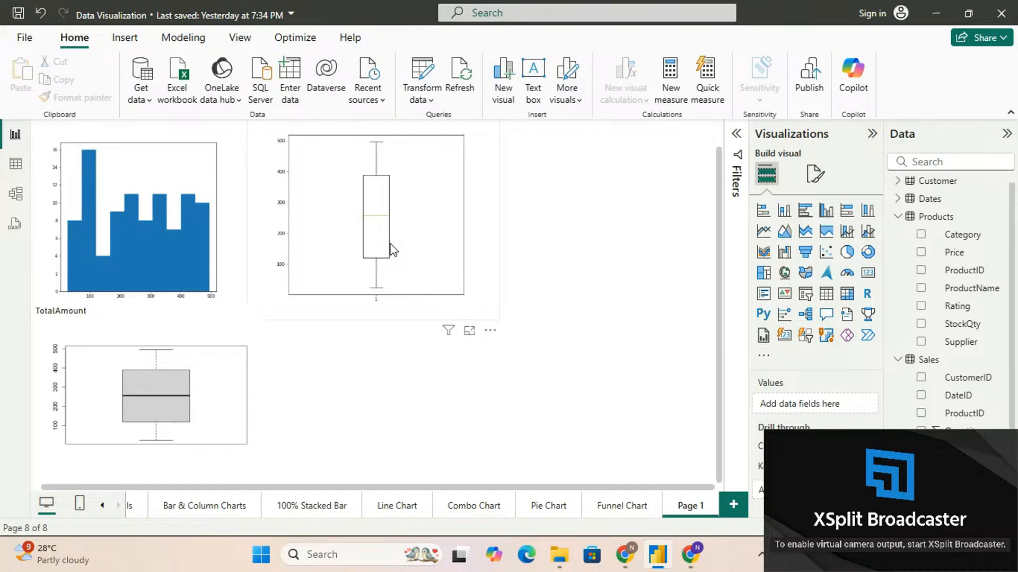
# Rename the current report page as Python & R
pyautogui.doubleClick(691, 507)
pyautogui.hotkey('ctrl', 'a')
pyautogui.write('Python')
pyautogui.write(' & R')
pyautogui.press('Return')
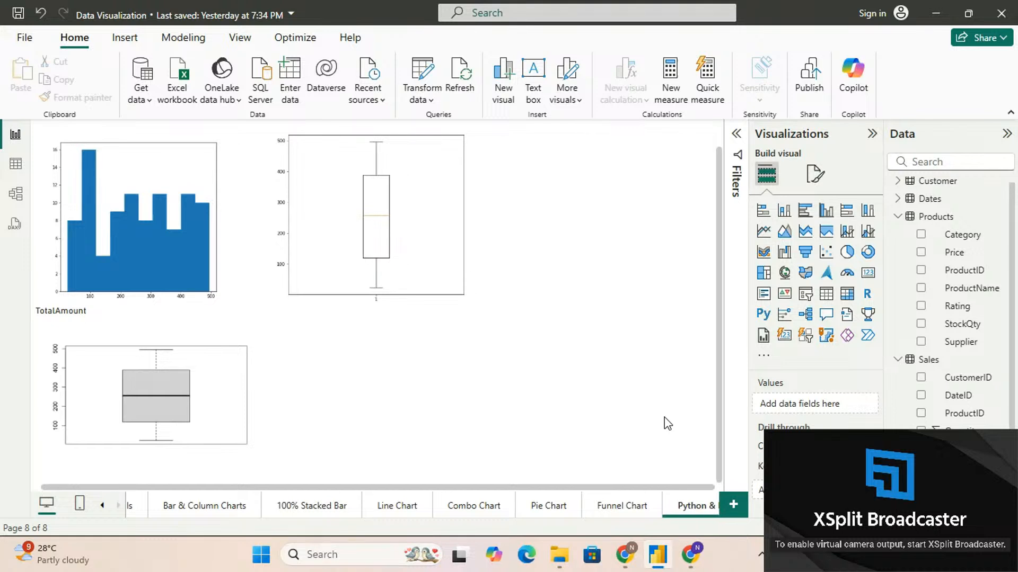
pyautogui.click(118, 506)
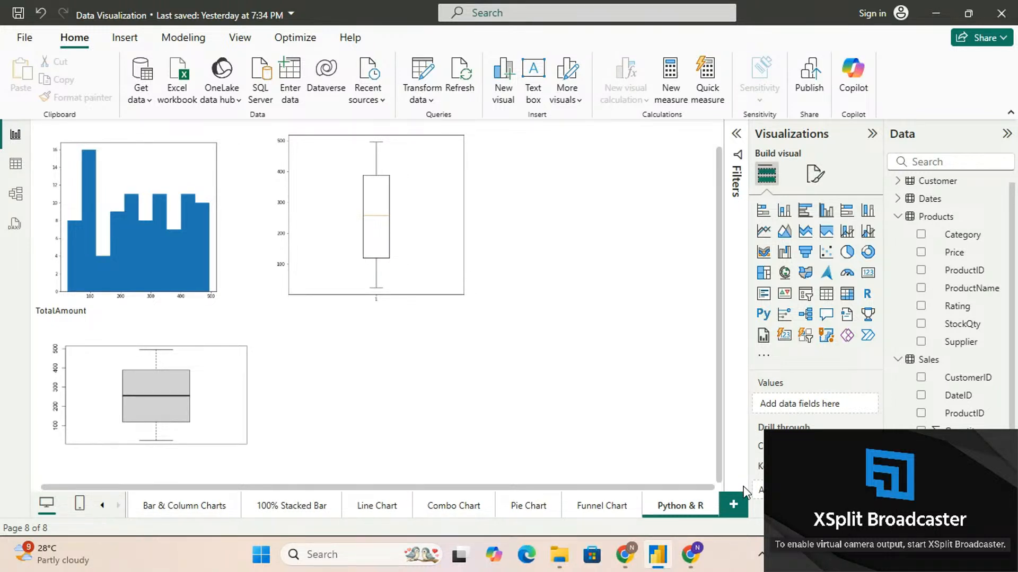
# Add a new report page, insert a Map visual on it, and enlarge the visual
pyautogui.click(734, 506)
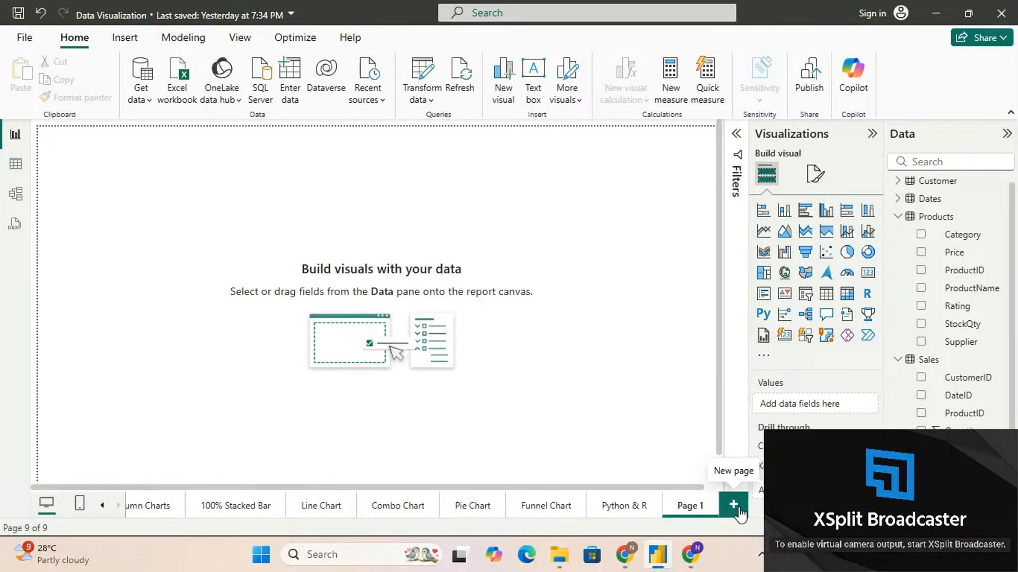
pyautogui.click(625, 506)
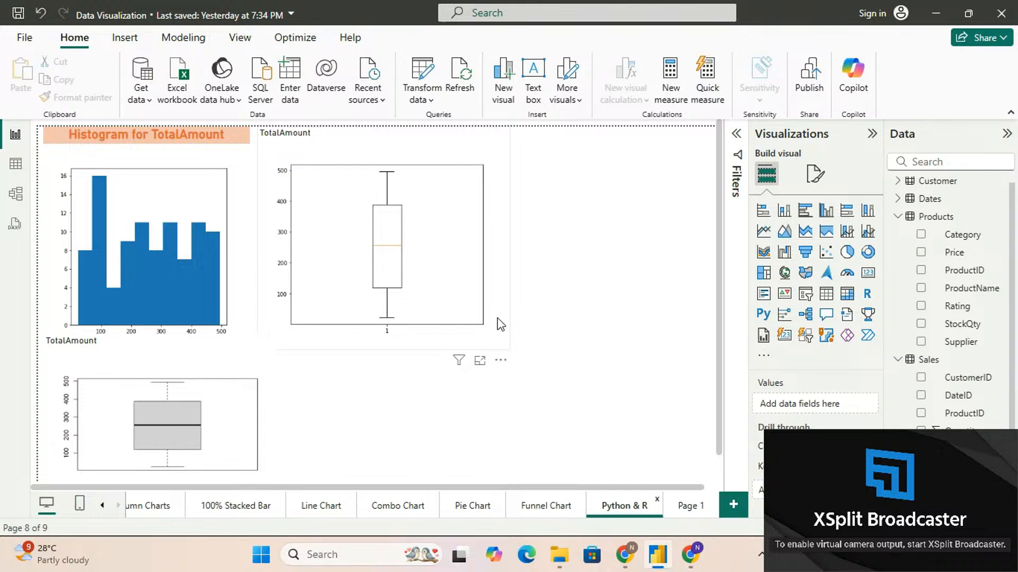
pyautogui.click(687, 508)
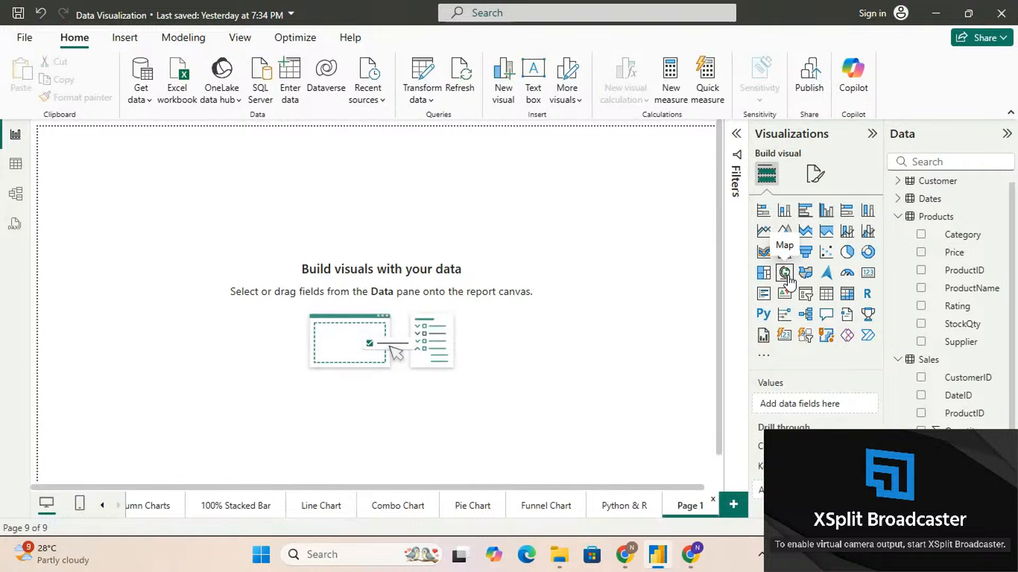
pyautogui.click(785, 273)
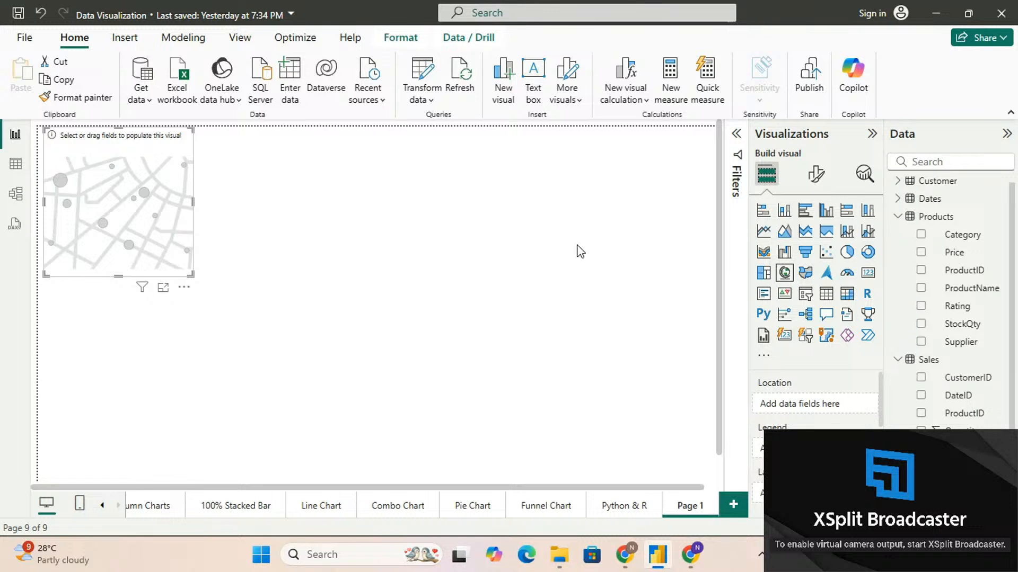
pyautogui.moveTo(188, 274); pyautogui.dragTo(312, 357)
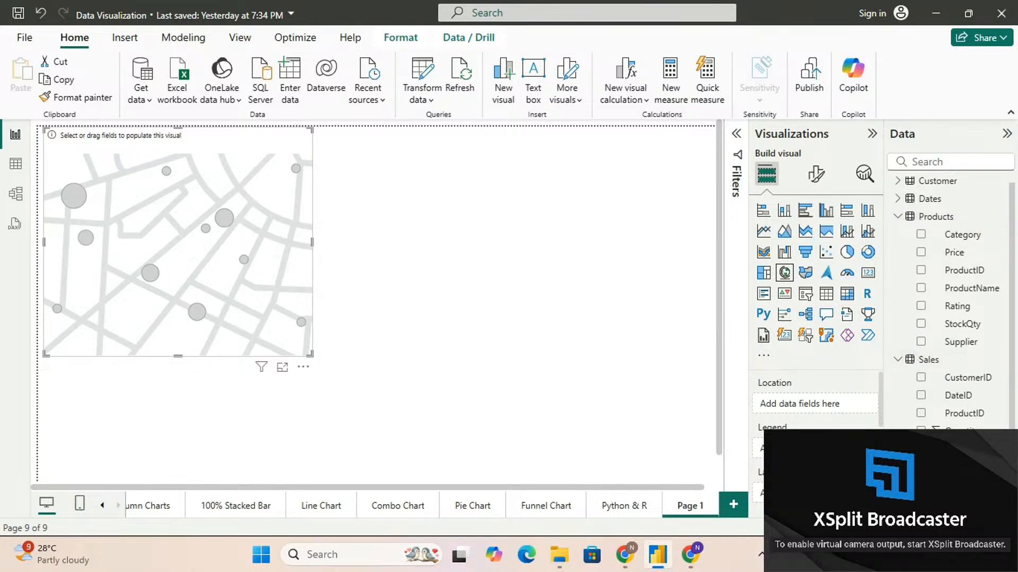
# Expand the fields of the Dates table and shift the empty map against the page's left edge
pyautogui.scroll(-2, 953, 325)
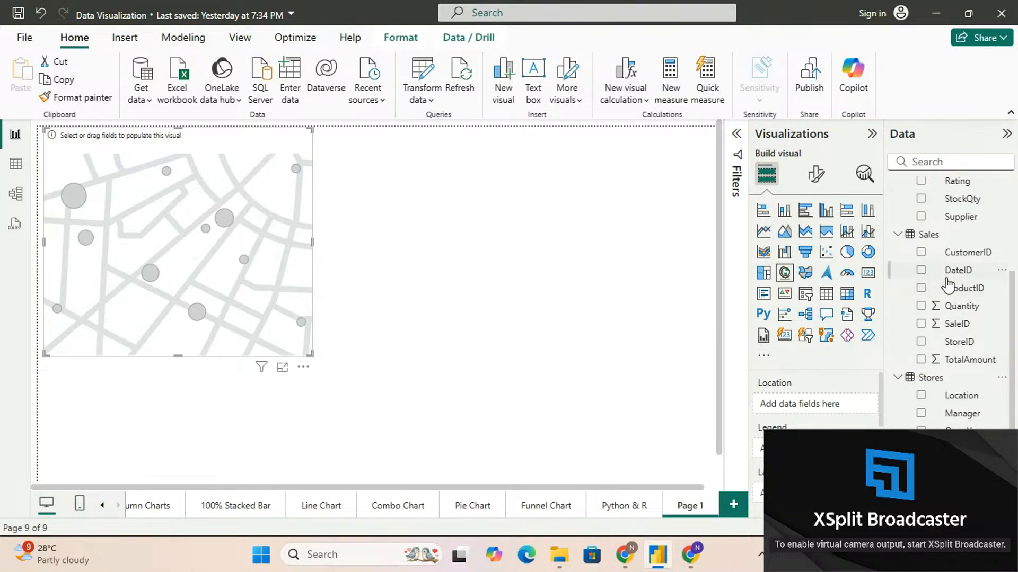
pyautogui.scroll(3, 946, 283)
pyautogui.click(898, 206)
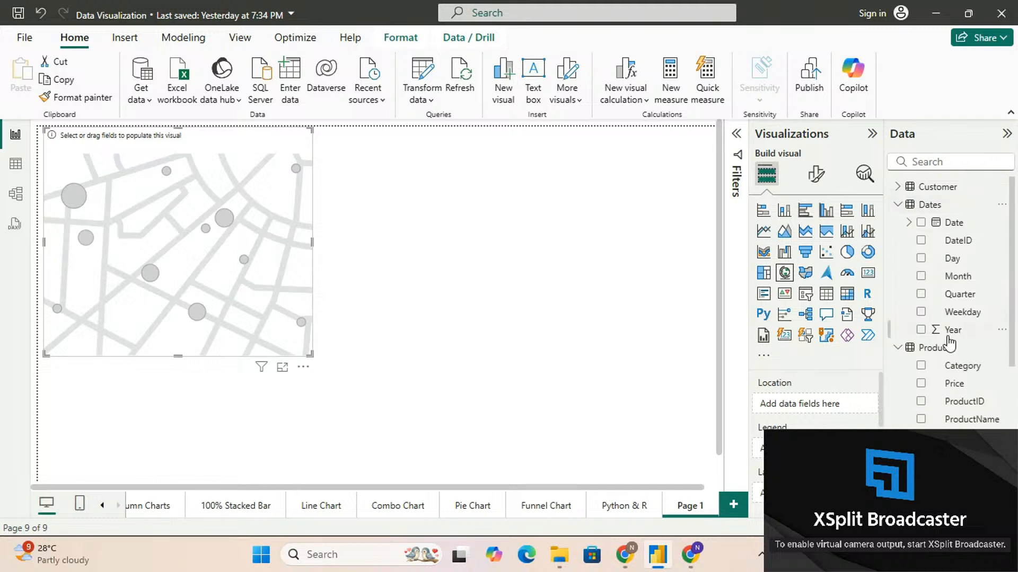
pyautogui.scroll(-4, 949, 339)
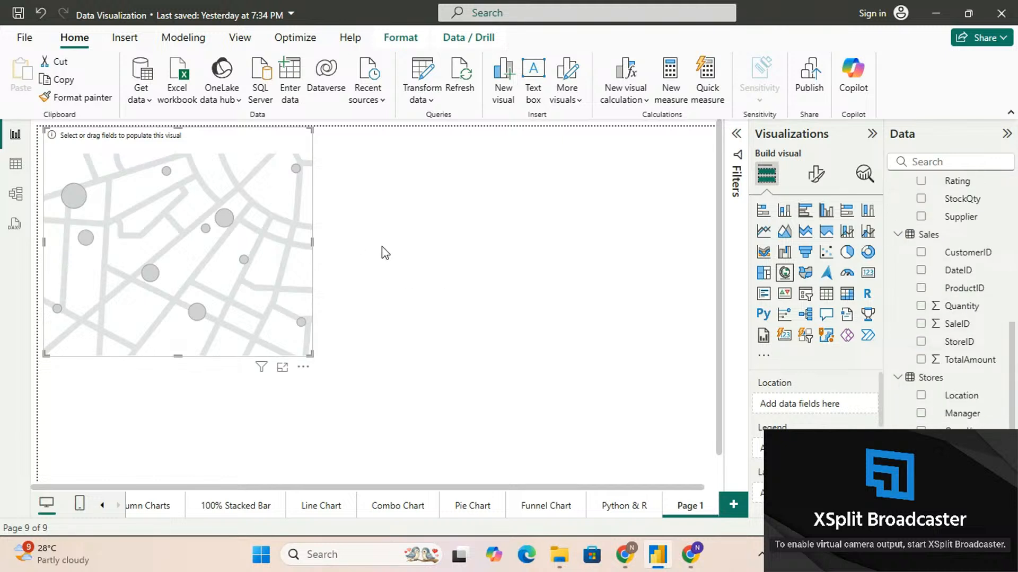
pyautogui.moveTo(240, 179); pyautogui.dragTo(205, 175)
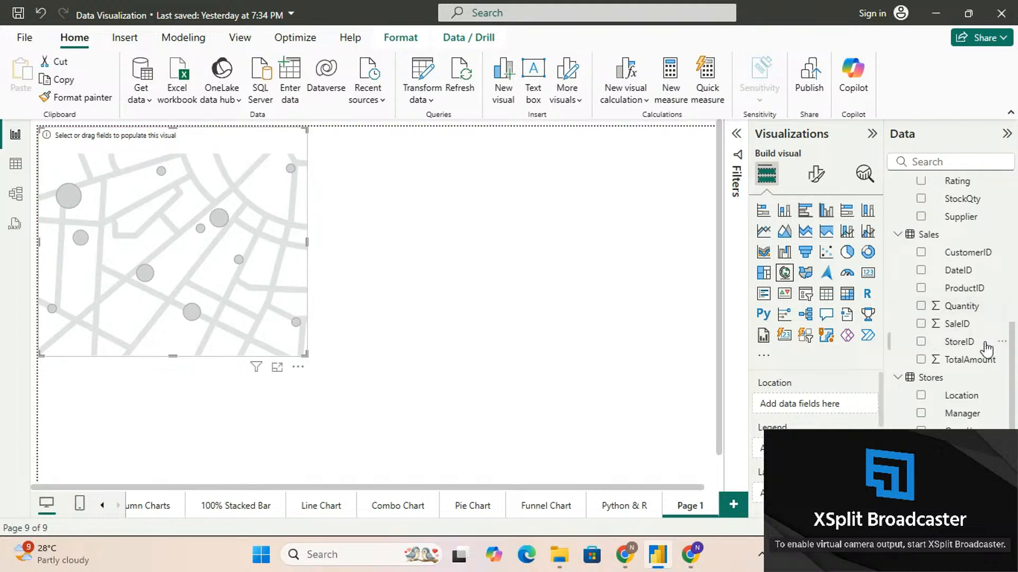
# Examine the map's Location, Legend, Latitude, Longitude, Bubble size and Tooltips settings against the available data fields
pyautogui.scroll(4, 946, 292)
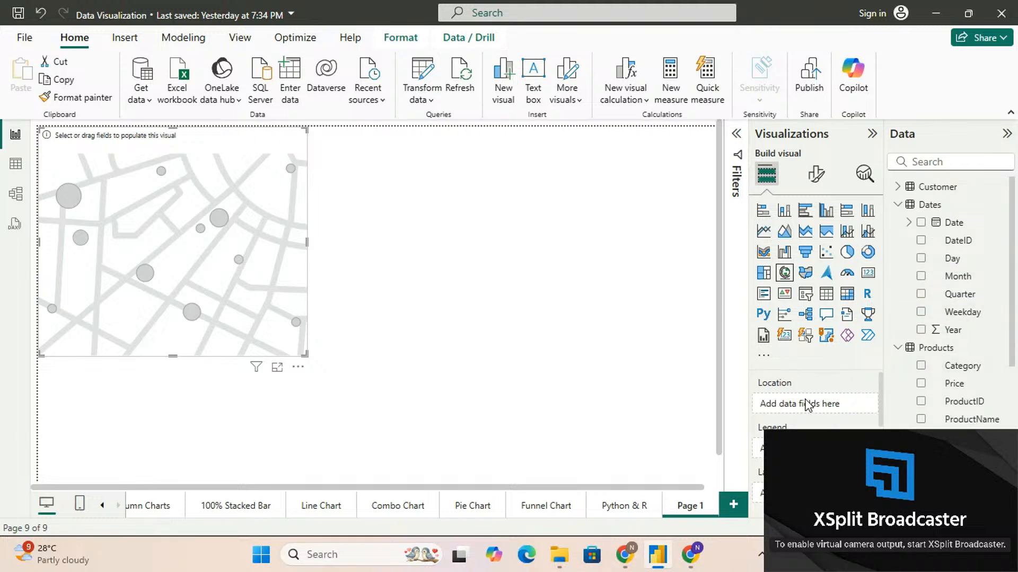
pyautogui.scroll(-1, 813, 427)
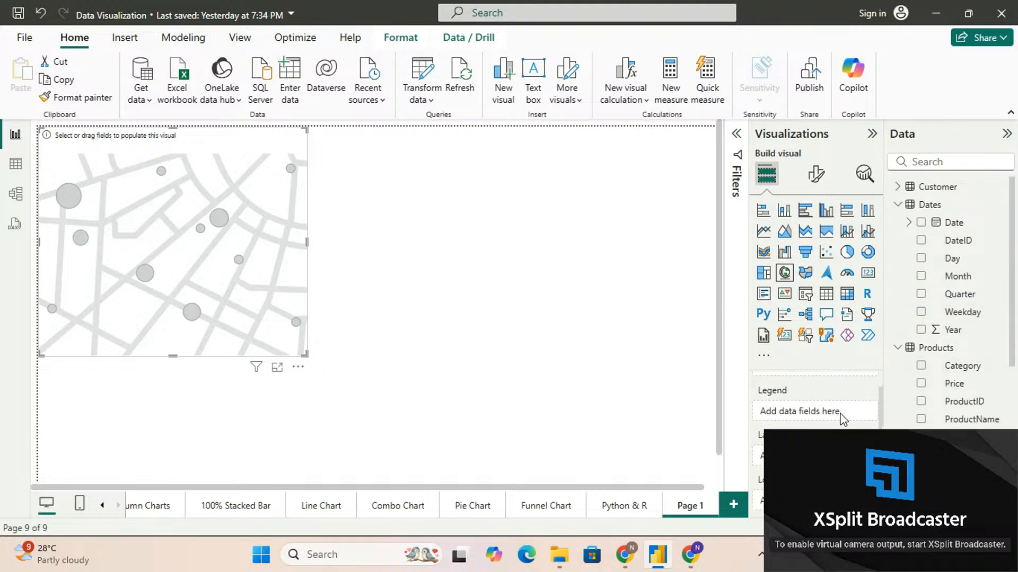
pyautogui.scroll(-2, 798, 405)
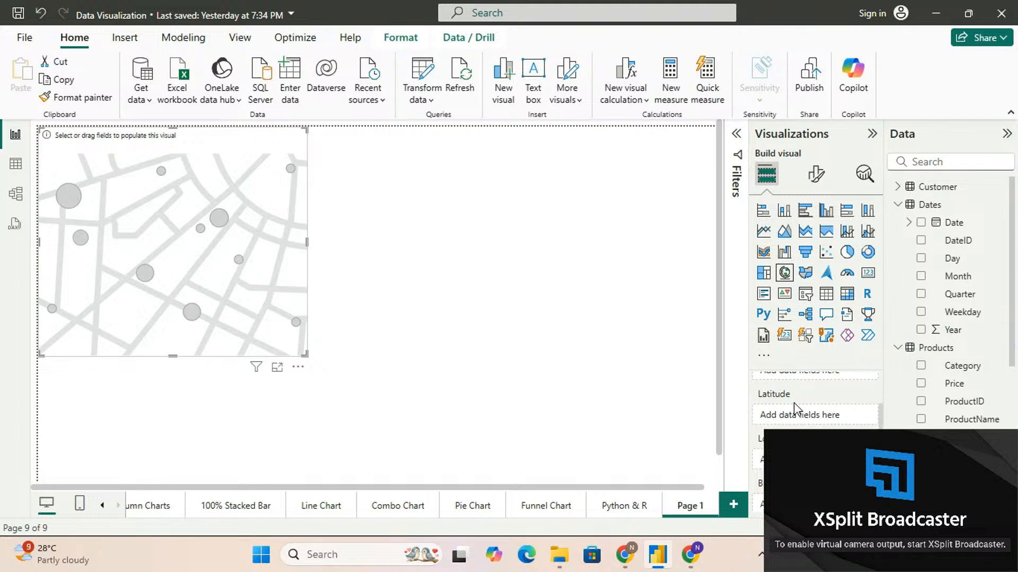
pyautogui.scroll(-1, 800, 424)
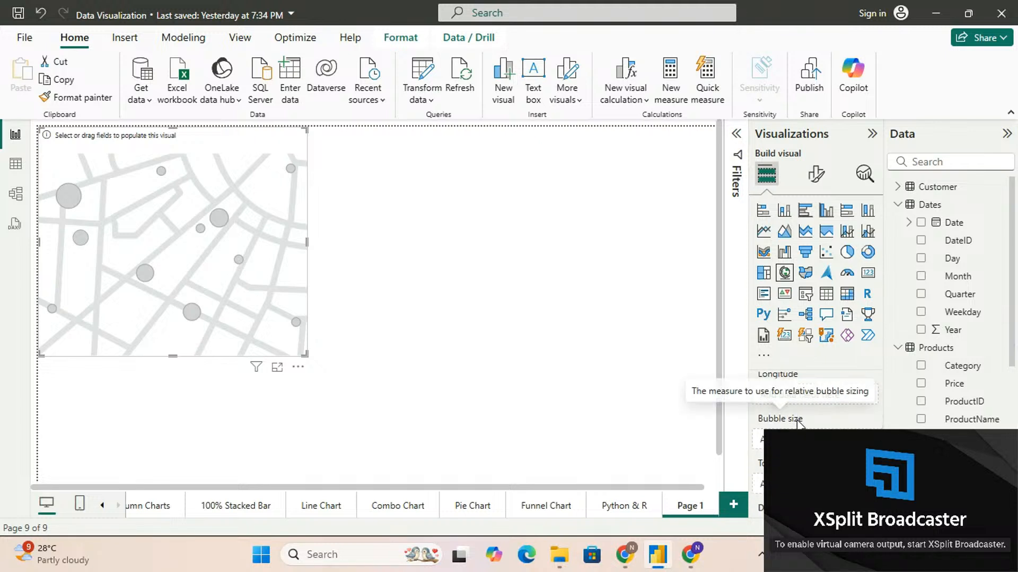
pyautogui.scroll(-1, 798, 427)
pyautogui.scroll(1, 815, 405)
pyautogui.scroll(-1, 807, 413)
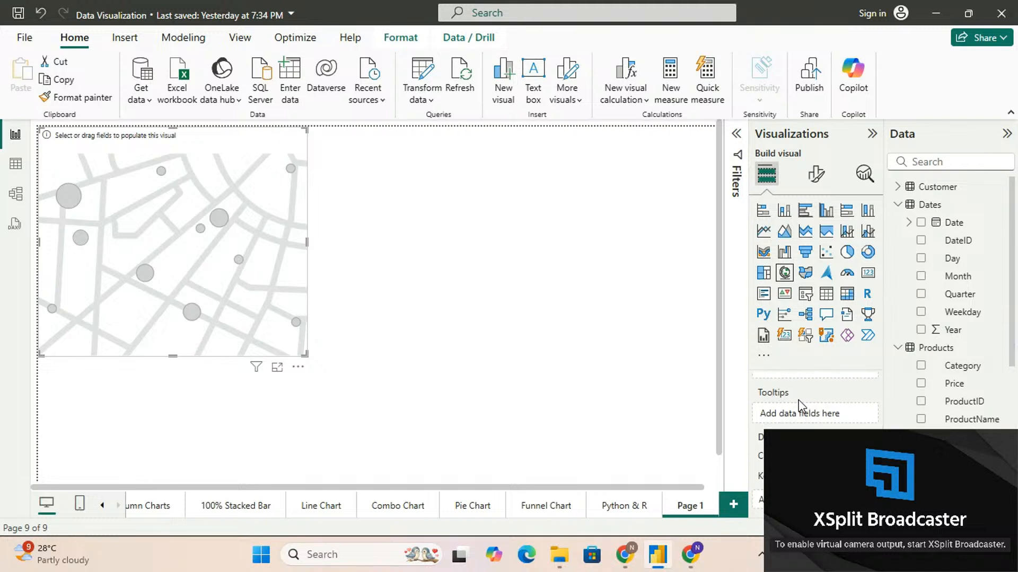
pyautogui.scroll(1, 798, 401)
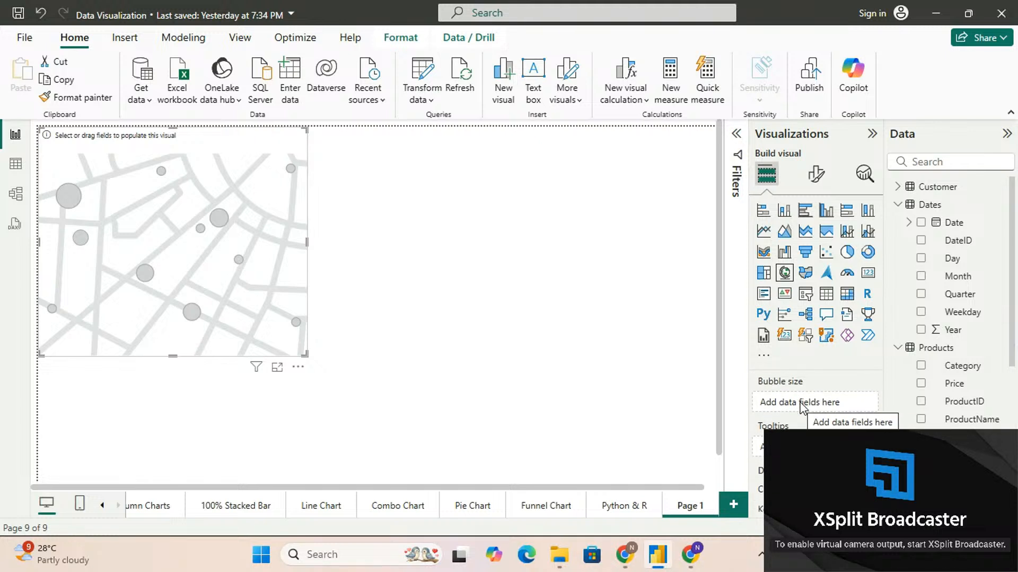
pyautogui.scroll(3, 801, 407)
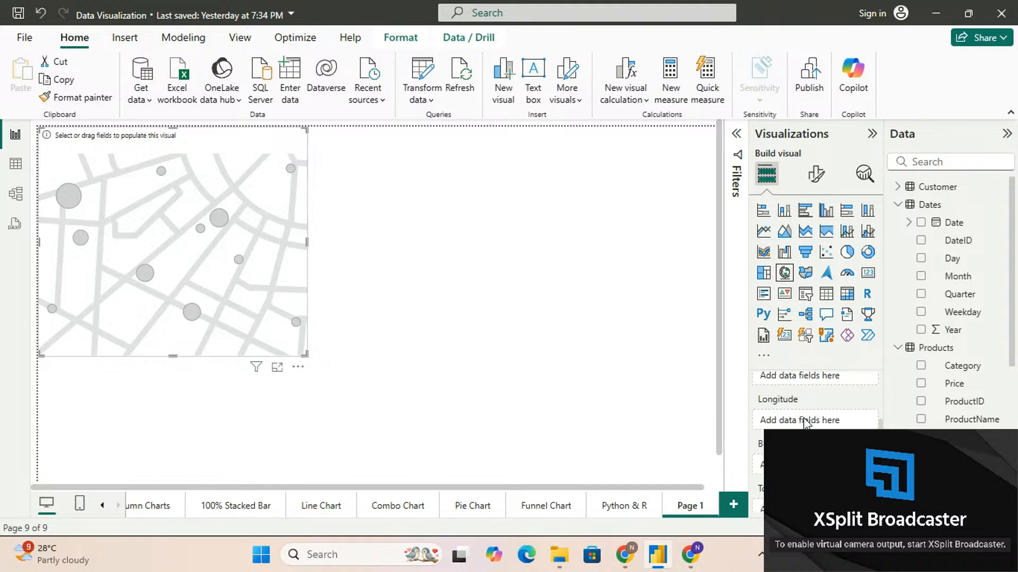
pyautogui.scroll(1, 805, 423)
pyautogui.scroll(-2, 815, 402)
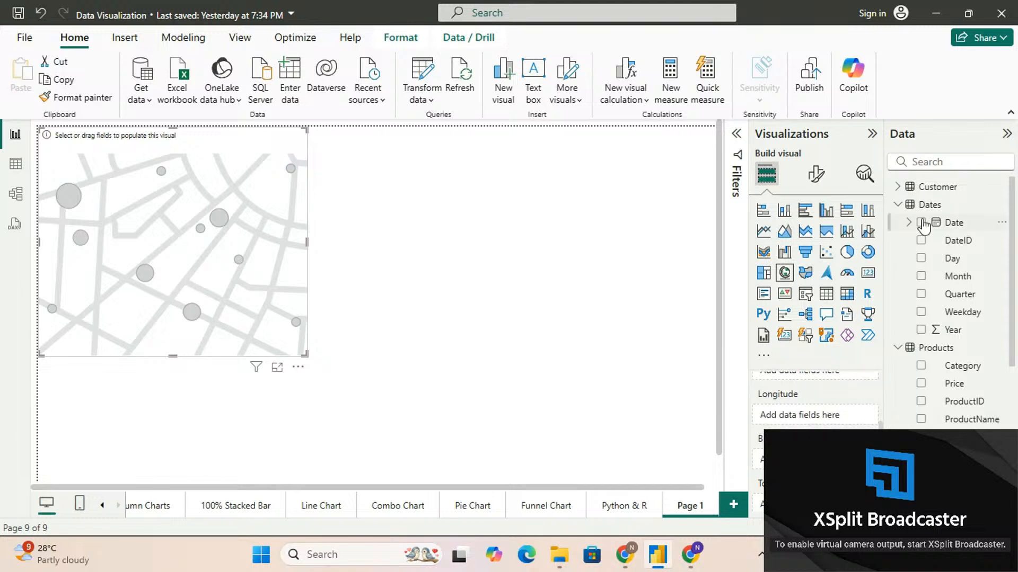
pyautogui.scroll(-5, 932, 392)
pyautogui.scroll(2, 924, 410)
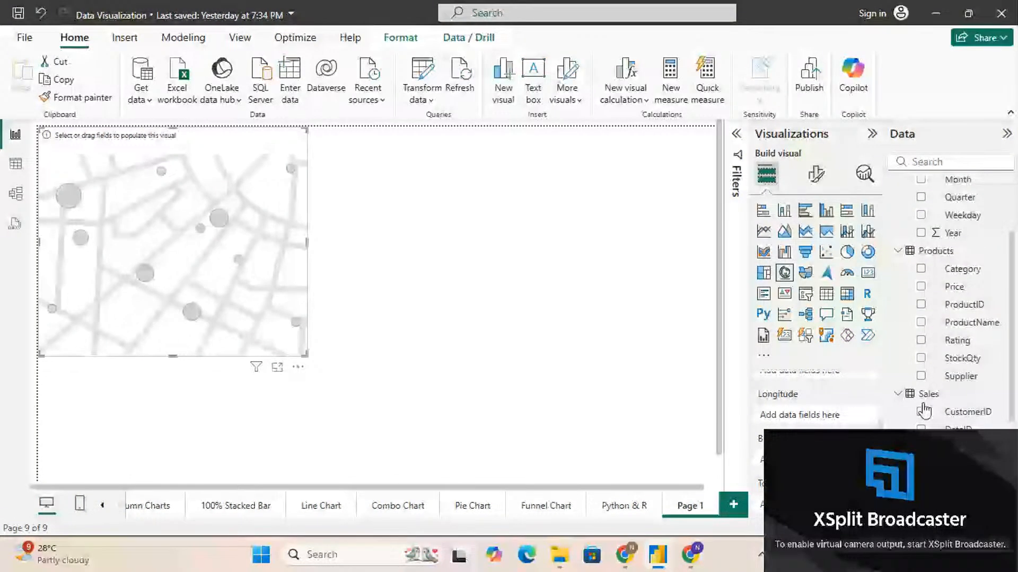
pyautogui.scroll(3, 924, 410)
pyautogui.scroll(1, 819, 408)
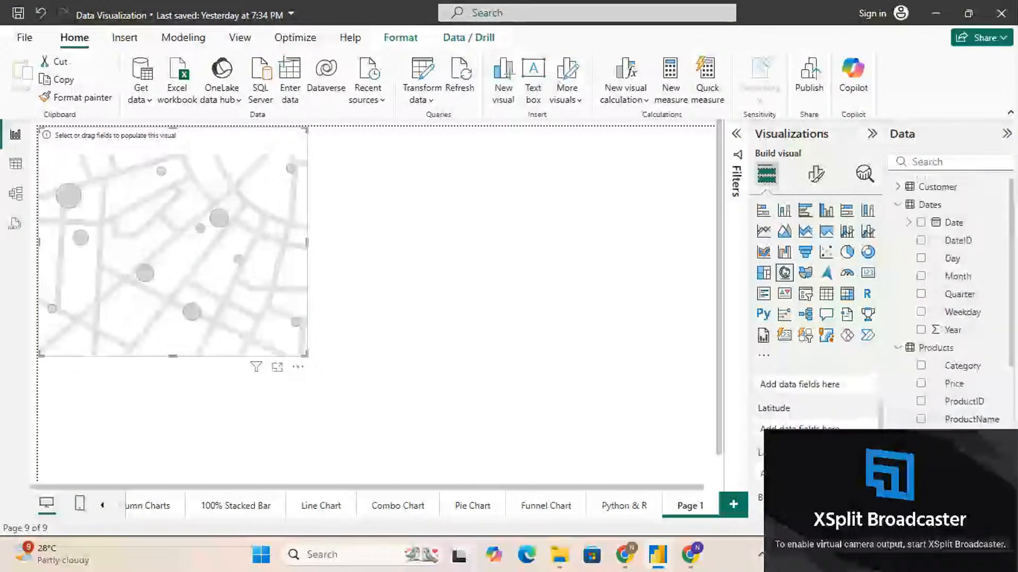
pyautogui.scroll(-5, 933, 395)
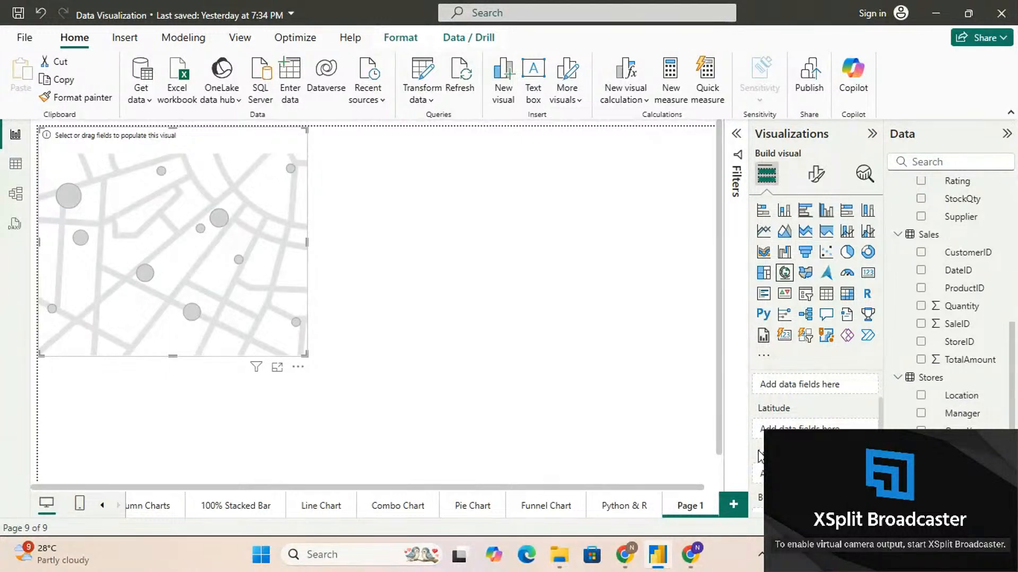
# Assign the Location field of Stores as the map's location and enlarge the map across more than half the page's width
pyautogui.scroll(2, 803, 408)
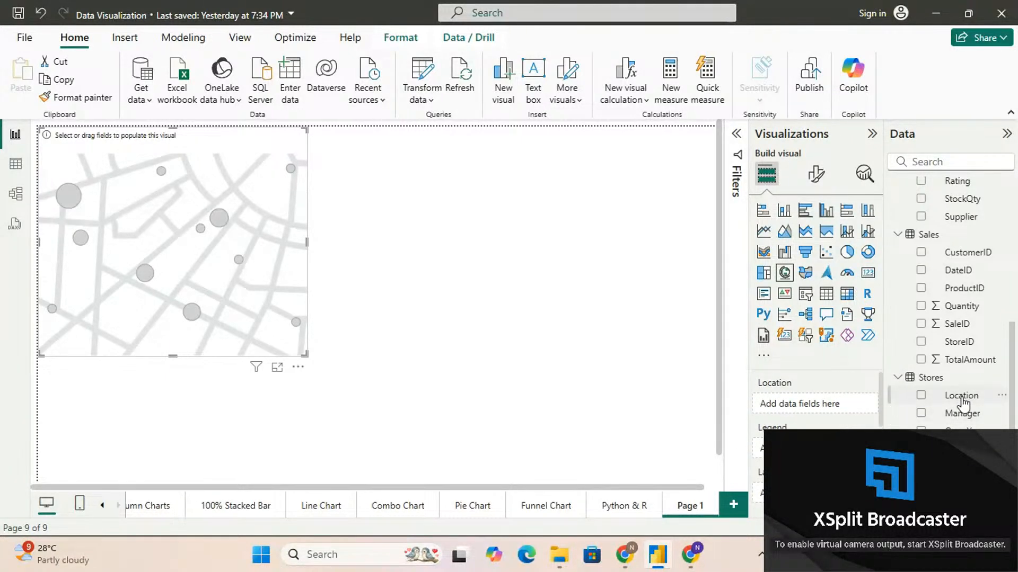
pyautogui.moveTo(966, 401); pyautogui.dragTo(831, 406)
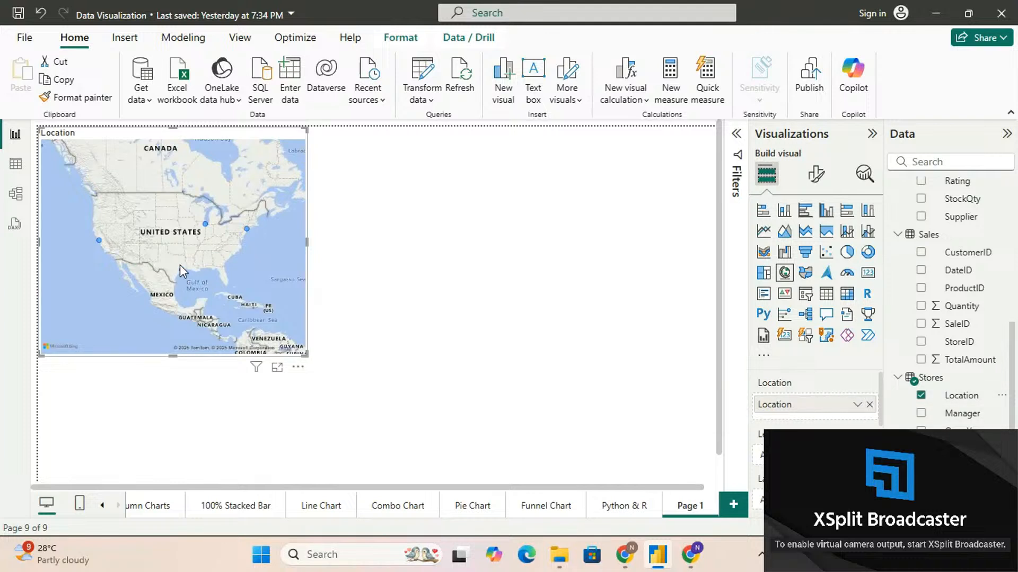
pyautogui.moveTo(307, 355); pyautogui.dragTo(519, 463)
pyautogui.moveTo(308, 354); pyautogui.dragTo(469, 414)
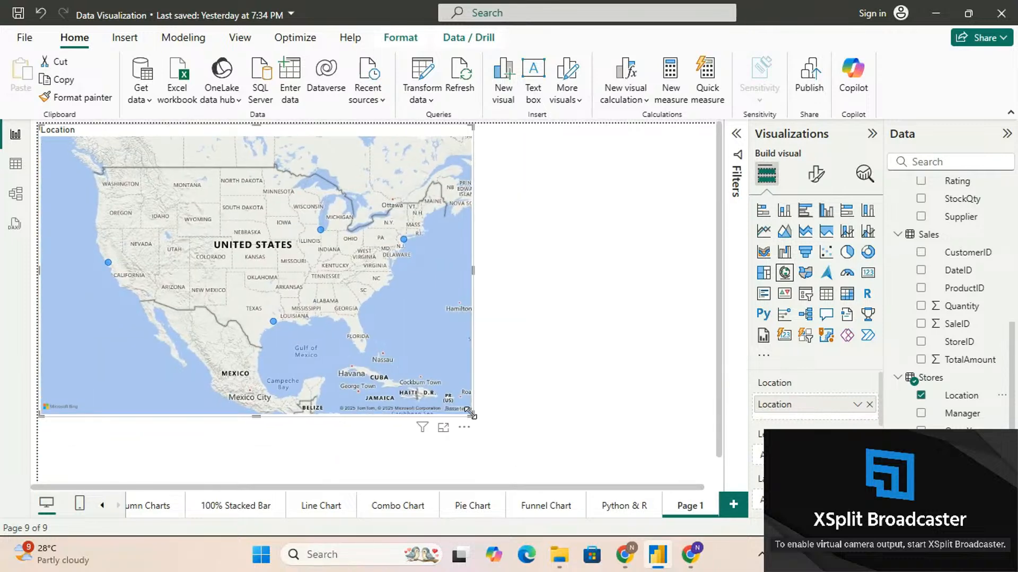
pyautogui.moveTo(273, 319)
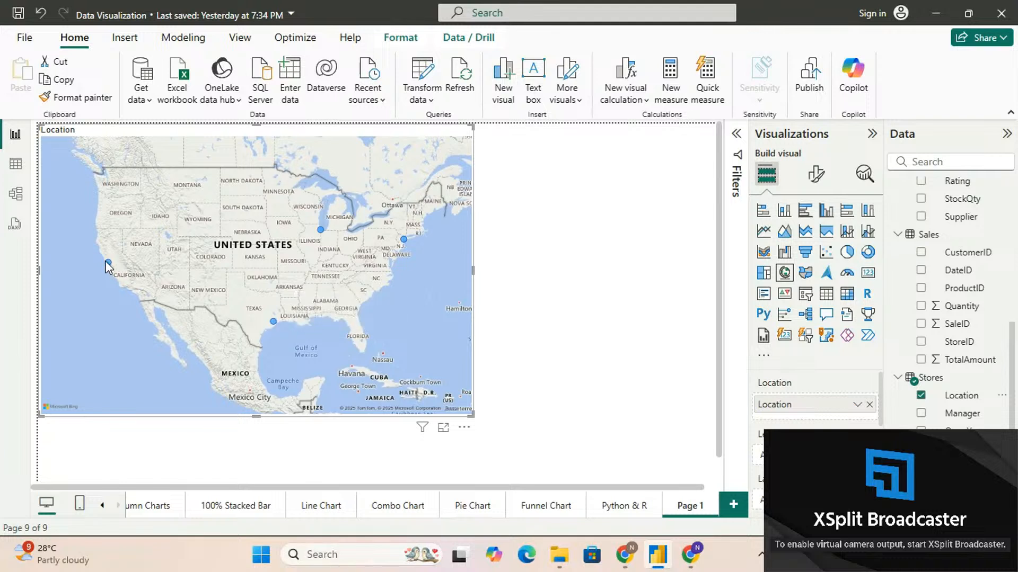
pyautogui.moveTo(109, 267)
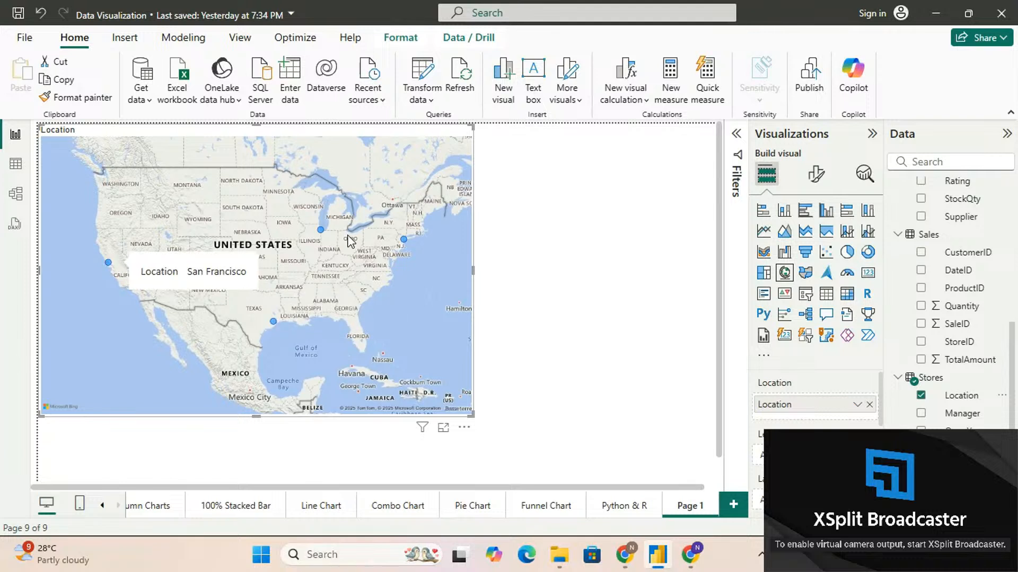
# Set the map's bubble size to TotalAmount from Sales and inspect the tooltips of the city bubbles
pyautogui.moveTo(322, 231)
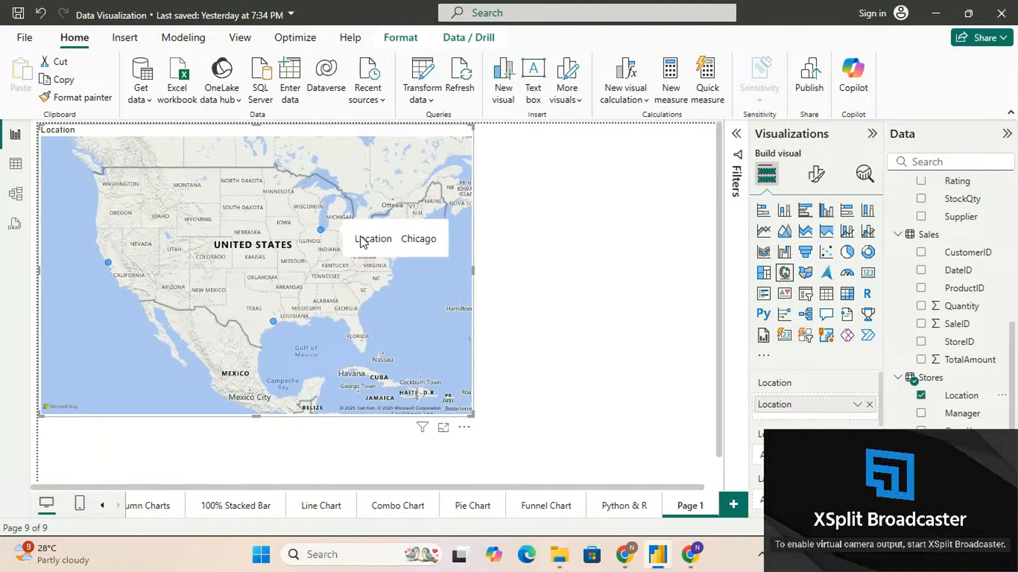
pyautogui.moveTo(404, 245)
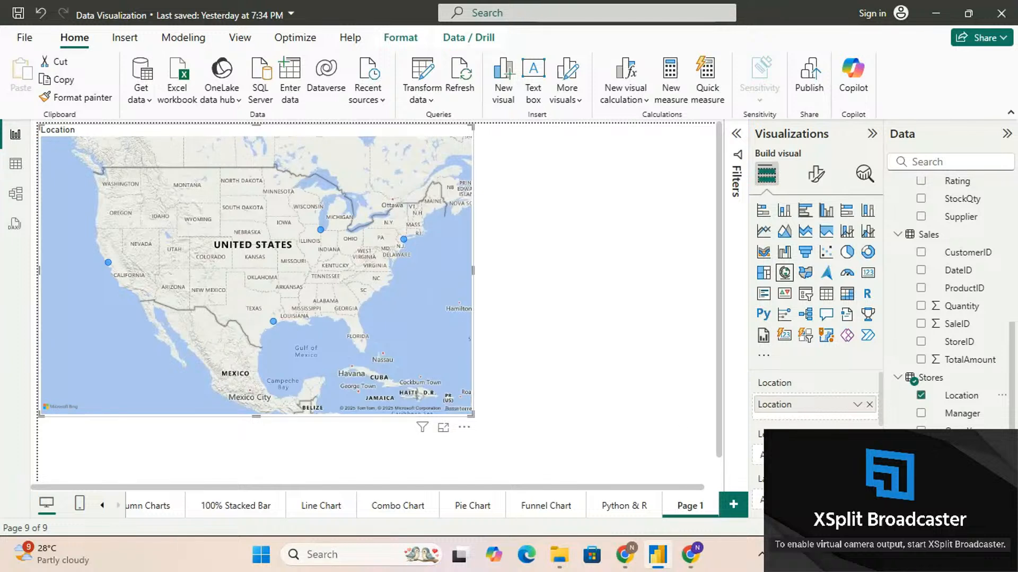
pyautogui.scroll(-5, 816, 403)
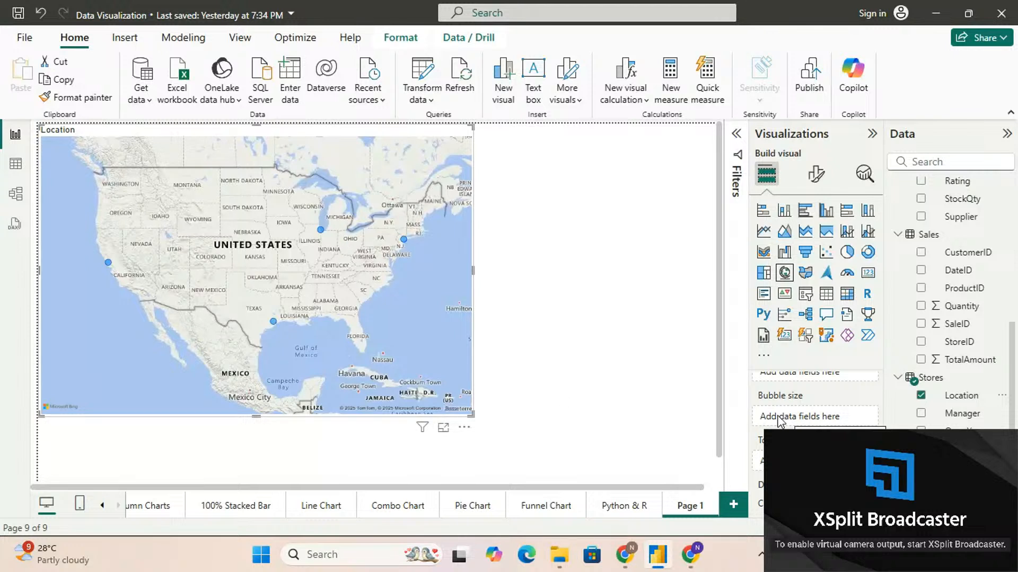
pyautogui.moveTo(970, 362); pyautogui.dragTo(848, 419)
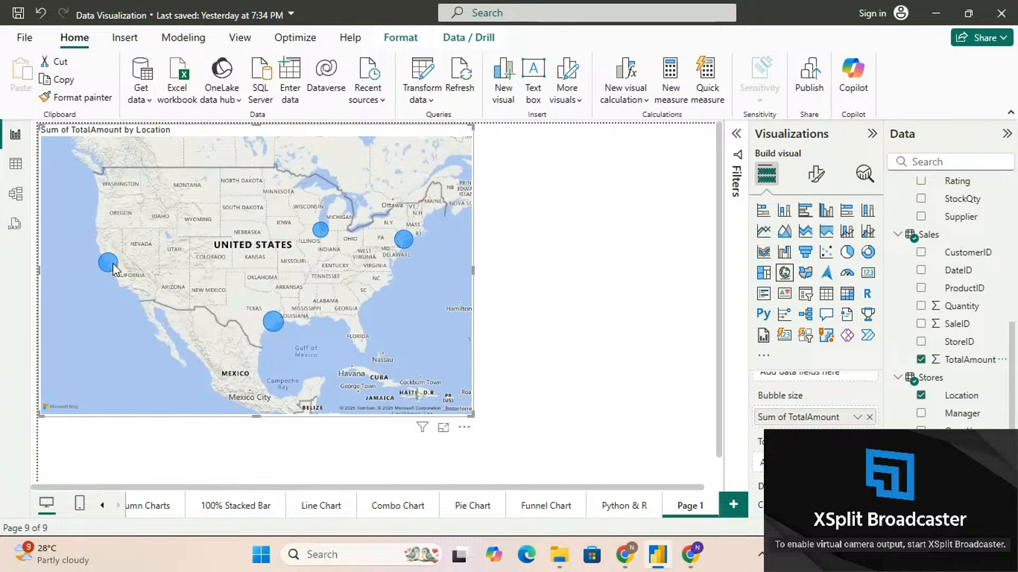
pyautogui.moveTo(112, 260)
pyautogui.moveTo(274, 322)
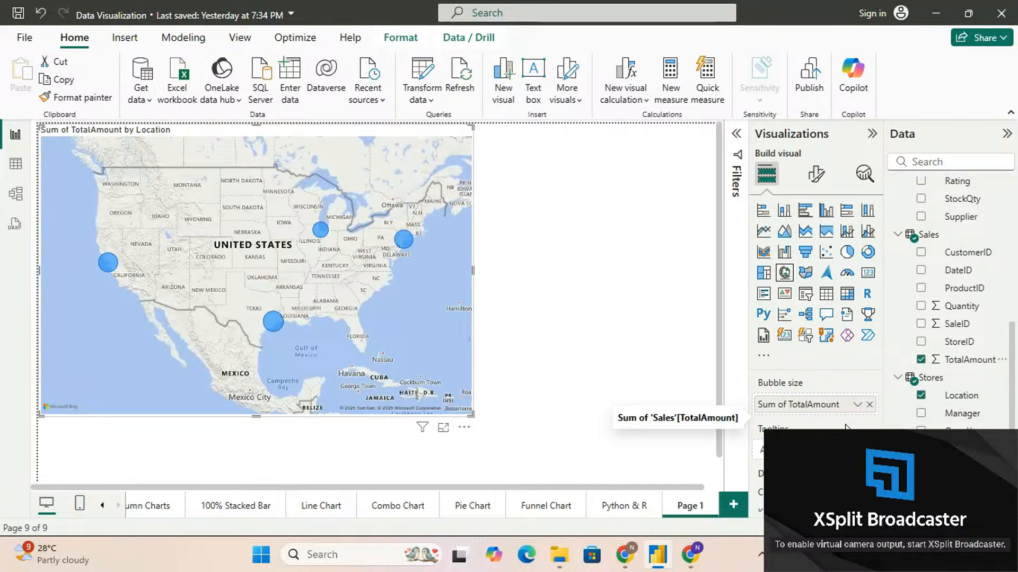
# Add Quantity from Sales to the map's tooltips and inspect the tooltips of the city bubbles
pyautogui.scroll(-1, 827, 419)
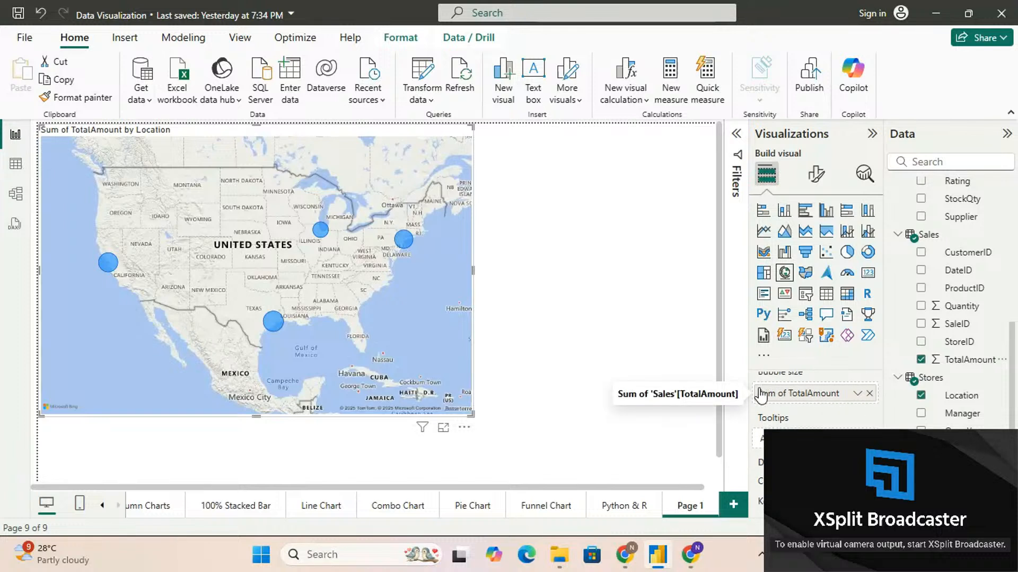
pyautogui.scroll(1, 761, 395)
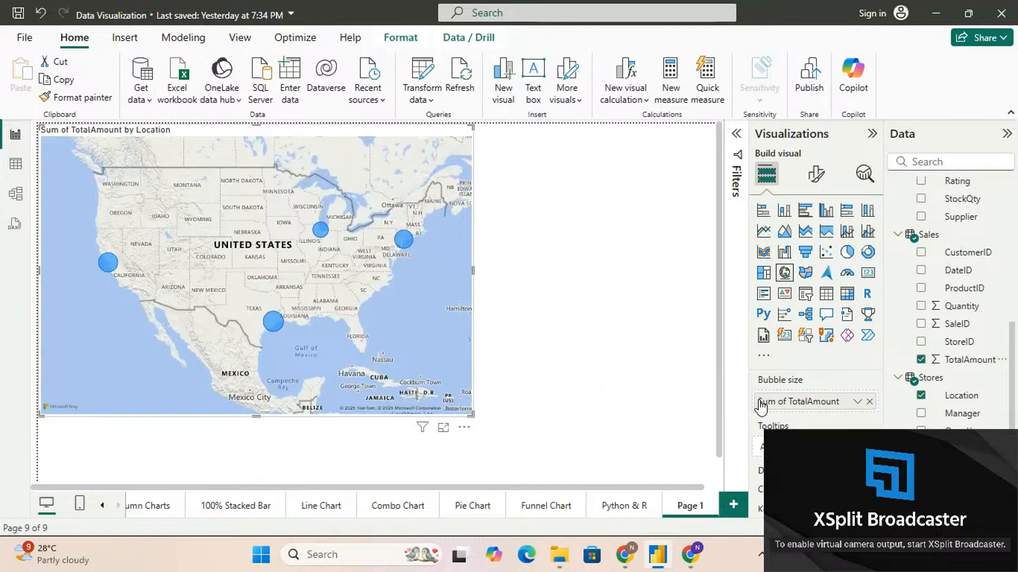
pyautogui.scroll(-1, 863, 406)
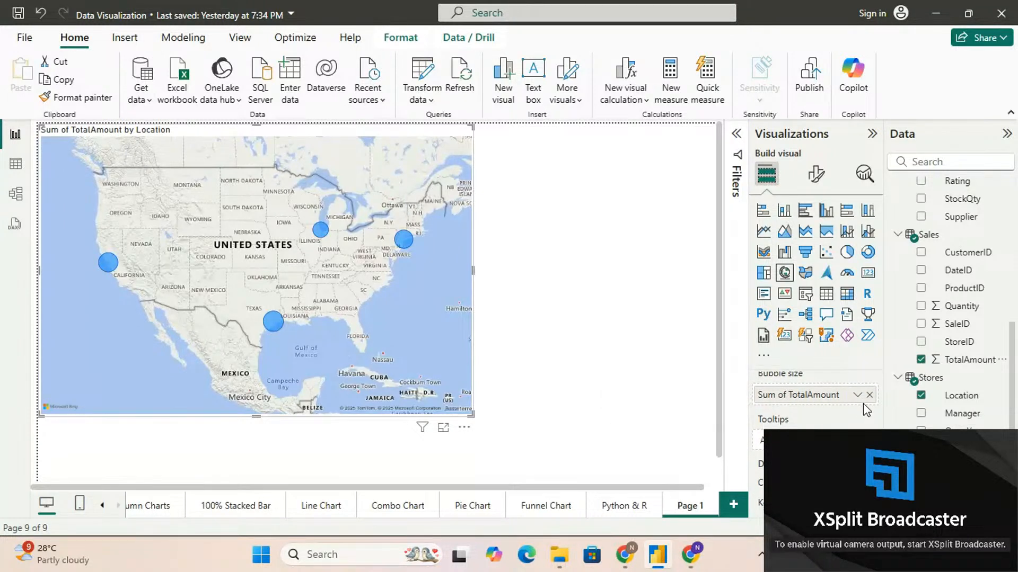
pyautogui.click(869, 395)
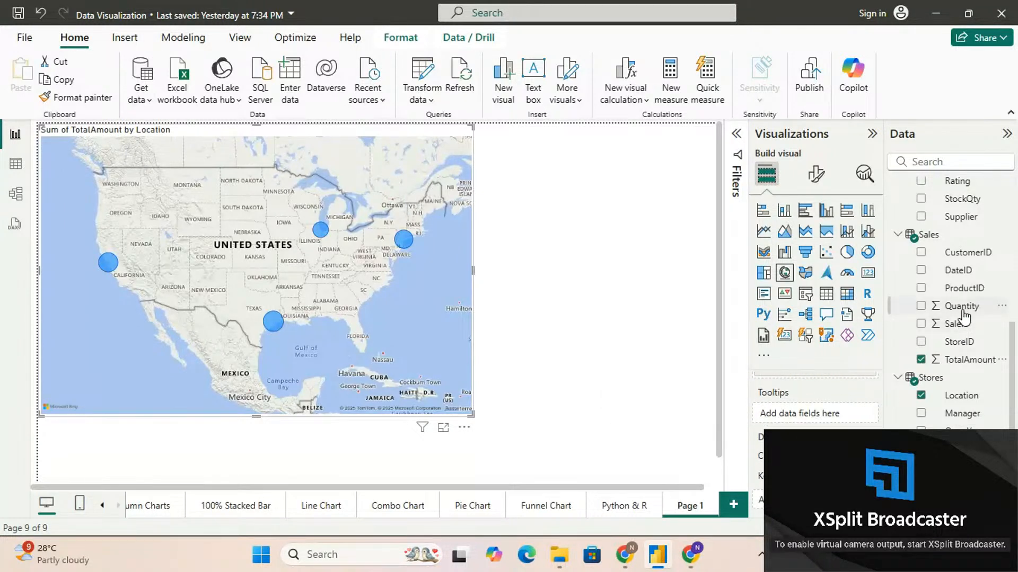
pyautogui.moveTo(962, 313); pyautogui.dragTo(822, 421)
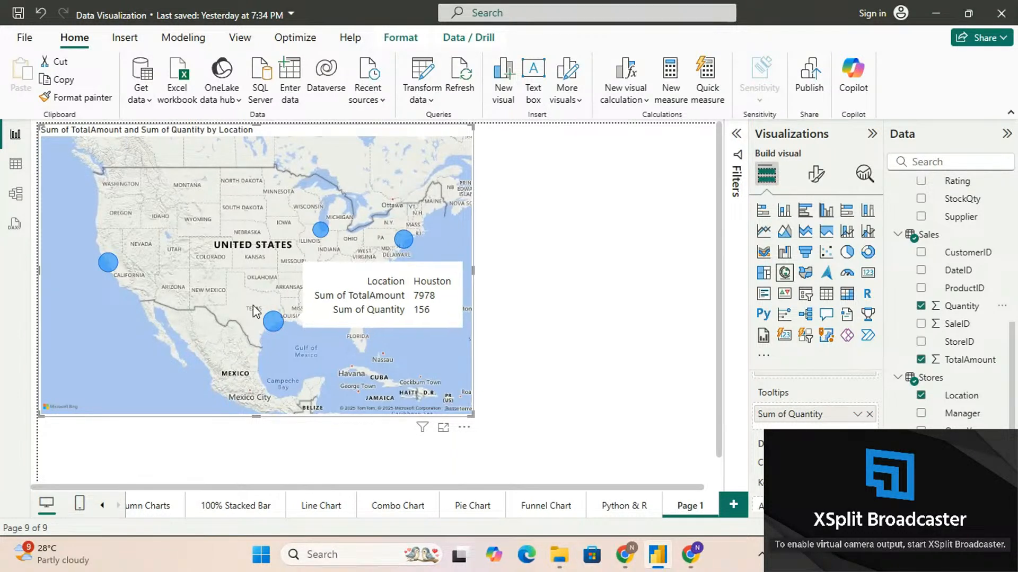
pyautogui.moveTo(112, 274)
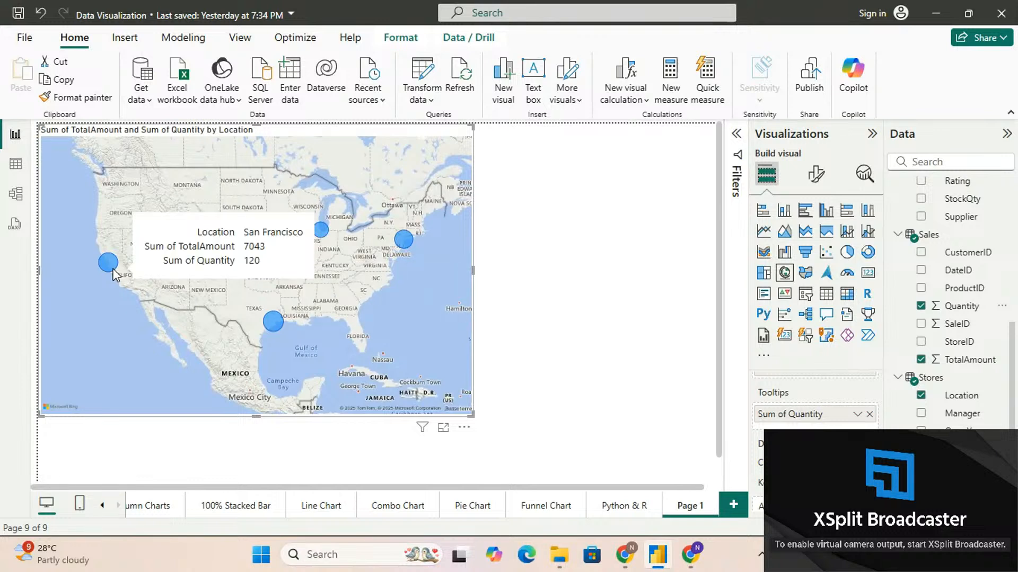
pyautogui.moveTo(399, 246)
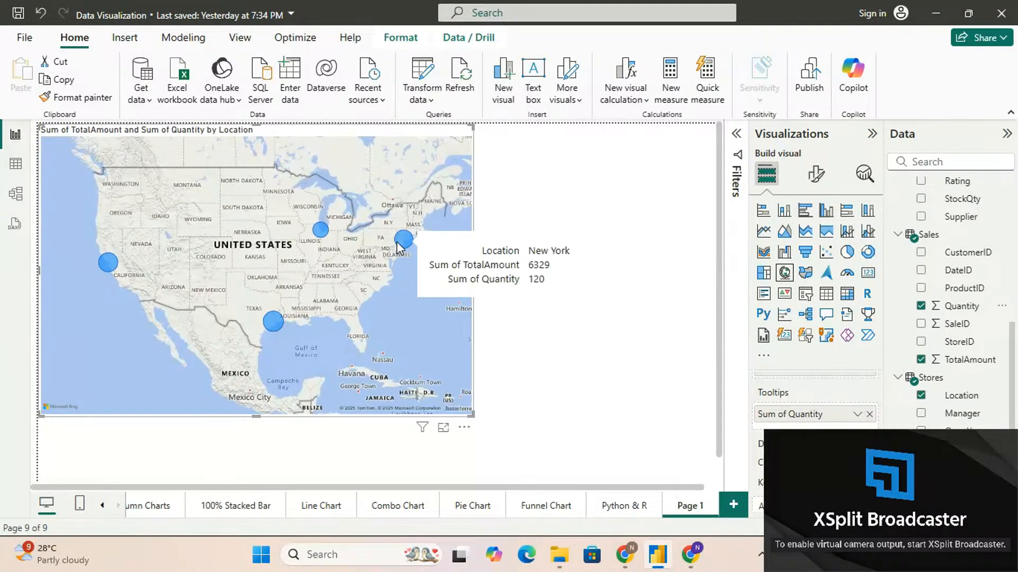
pyautogui.moveTo(320, 233)
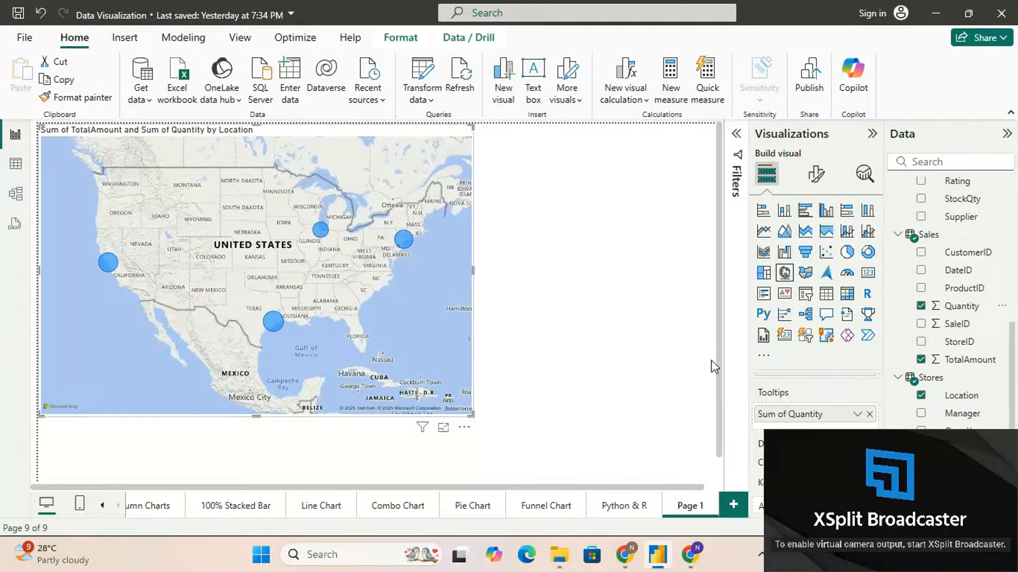
pyautogui.scroll(2, 810, 393)
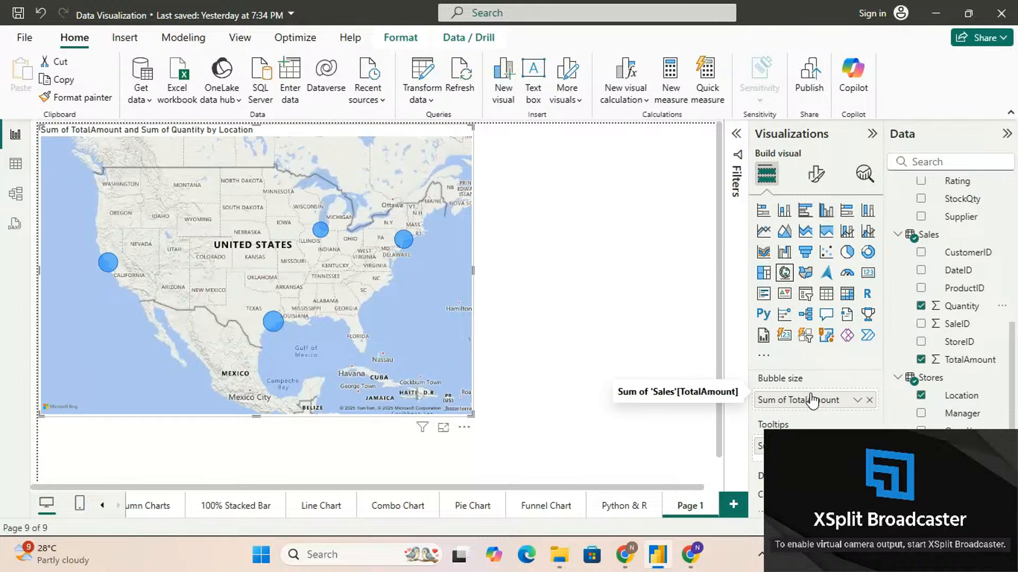
# Turn on separate bubble colors for all locations in the map's Bubbles formatting
pyautogui.click(818, 176)
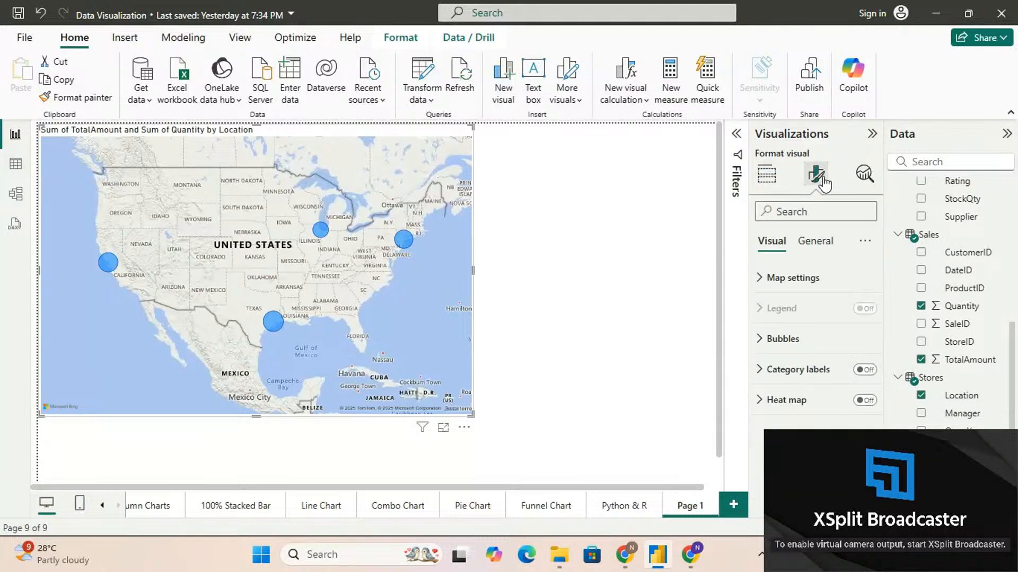
pyautogui.click(762, 342)
pyautogui.scroll(-2, 764, 350)
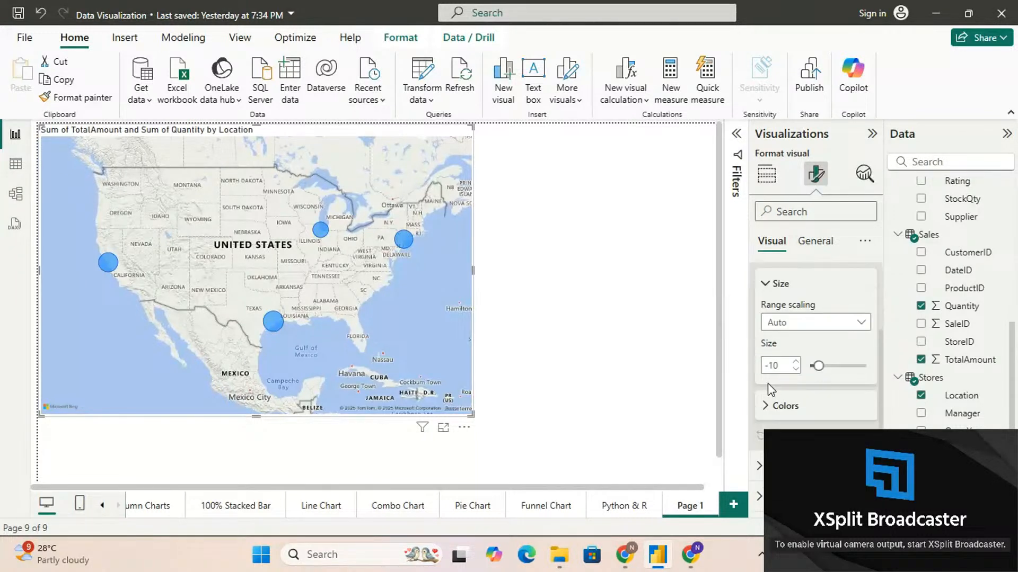
pyautogui.click(772, 405)
pyautogui.scroll(-1, 769, 408)
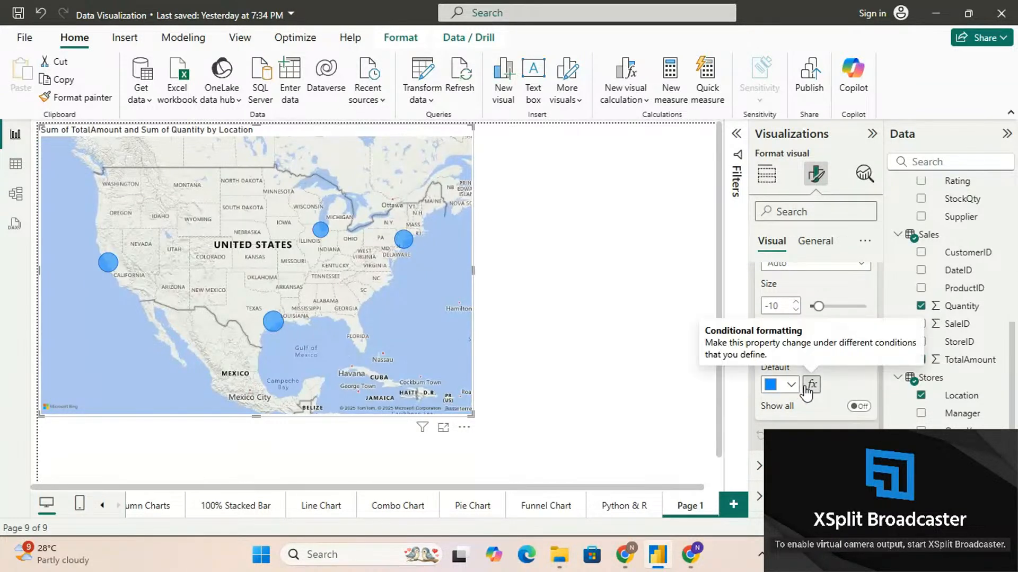
pyautogui.click(790, 384)
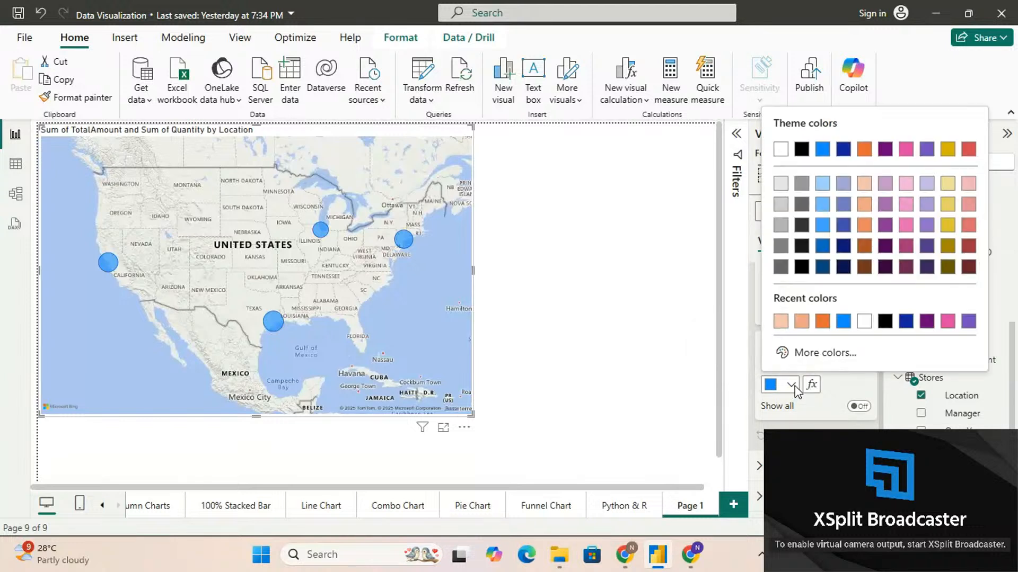
pyautogui.click(817, 402)
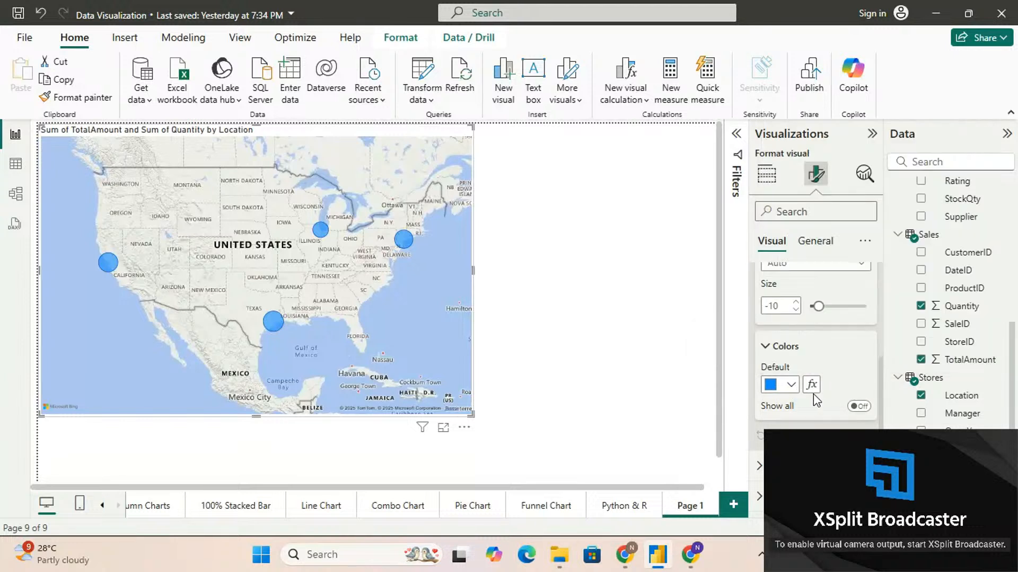
pyautogui.click(855, 407)
pyautogui.scroll(-2, 856, 413)
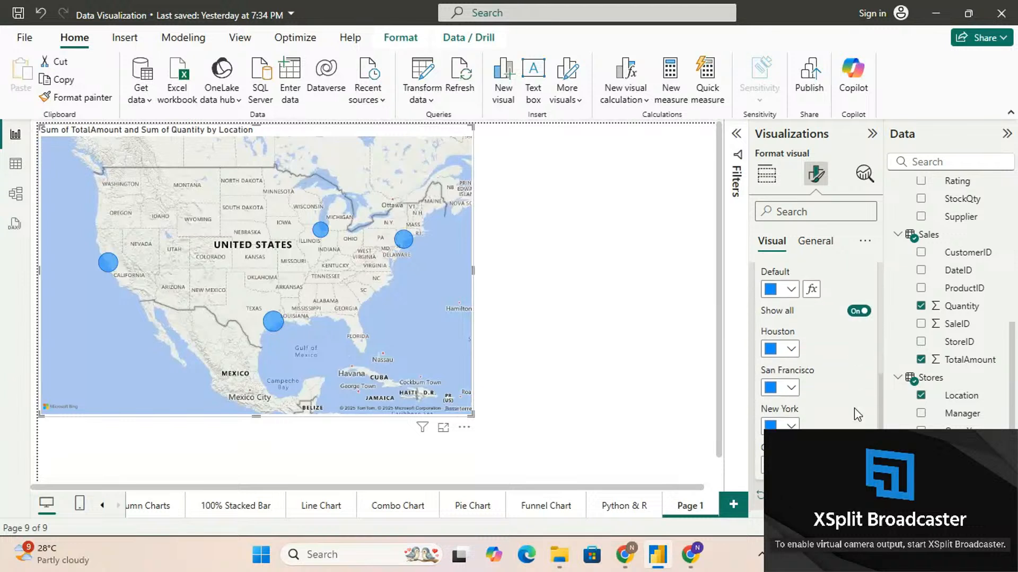
pyautogui.scroll(-1, 857, 413)
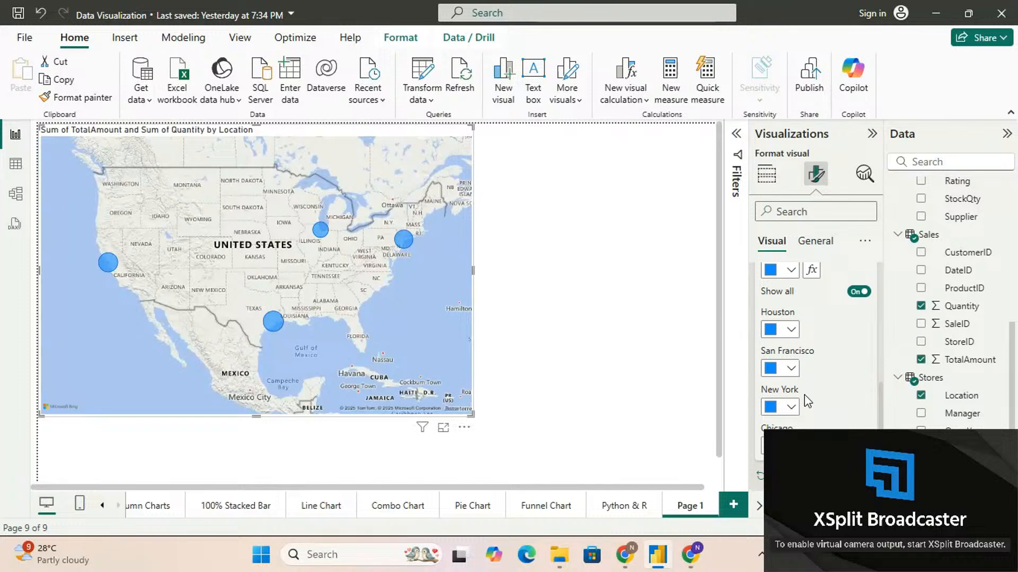
pyautogui.scroll(-1, 804, 395)
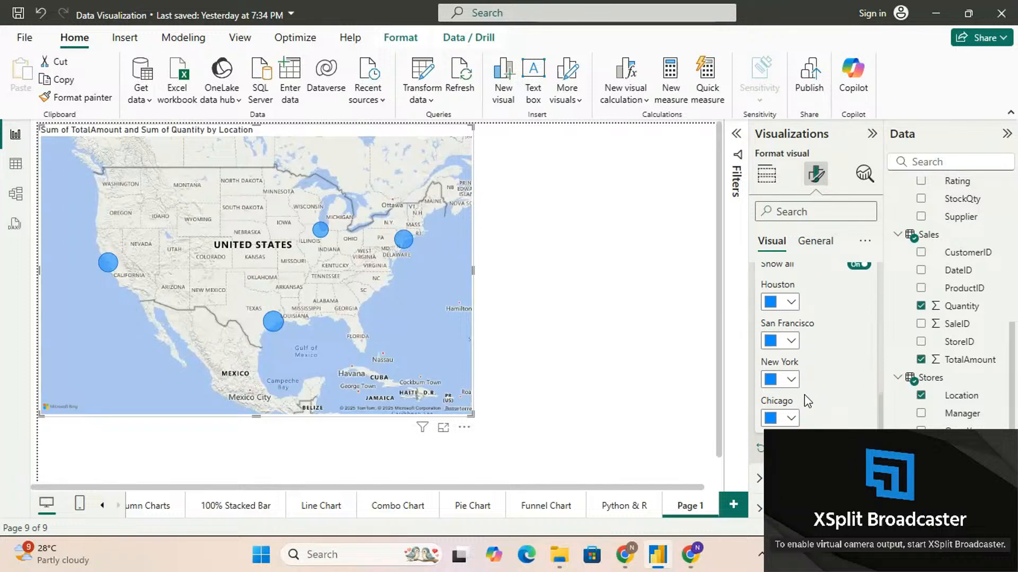
# View the color choices for the Houston bubble without picking one and collapse the Bubbles settings
pyautogui.click(792, 303)
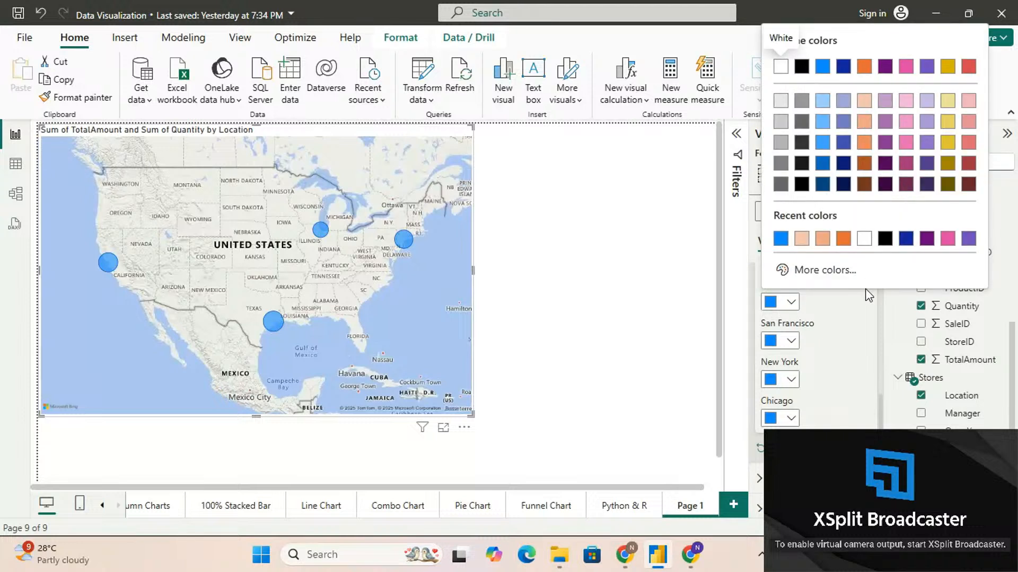
pyautogui.click(833, 353)
pyautogui.scroll(5, 834, 353)
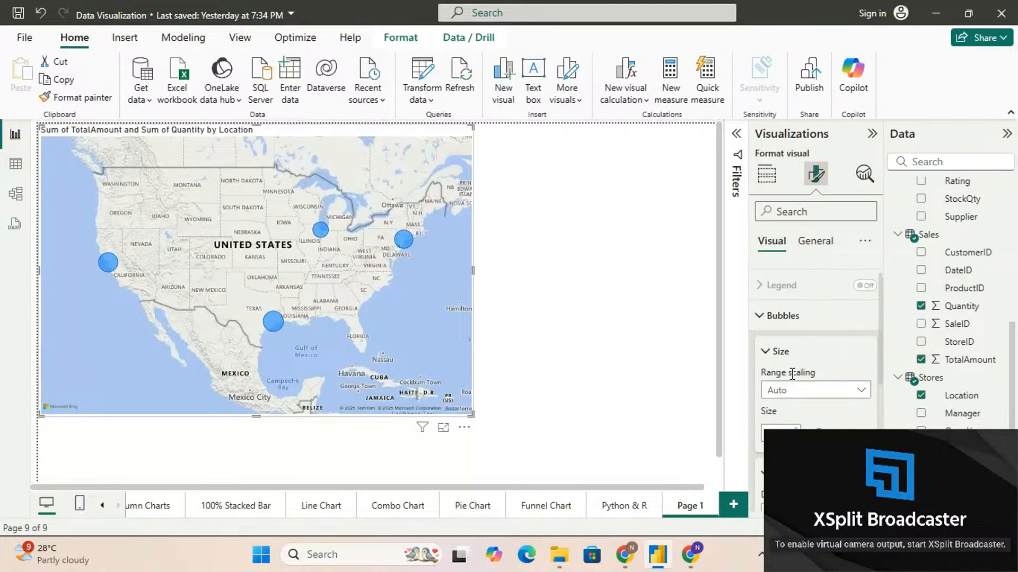
pyautogui.click(763, 315)
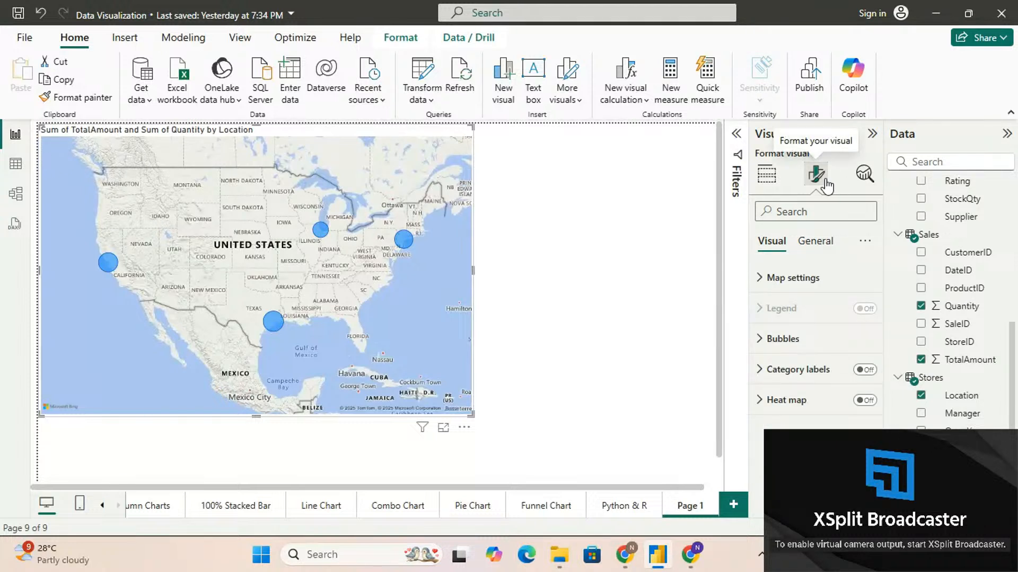
# Try the Aerial, Dark, Light and Grayscale map styles in turn and set the style back to Road
pyautogui.click(761, 278)
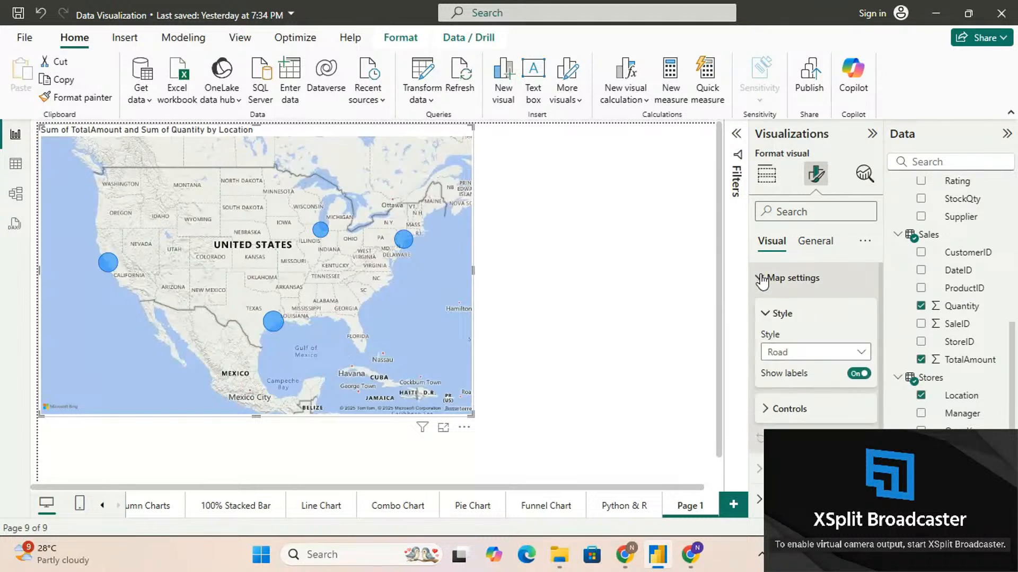
pyautogui.click(824, 353)
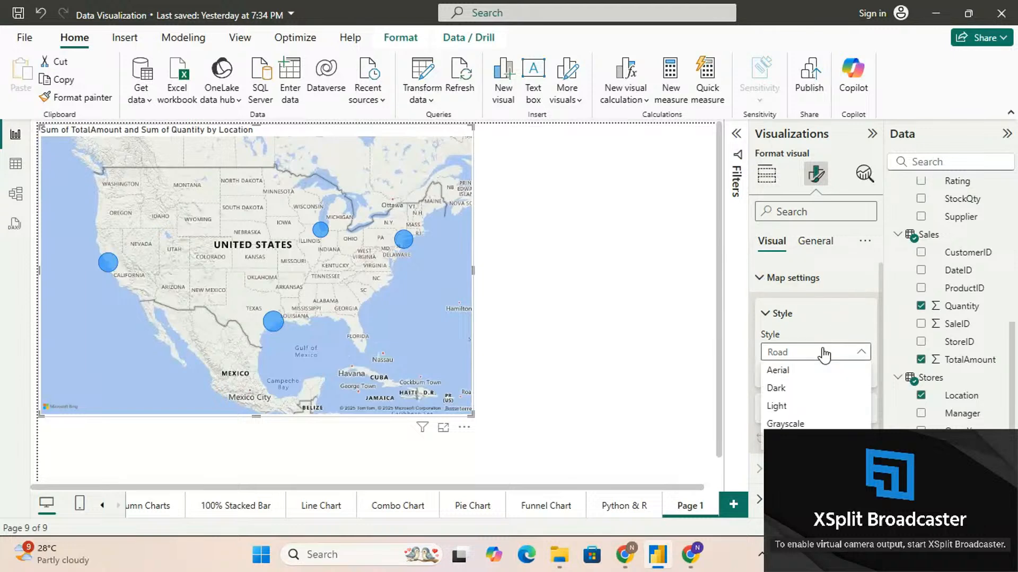
pyautogui.click(821, 371)
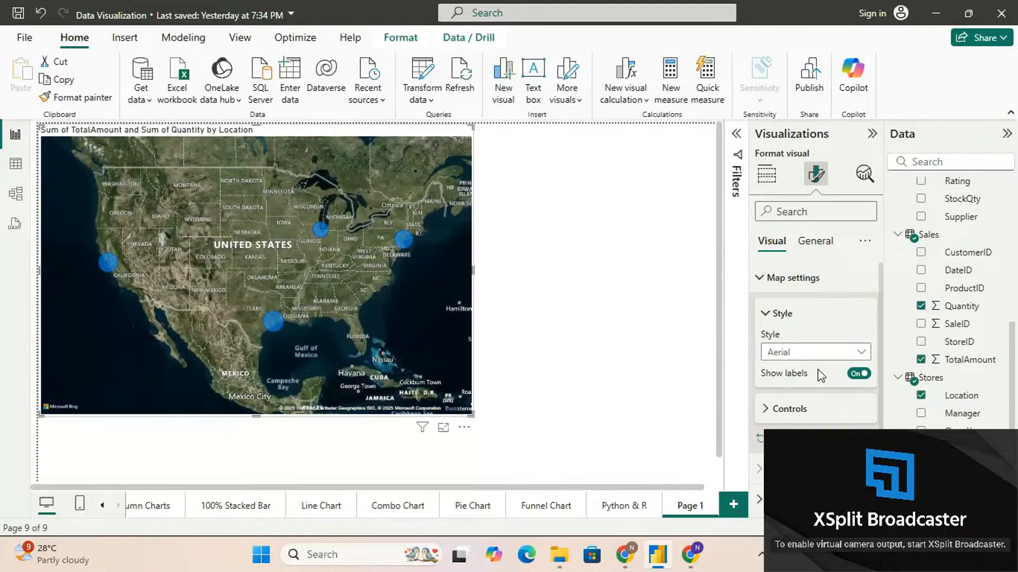
pyautogui.click(793, 352)
pyautogui.click(793, 388)
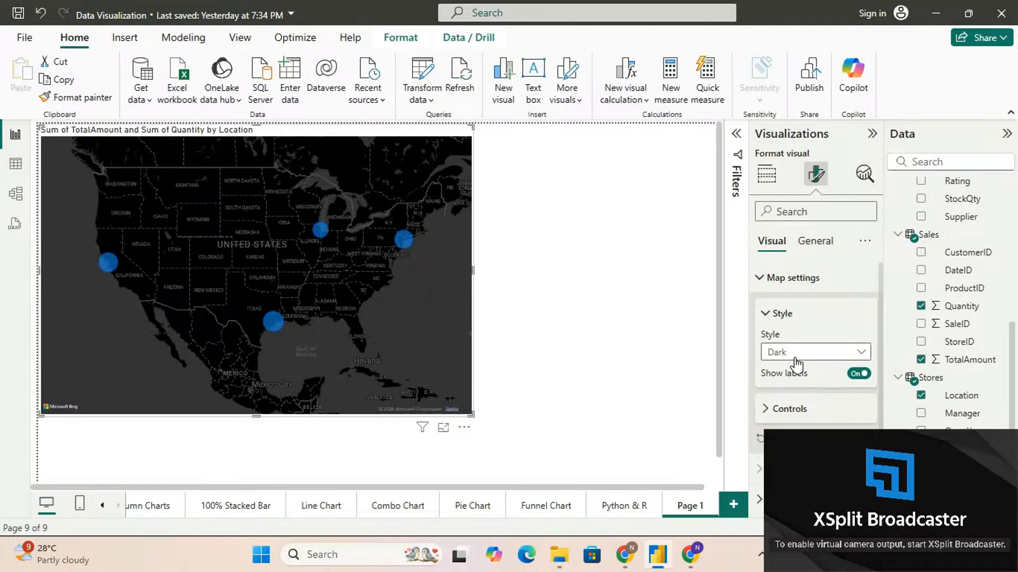
pyautogui.click(795, 358)
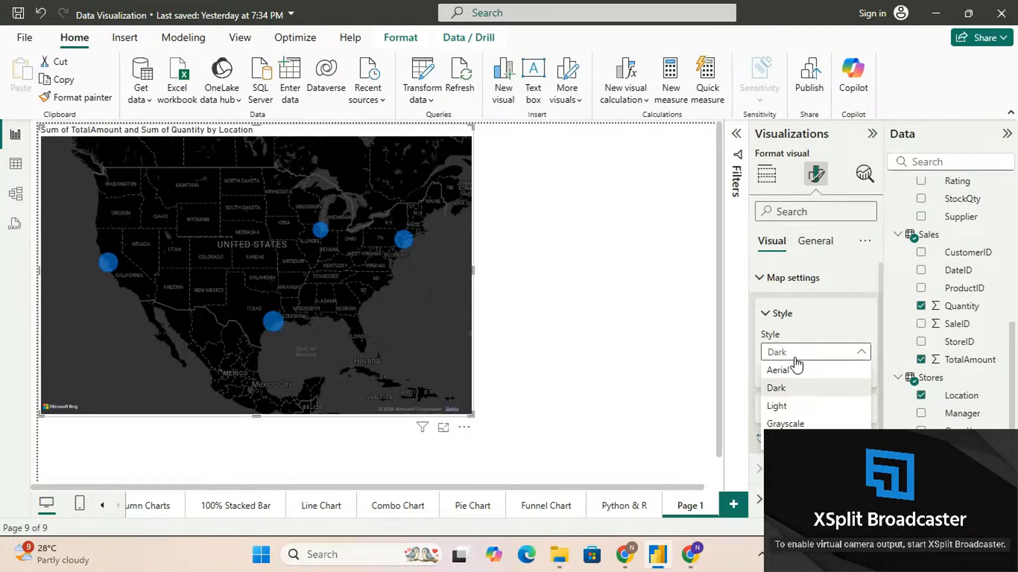
pyautogui.click(794, 407)
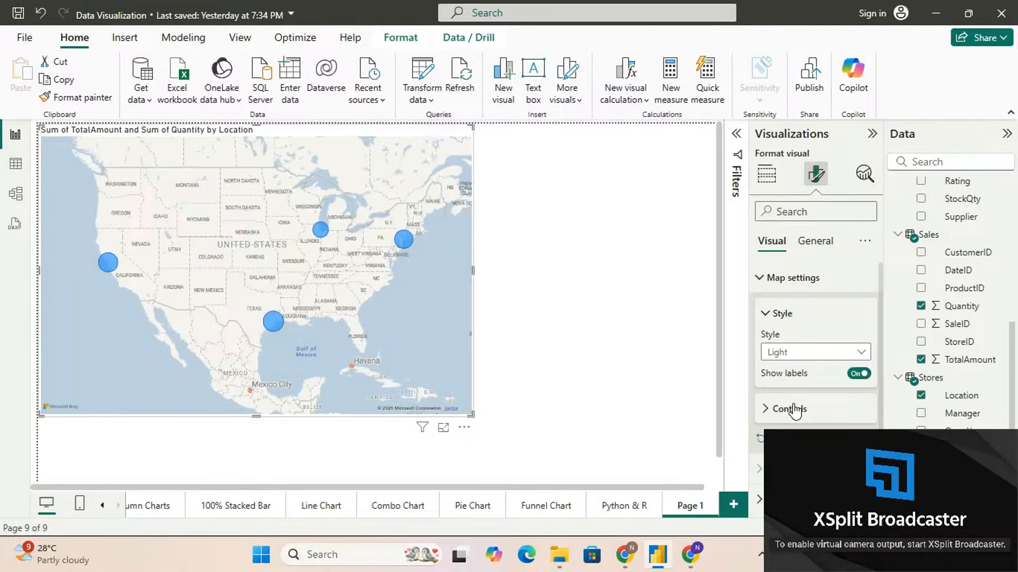
pyautogui.click(795, 355)
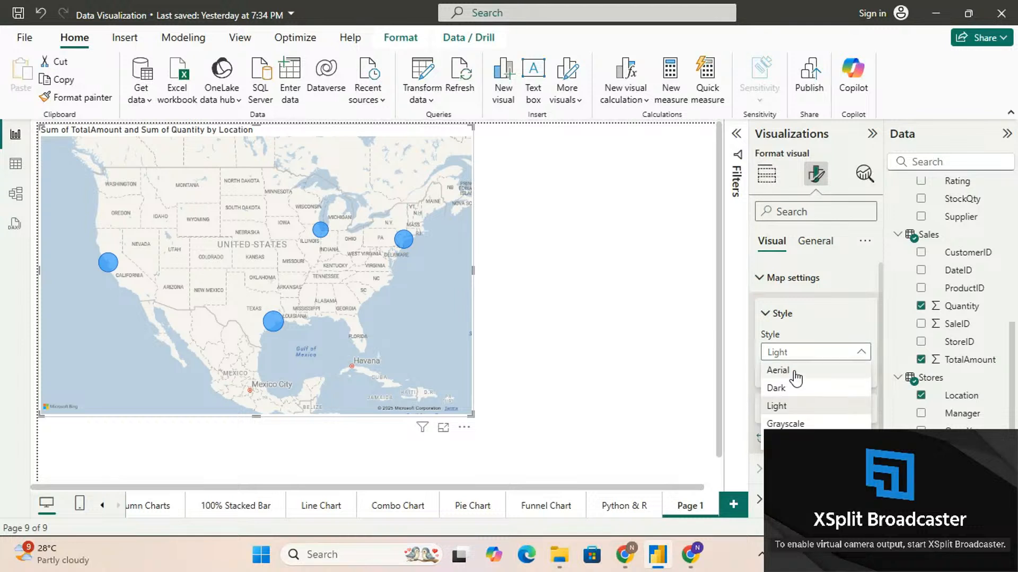
pyautogui.click(788, 424)
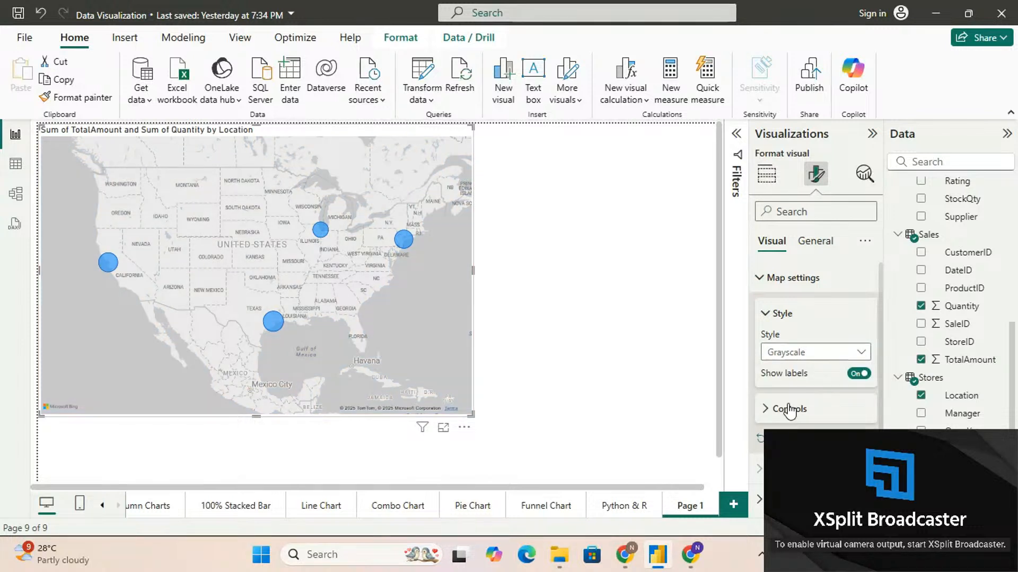
pyautogui.click(795, 353)
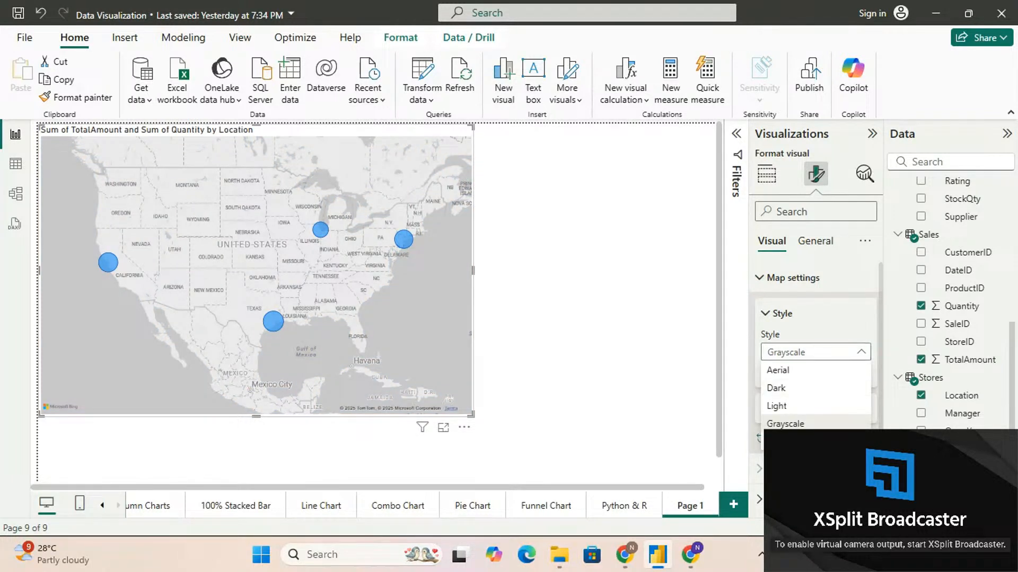
pyautogui.click(781, 441)
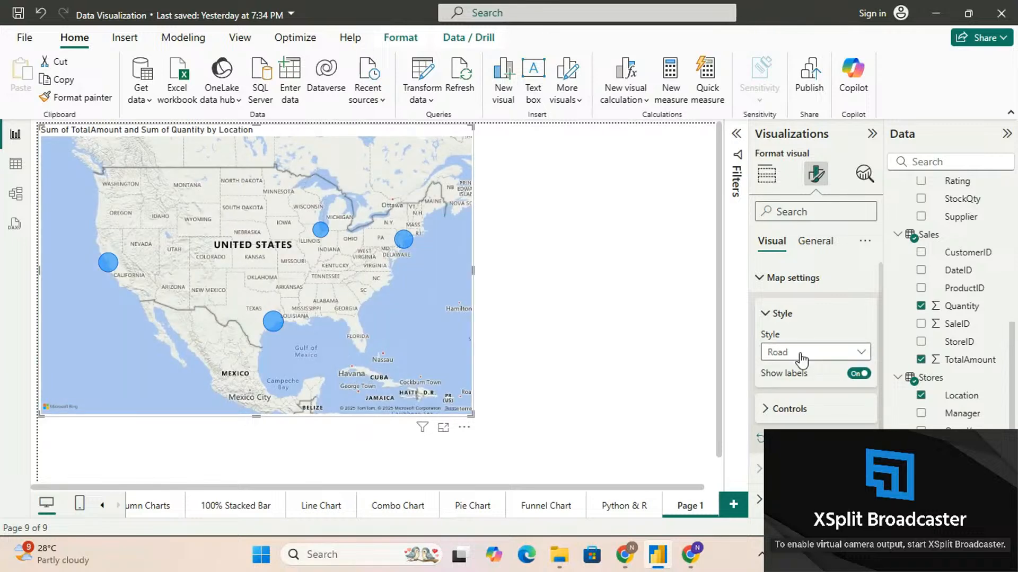
# Try the Road map without its labels by switching Show labels off, and switch it back on
pyautogui.scroll(-1, 801, 356)
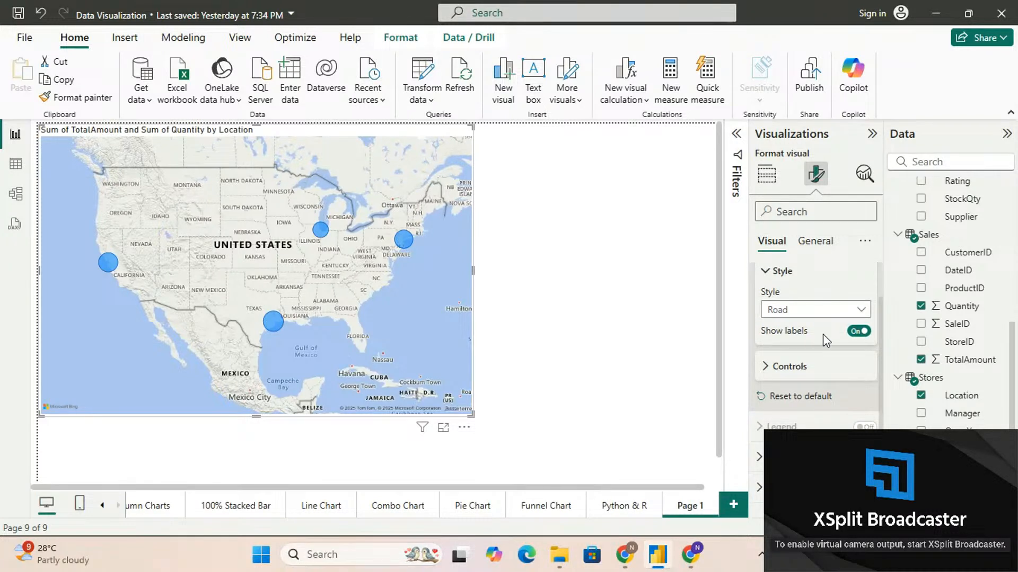
pyautogui.click(858, 331)
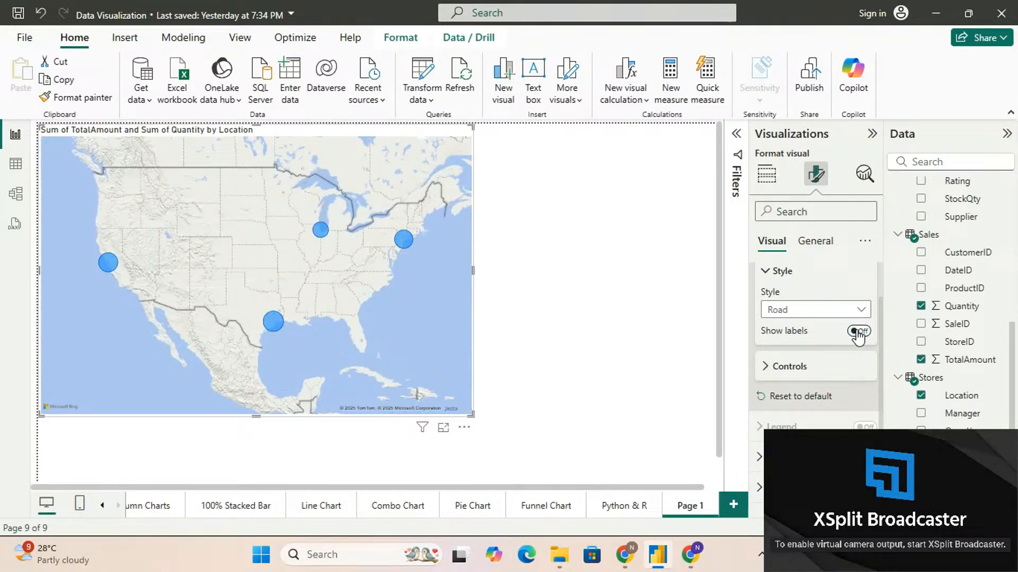
pyautogui.click(858, 332)
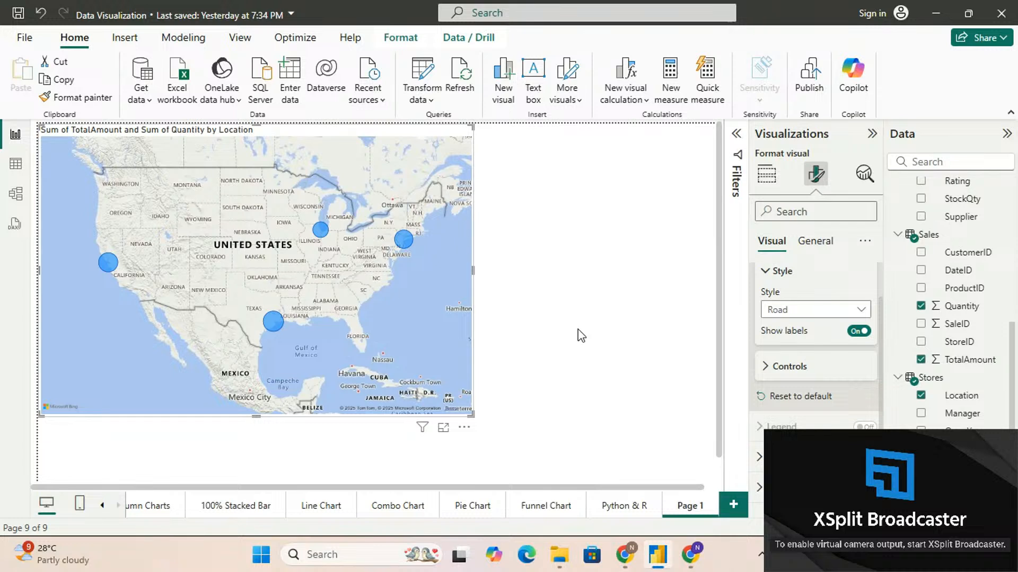
# Turn on the zoom buttons in the map's Controls settings and try them by zooming the map in and out
pyautogui.click(764, 367)
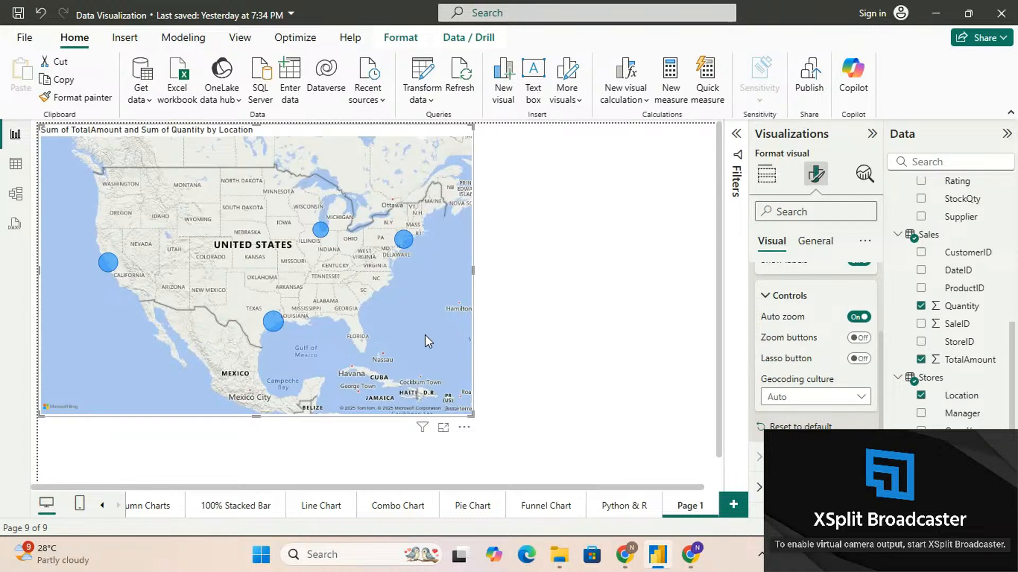
pyautogui.click(858, 338)
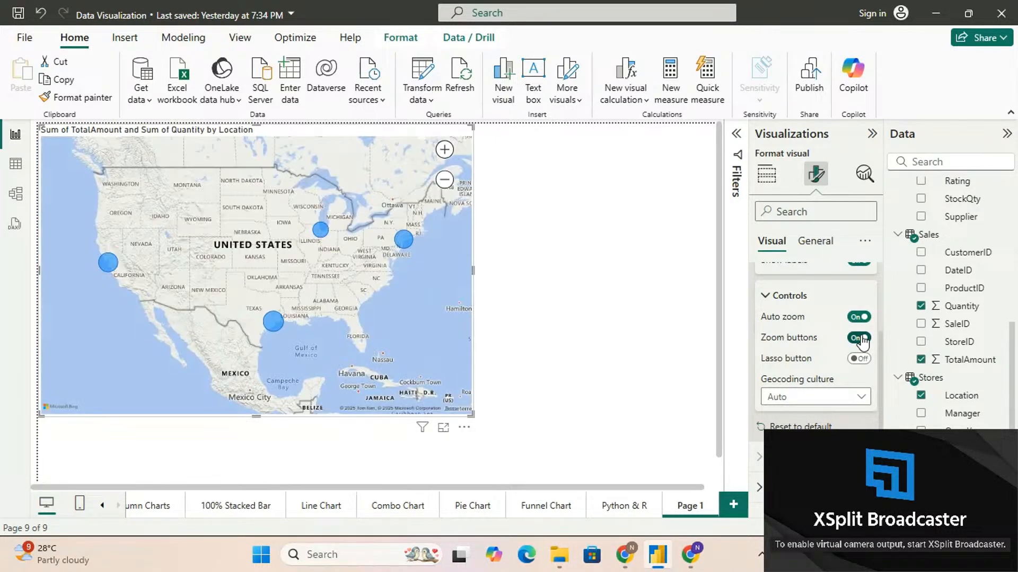
pyautogui.click(444, 152)
pyautogui.click(444, 152)
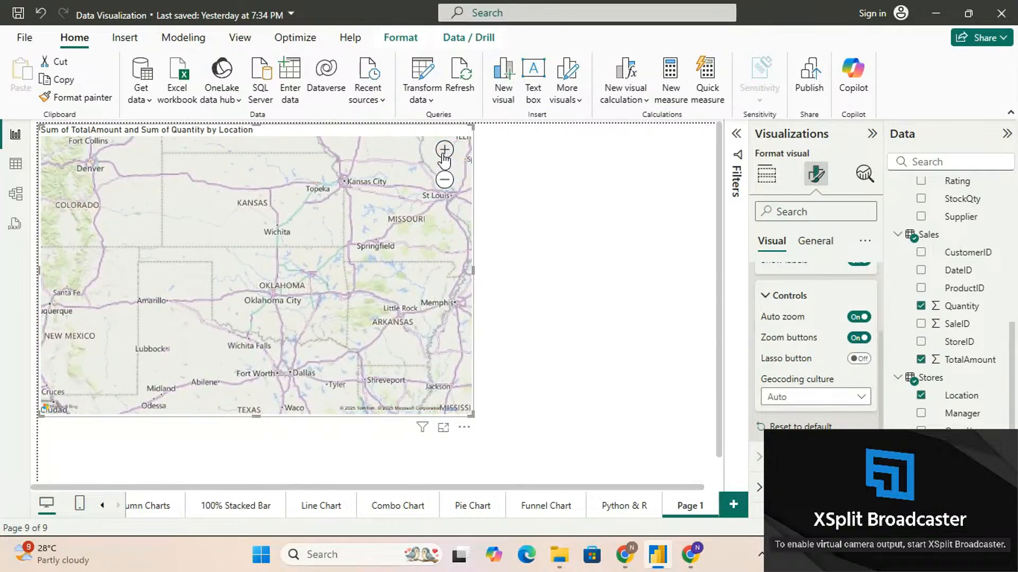
pyautogui.click(444, 158)
pyautogui.click(444, 184)
pyautogui.click(444, 180)
pyautogui.click(445, 180)
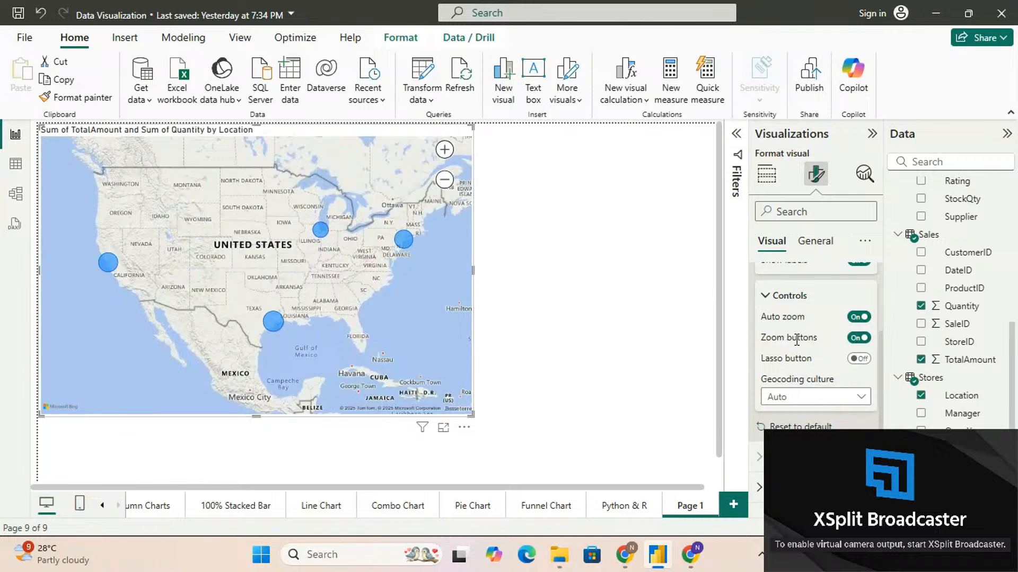
pyautogui.click(768, 300)
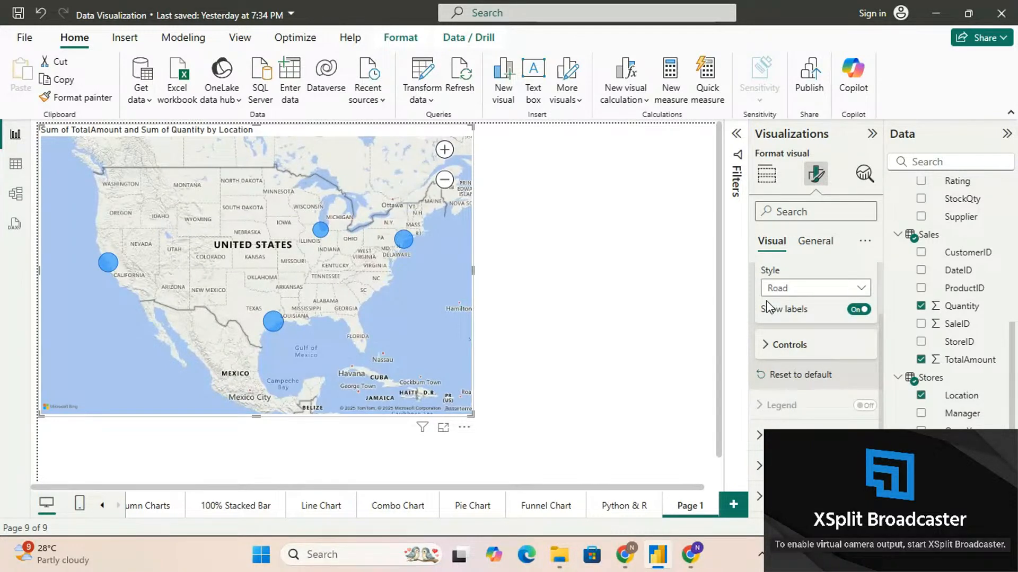
pyautogui.scroll(1, 767, 306)
pyautogui.click(762, 277)
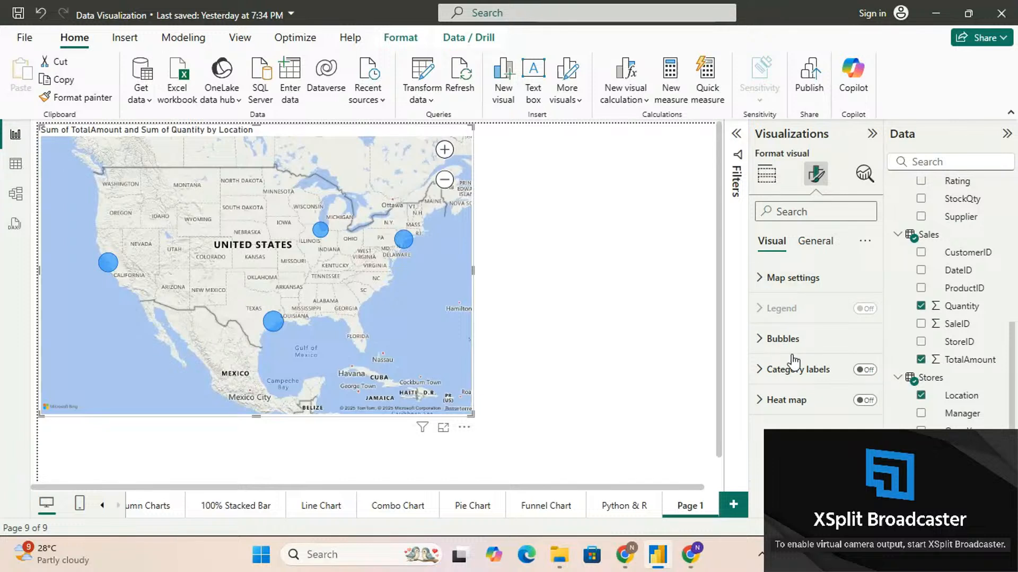
# Turn on category labels for the map, and try the heat map option before switching it back off
pyautogui.click(865, 370)
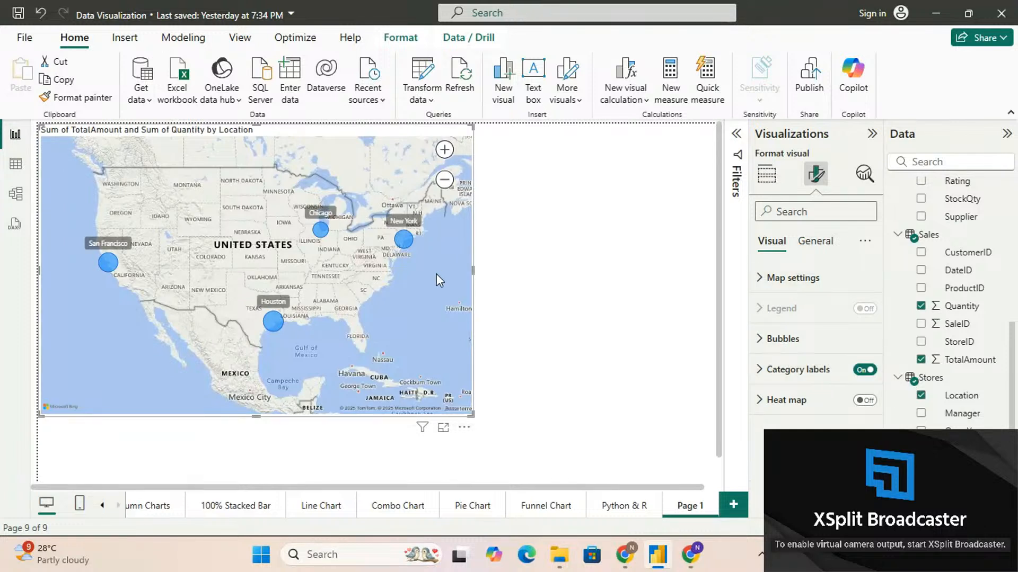
pyautogui.click(864, 402)
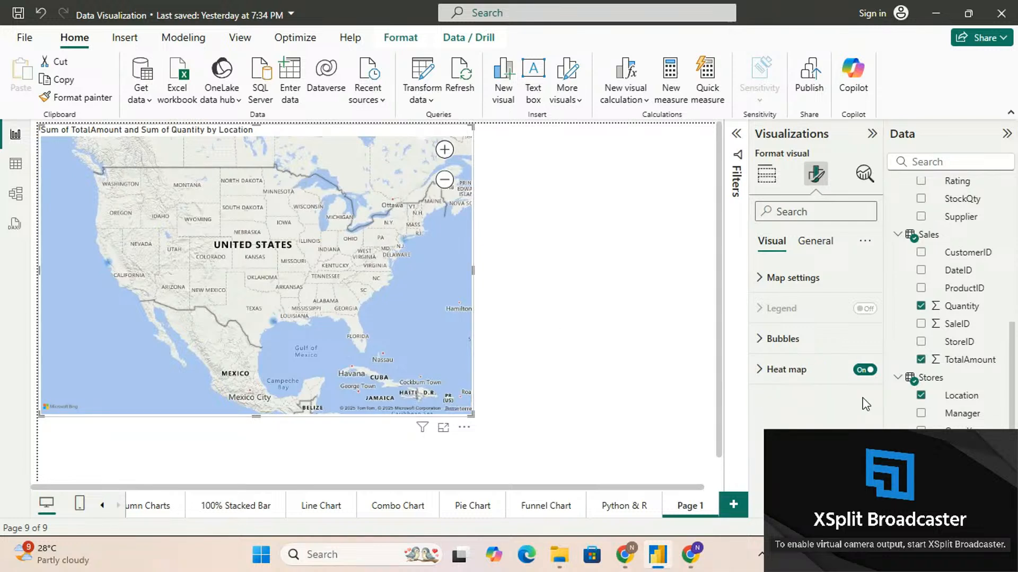
pyautogui.click(864, 370)
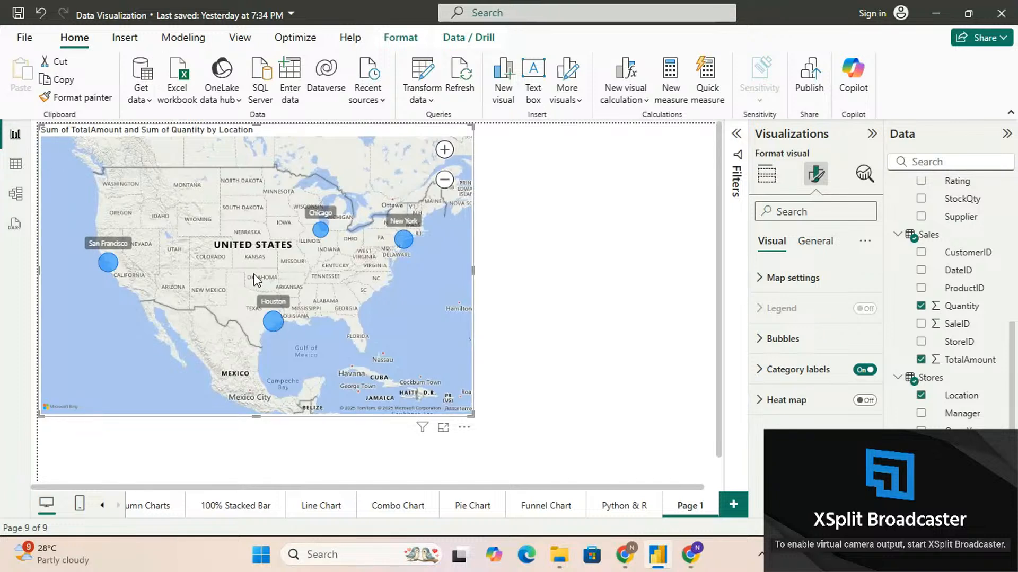
# Try converting the map to a Filled map, moving Location from the legend to the Location field
pyautogui.click(768, 180)
pyautogui.scroll(-1, 836, 422)
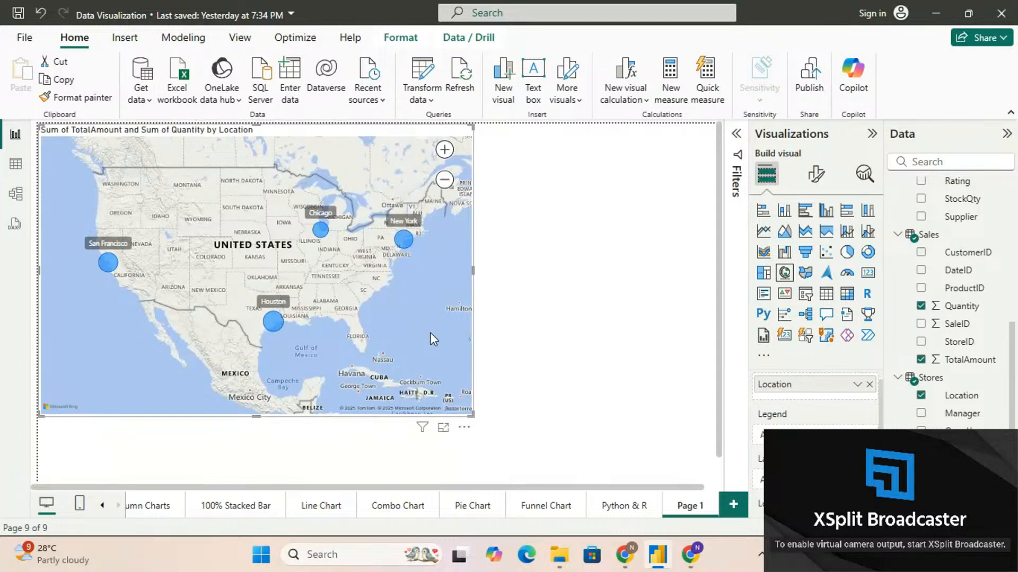
pyautogui.scroll(2, 430, 332)
pyautogui.scroll(-1, 430, 332)
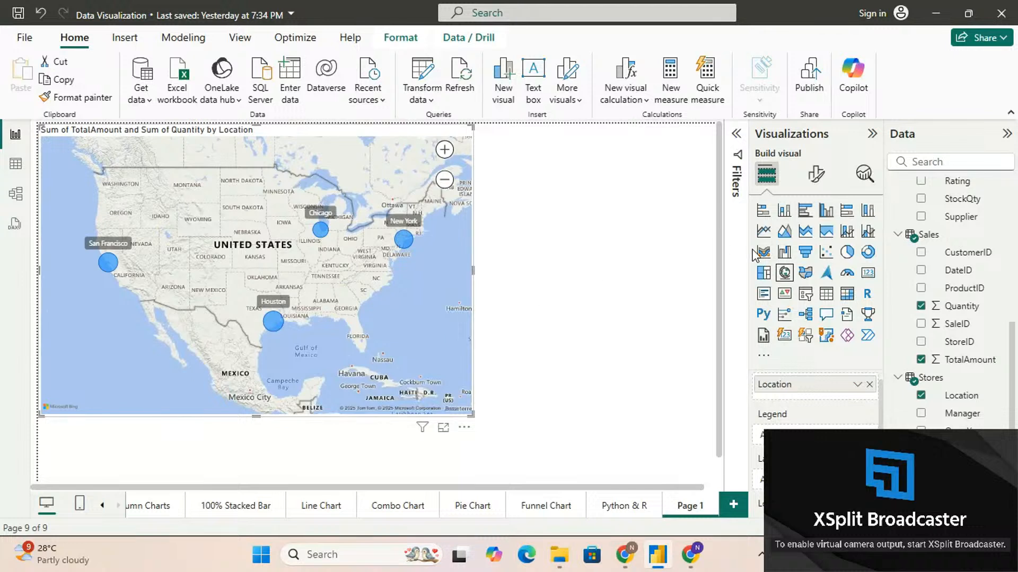
pyautogui.click(806, 274)
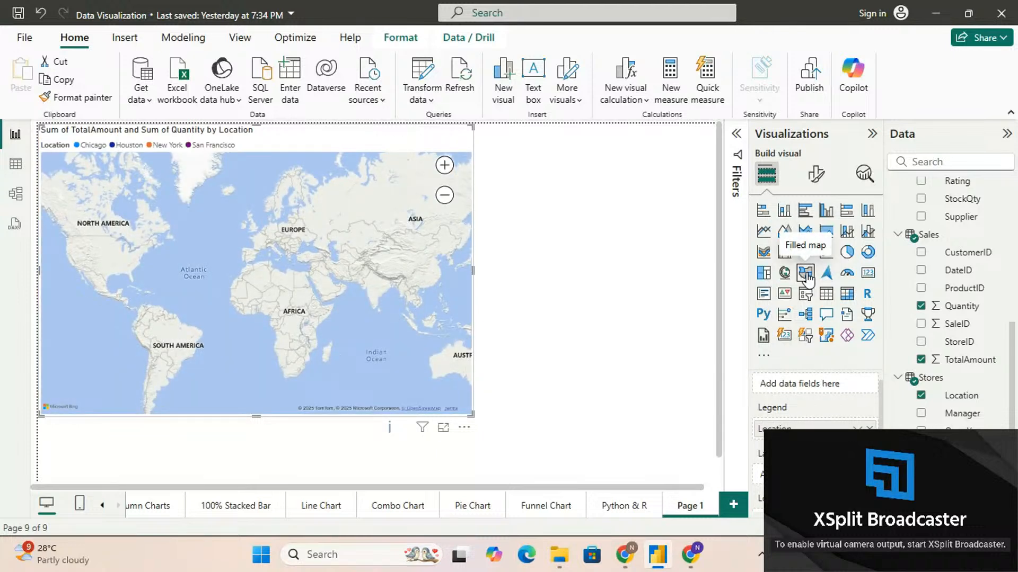
pyautogui.moveTo(779, 428); pyautogui.dragTo(660, 424)
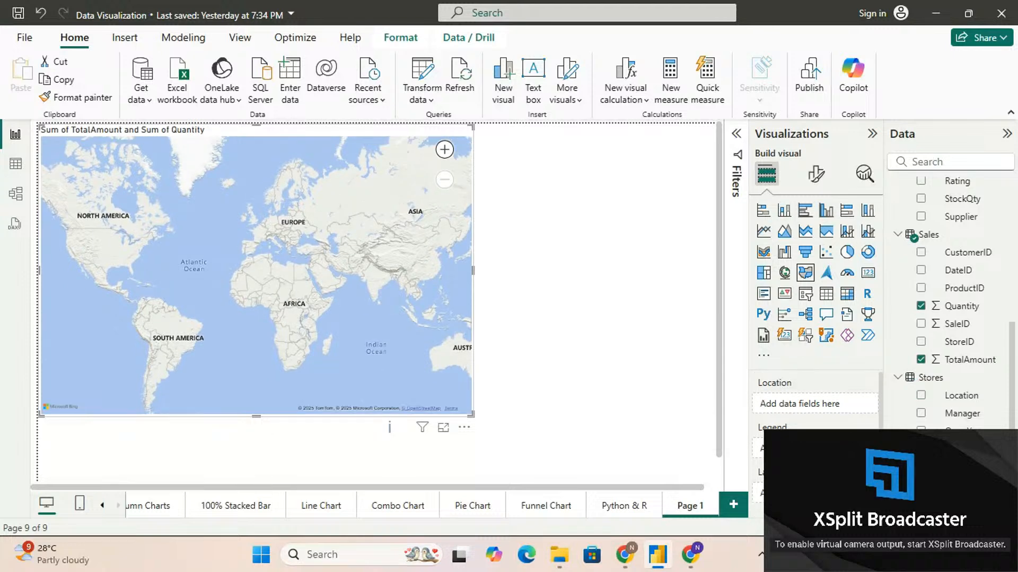
pyautogui.moveTo(959, 395); pyautogui.dragTo(836, 409)
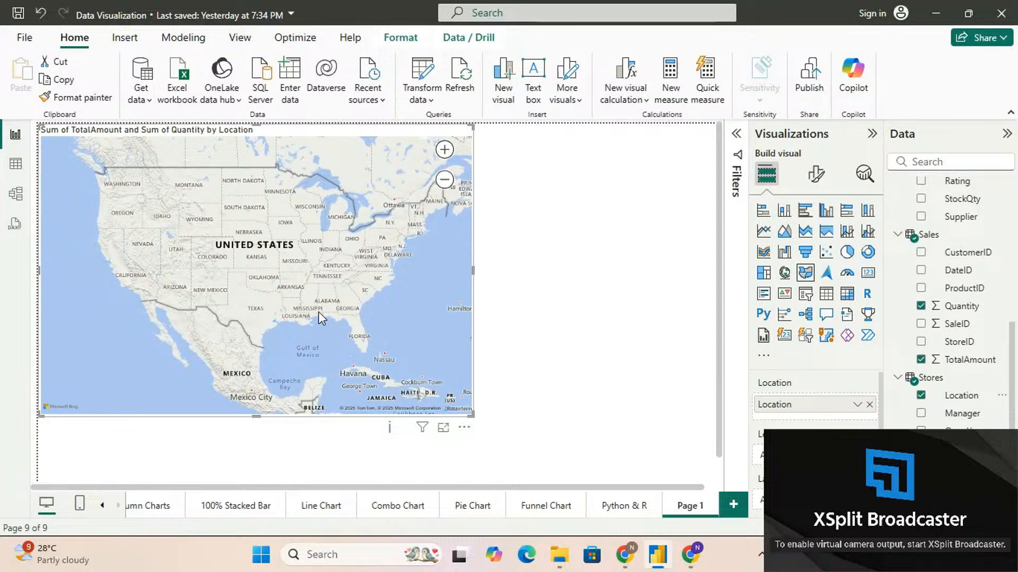
# Zoom in on Houston in the filled map and examine its shaded area
pyautogui.click(444, 150)
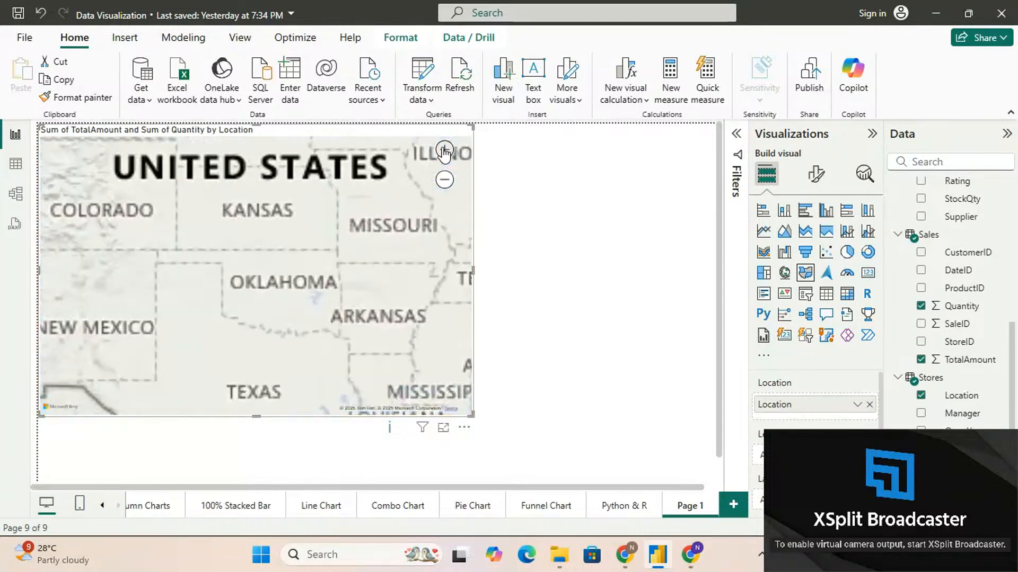
pyautogui.moveTo(226, 343); pyautogui.dragTo(315, 150)
pyautogui.click(445, 150)
pyautogui.click(444, 150)
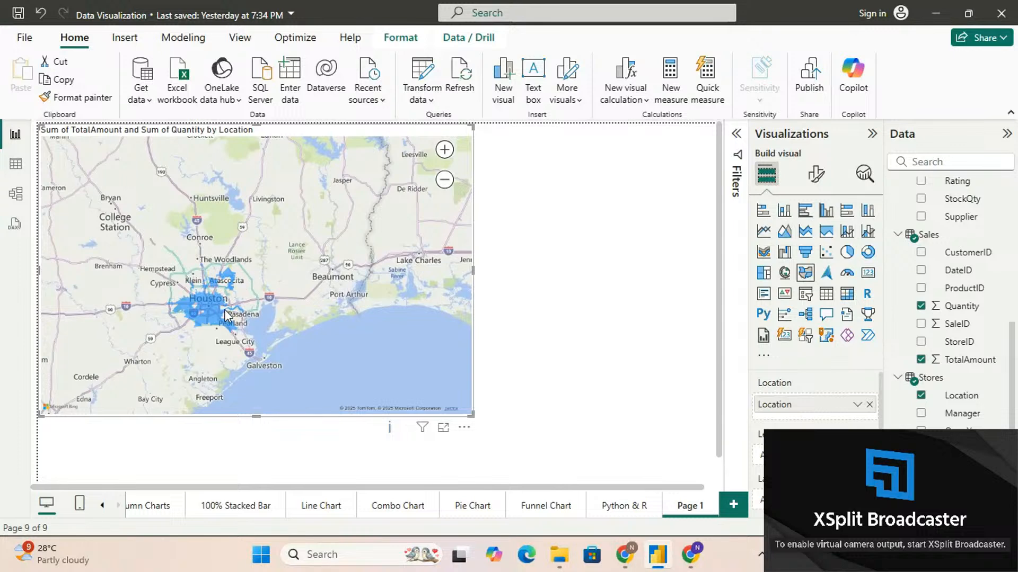
pyautogui.click(445, 150)
pyautogui.moveTo(280, 263); pyautogui.dragTo(305, 244)
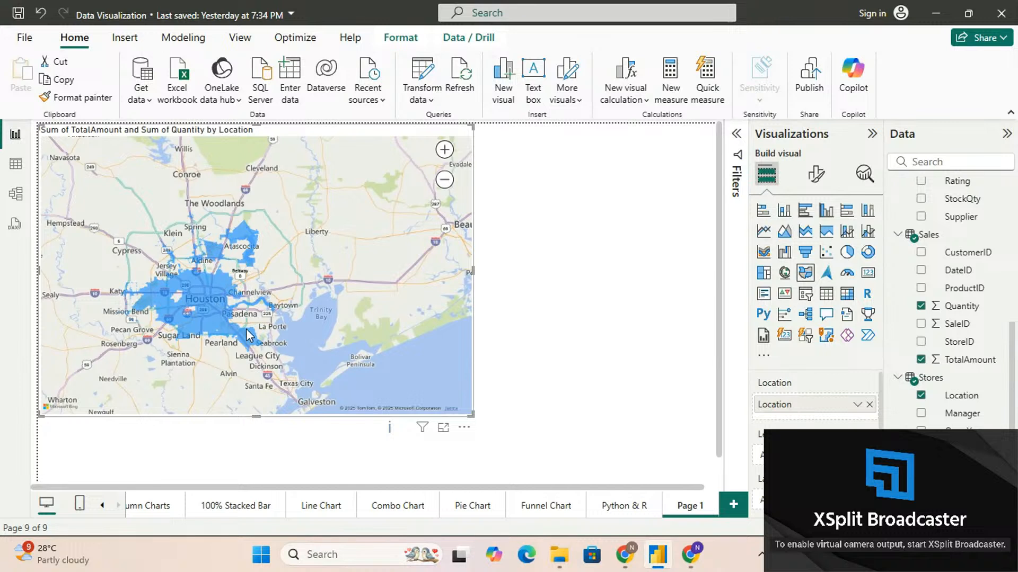
# Move across the filled map to San Francisco and examine its shaded area up close
pyautogui.click(444, 179)
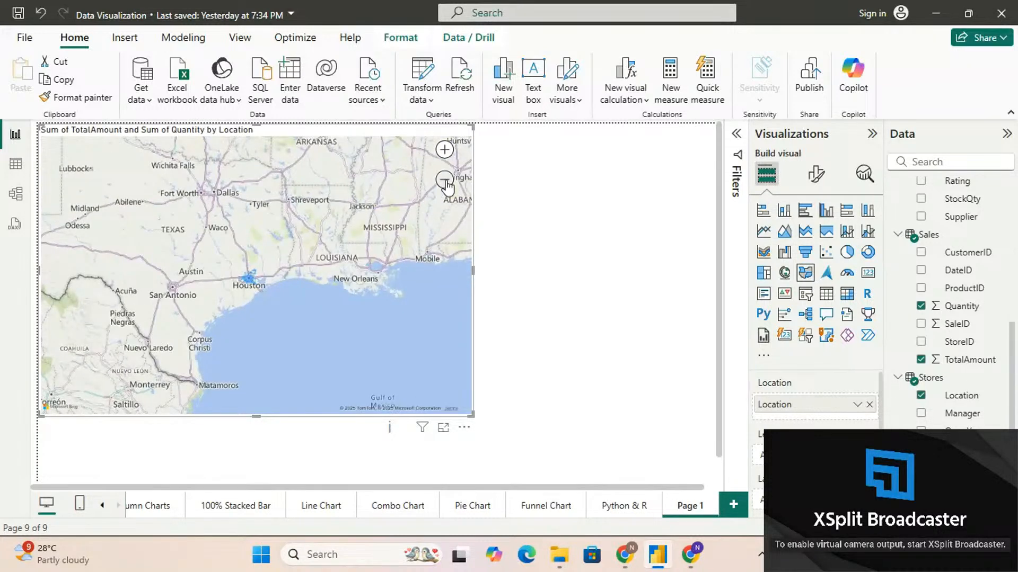
pyautogui.click(445, 181)
pyautogui.moveTo(78, 238); pyautogui.dragTo(231, 294)
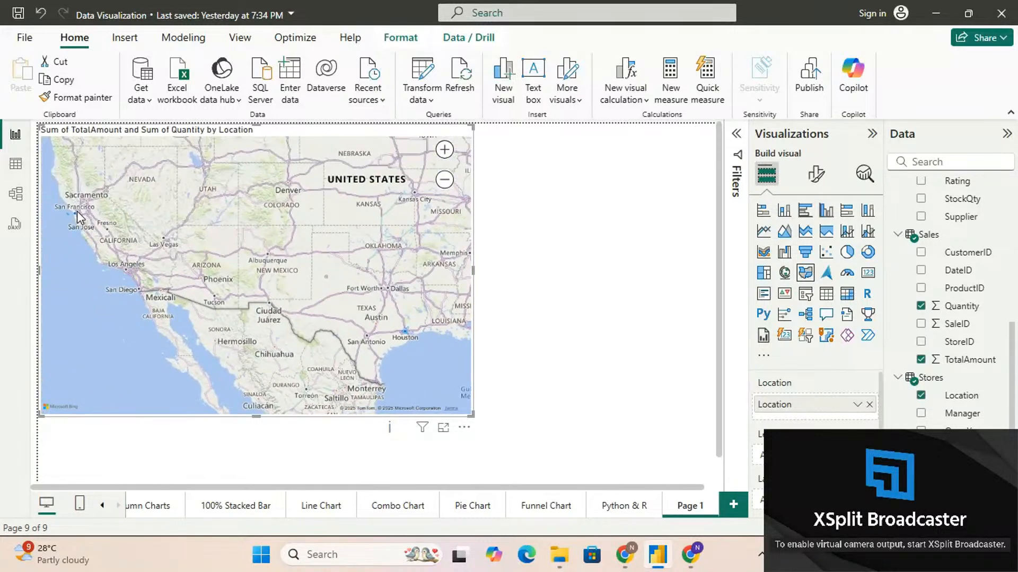
pyautogui.click(444, 151)
pyautogui.moveTo(70, 160); pyautogui.dragTo(346, 242)
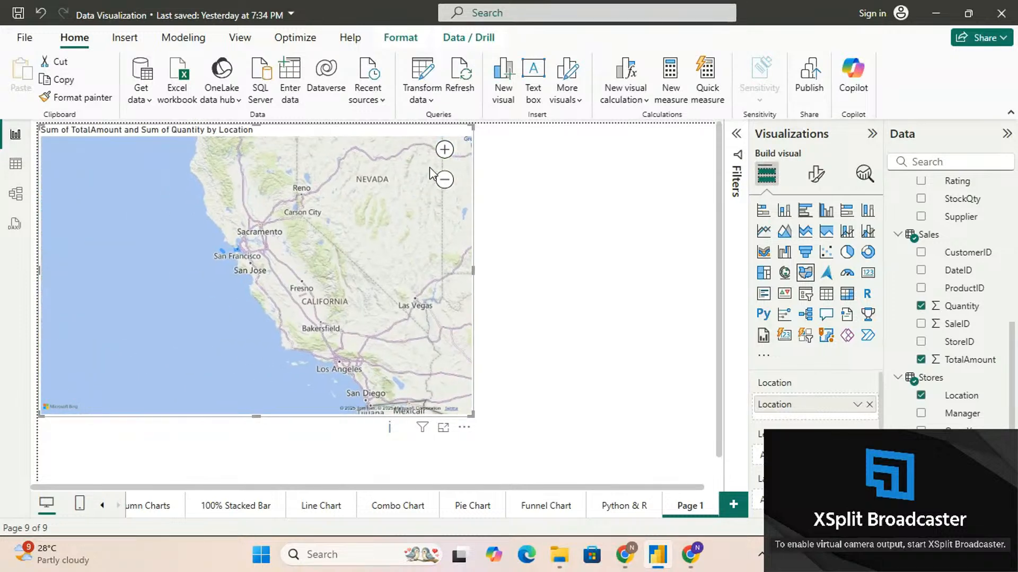
pyautogui.click(445, 151)
pyautogui.click(445, 152)
pyautogui.moveTo(155, 184); pyautogui.dragTo(181, 231)
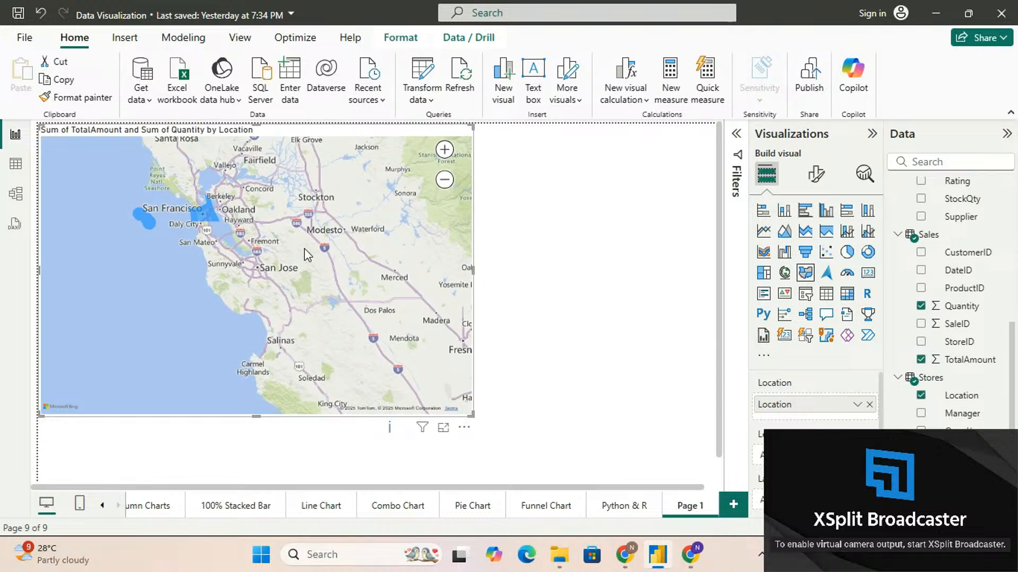
# Return the filled map's view to the whole United States
pyautogui.click(444, 180)
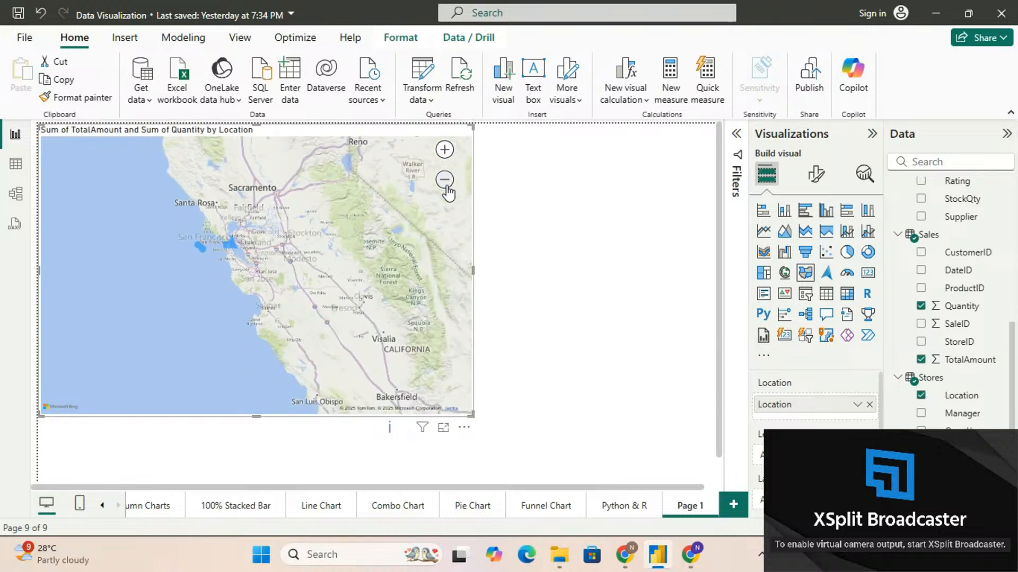
pyautogui.click(445, 180)
pyautogui.click(445, 181)
pyautogui.click(446, 183)
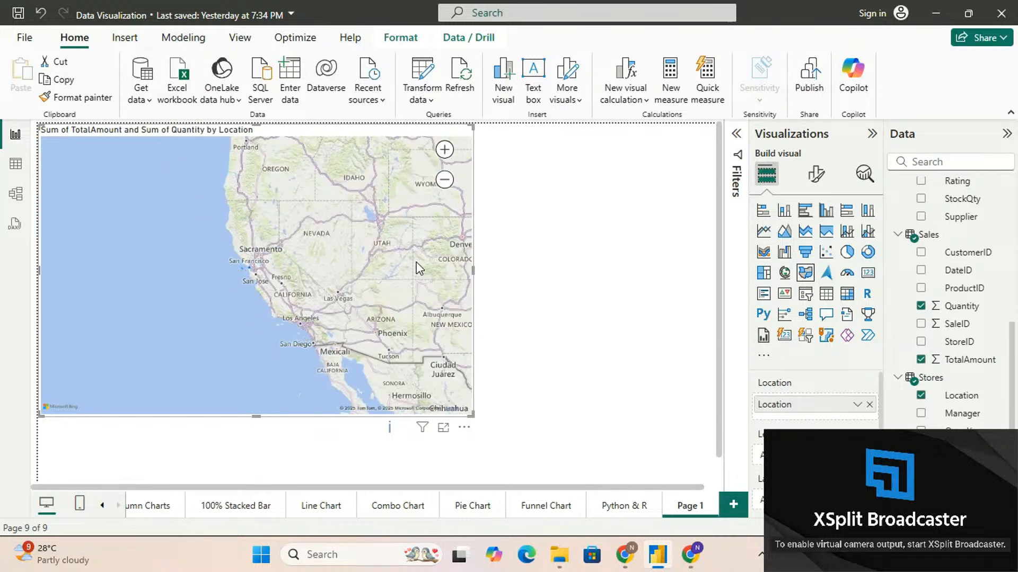
pyautogui.moveTo(418, 263); pyautogui.dragTo(214, 229)
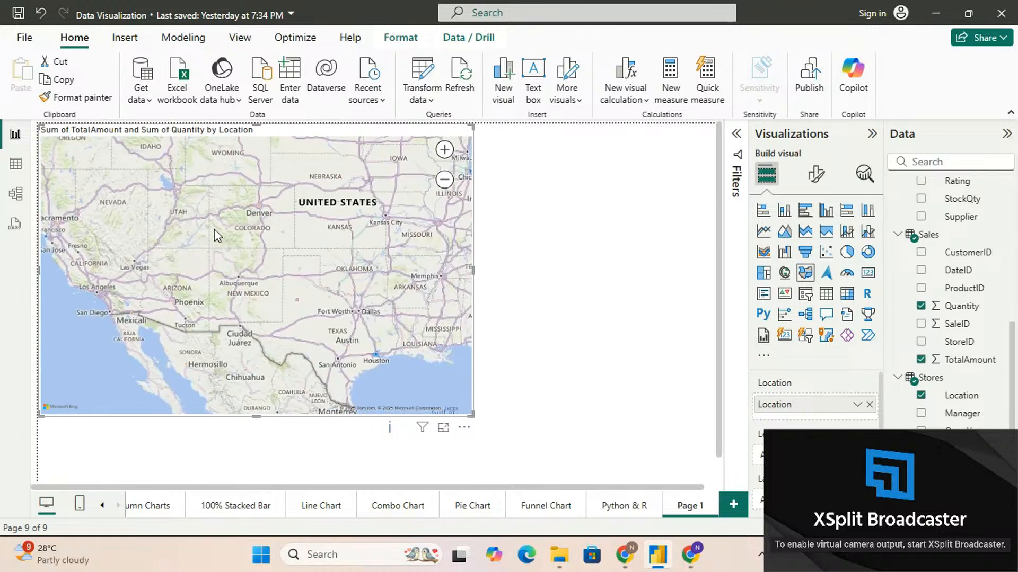
pyautogui.click(445, 155)
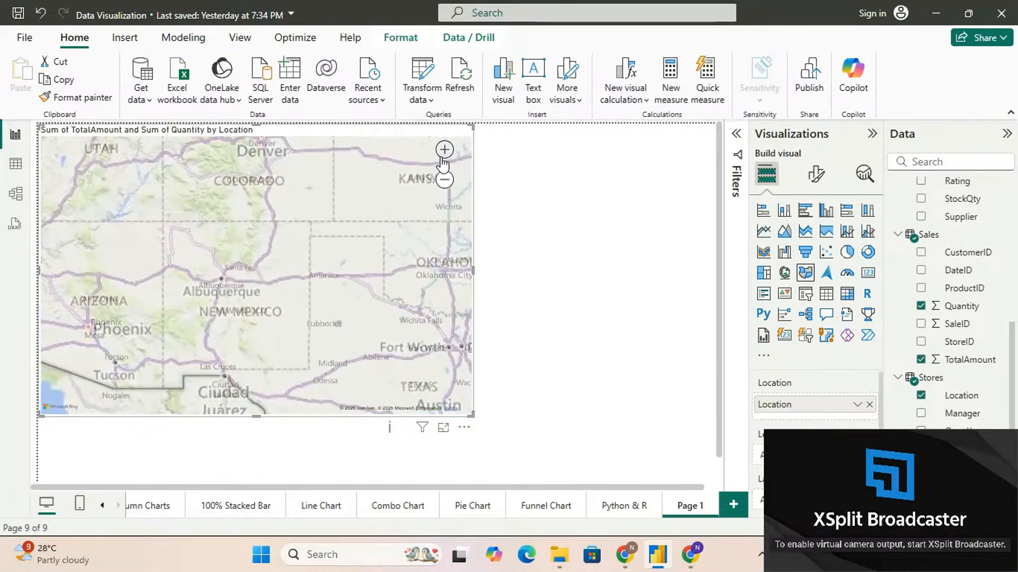
pyautogui.click(444, 181)
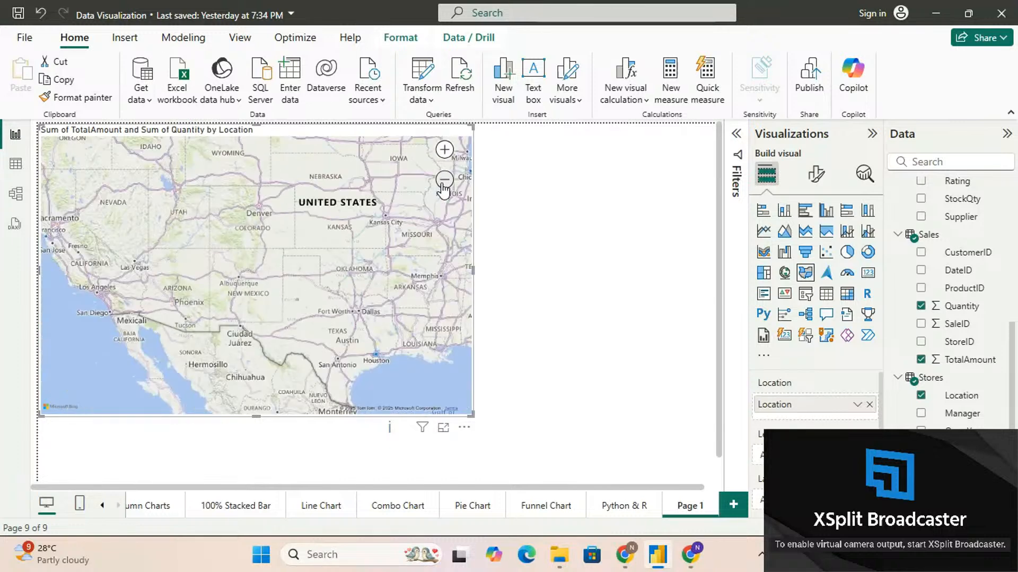
pyautogui.click(444, 180)
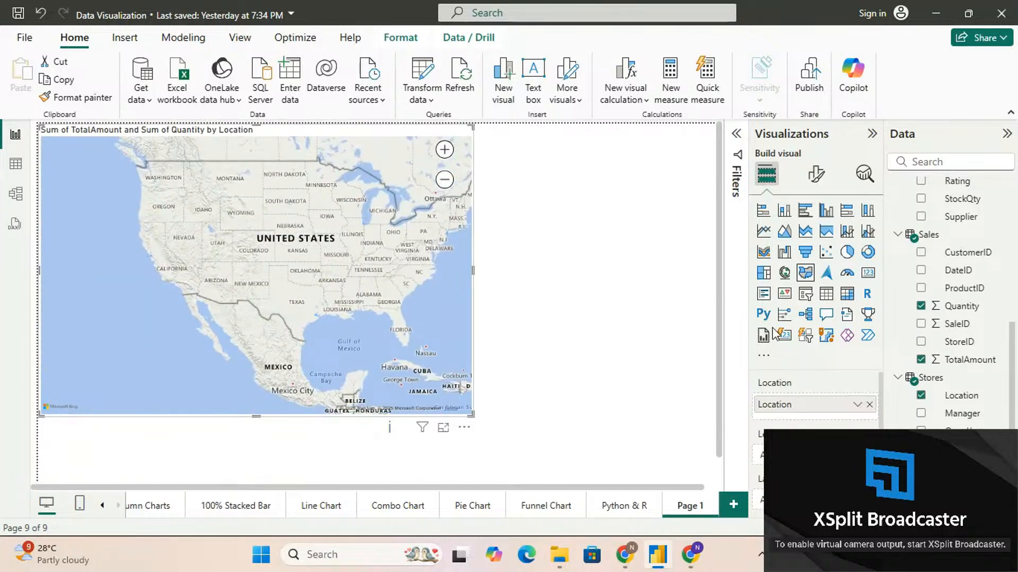
# Change the visual back to a Map with Location in its Location field, and shrink it to slightly under half the page width
pyautogui.click(784, 275)
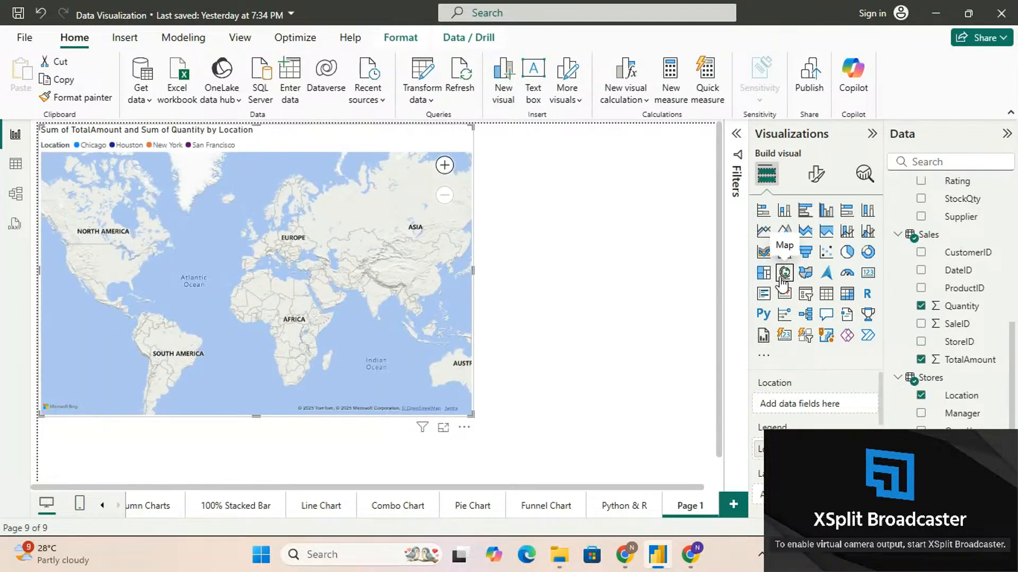
pyautogui.moveTo(959, 395); pyautogui.dragTo(807, 405)
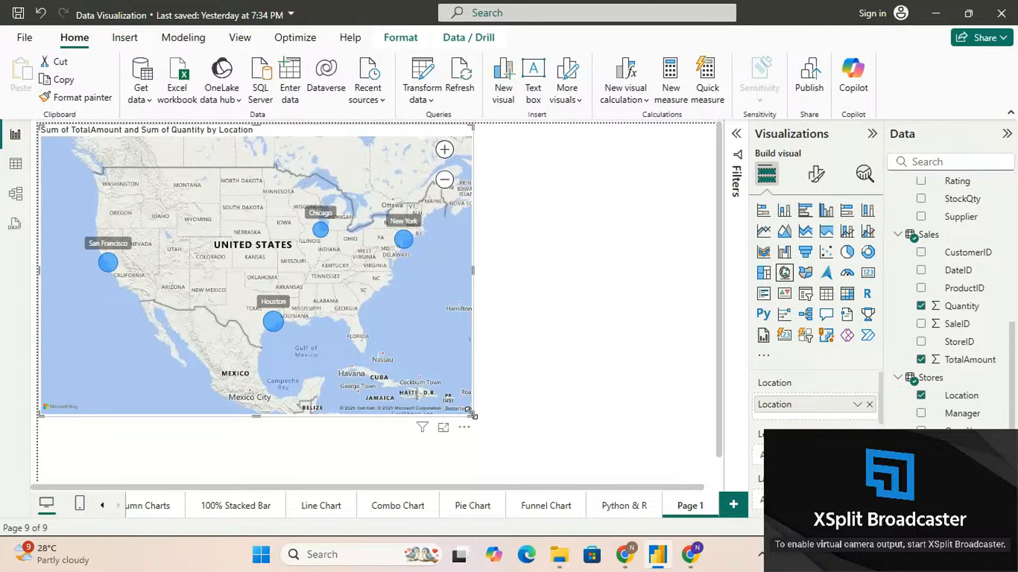
pyautogui.moveTo(474, 416); pyautogui.dragTo(348, 356)
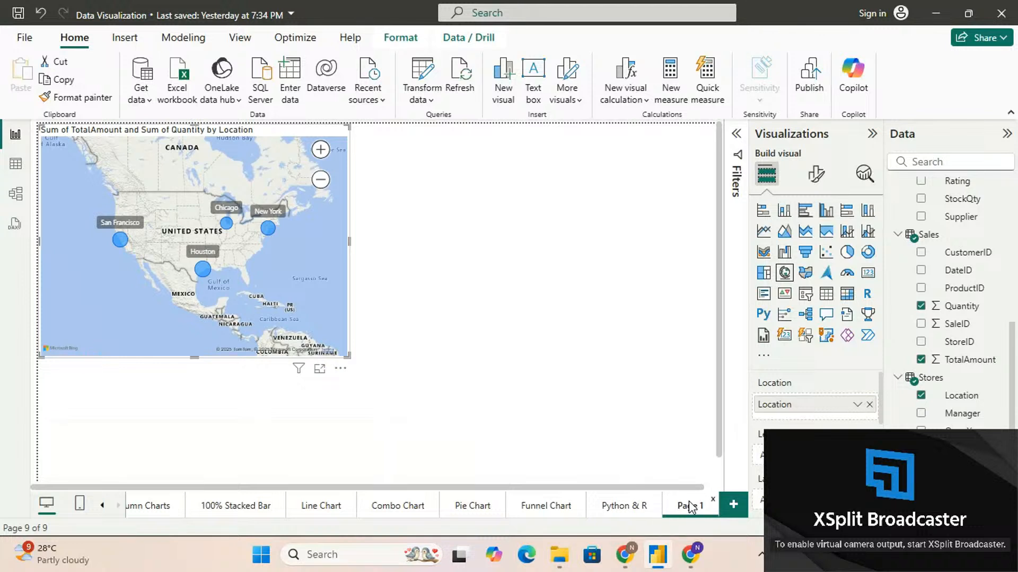
# Add an empty Treemap visual to the page below the map
pyautogui.click(586, 259)
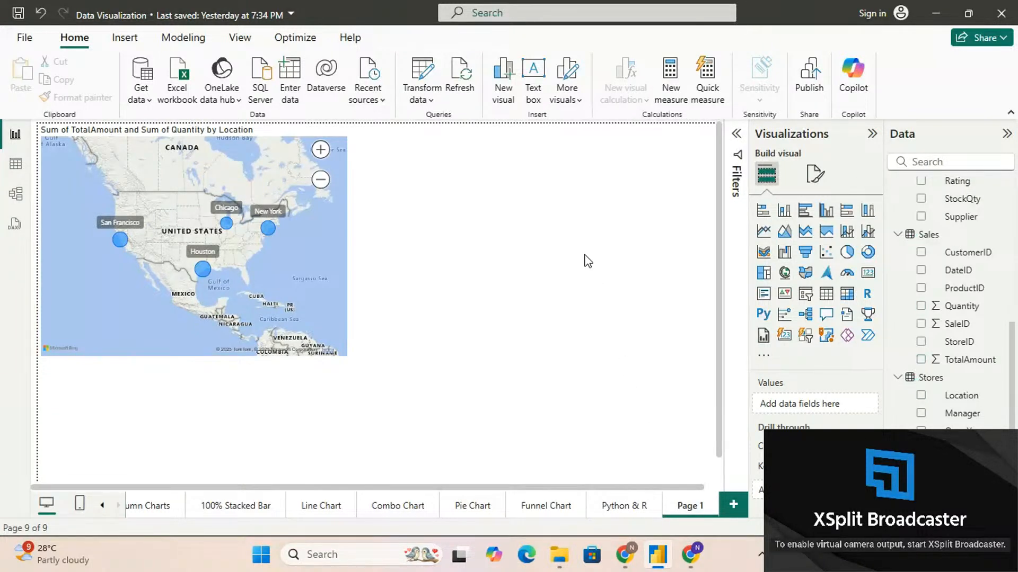
pyautogui.click(772, 279)
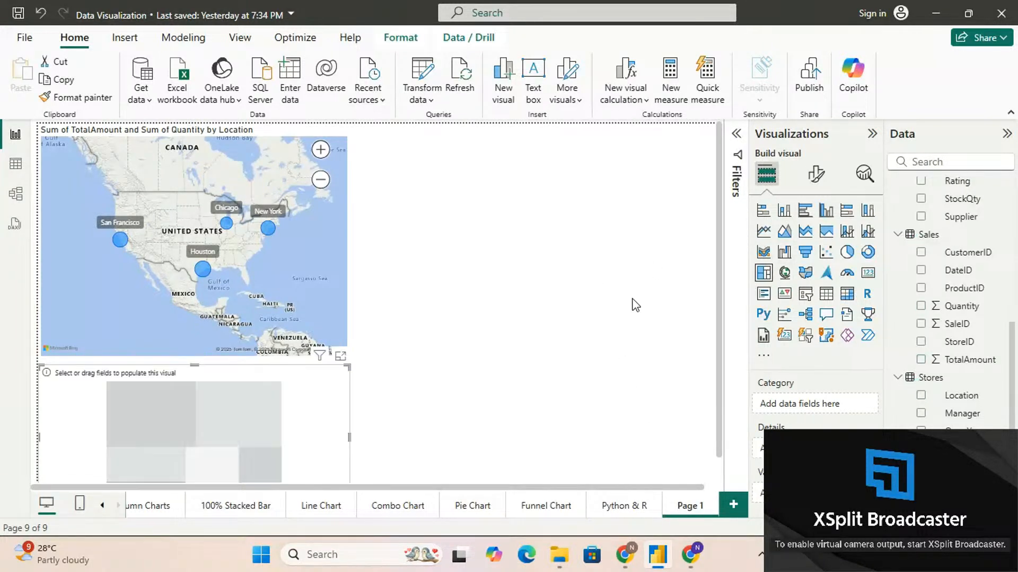
# Move the empty treemap beside the map at the page's upper edge and enlarge it to about the map's height
pyautogui.moveTo(328, 389); pyautogui.dragTo(627, 173)
pyautogui.scroll(1, 573, 347)
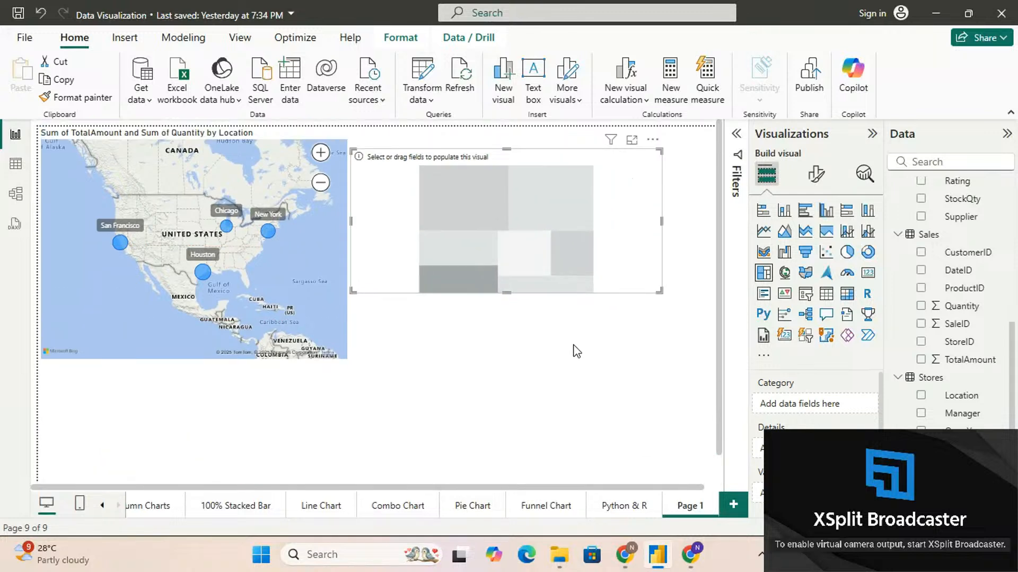
pyautogui.moveTo(537, 258); pyautogui.dragTo(538, 217)
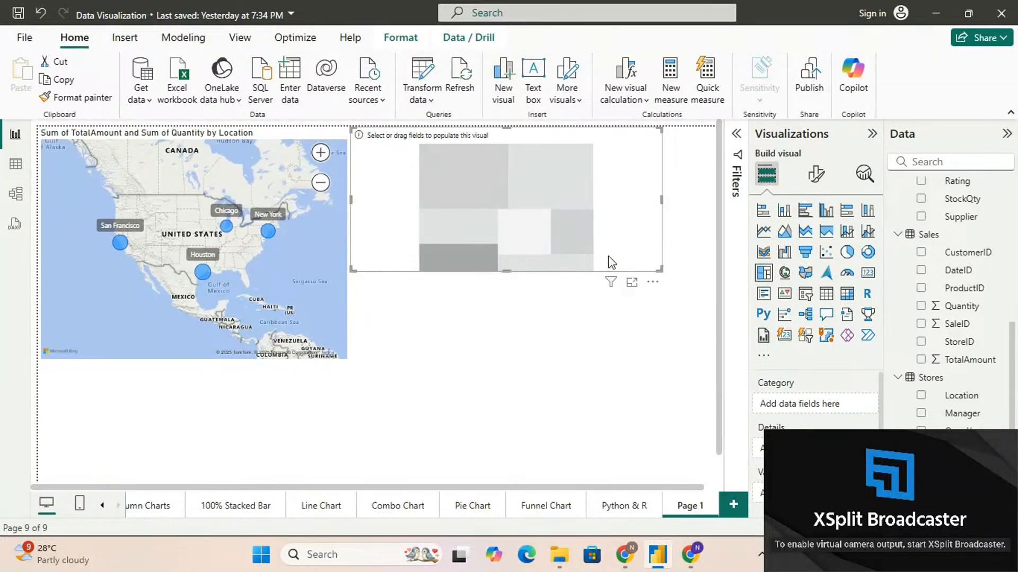
pyautogui.moveTo(657, 268); pyautogui.dragTo(678, 359)
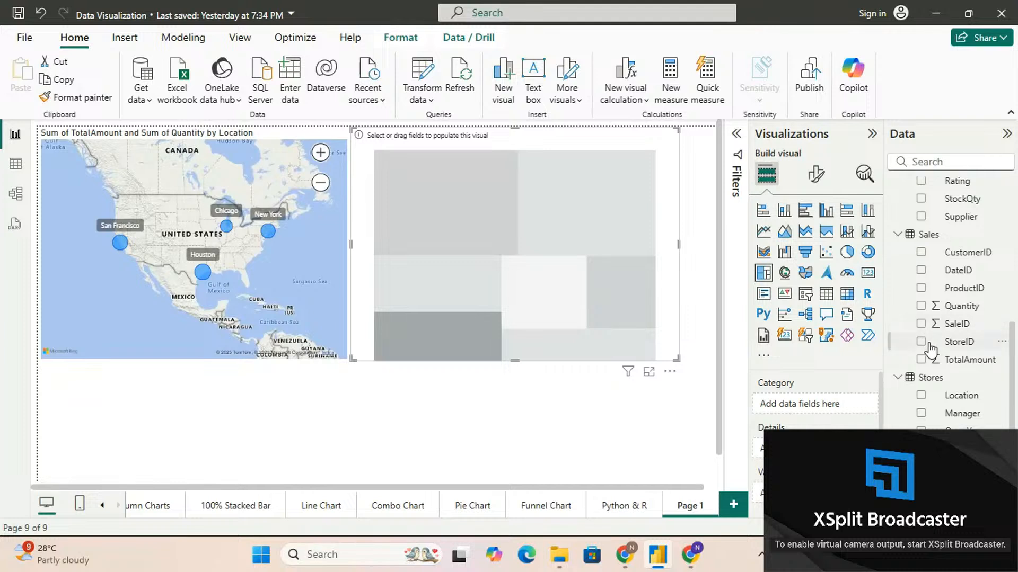
# Fill the treemap with the Products Category as its Category and the Sales TotalAmount as its Values
pyautogui.scroll(3, 934, 339)
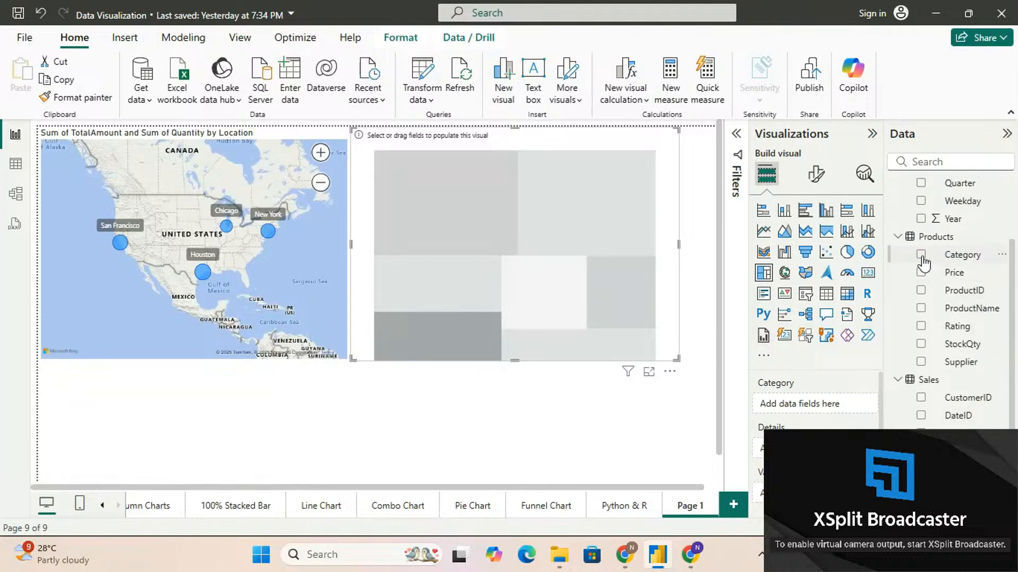
pyautogui.click(921, 255)
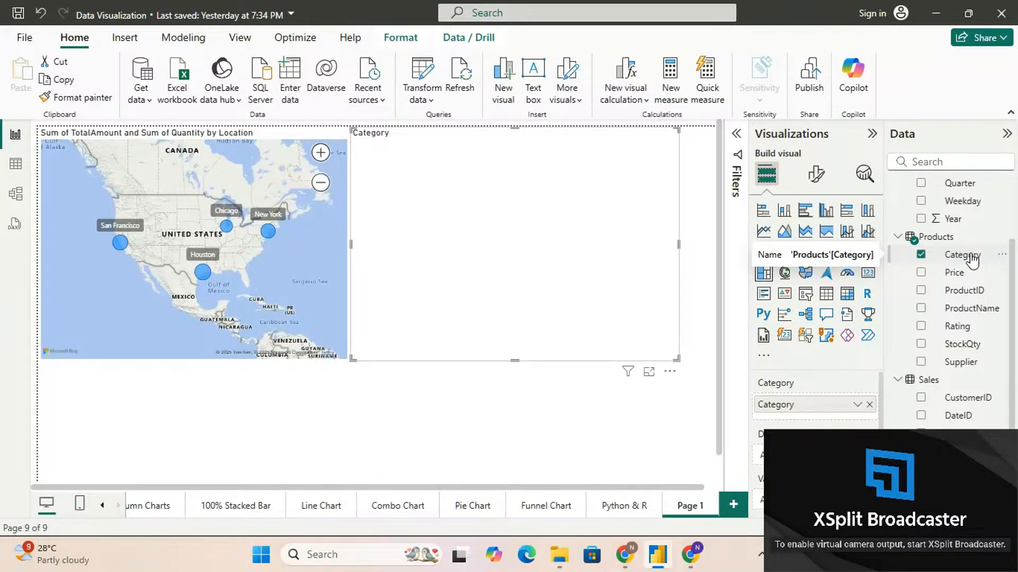
pyautogui.scroll(-1, 824, 407)
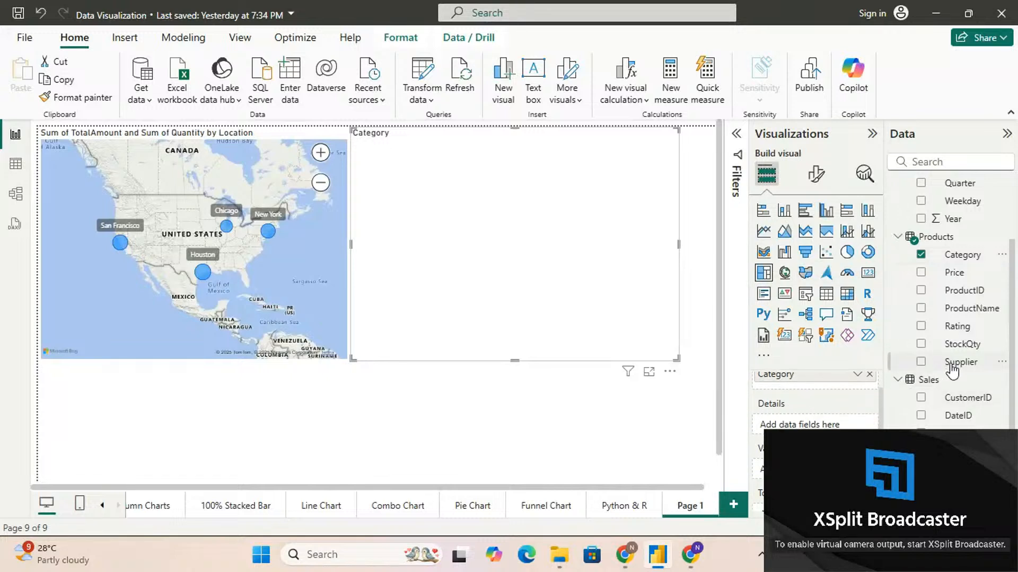
pyautogui.scroll(-1, 954, 419)
pyautogui.moveTo(967, 450); pyautogui.dragTo(815, 470)
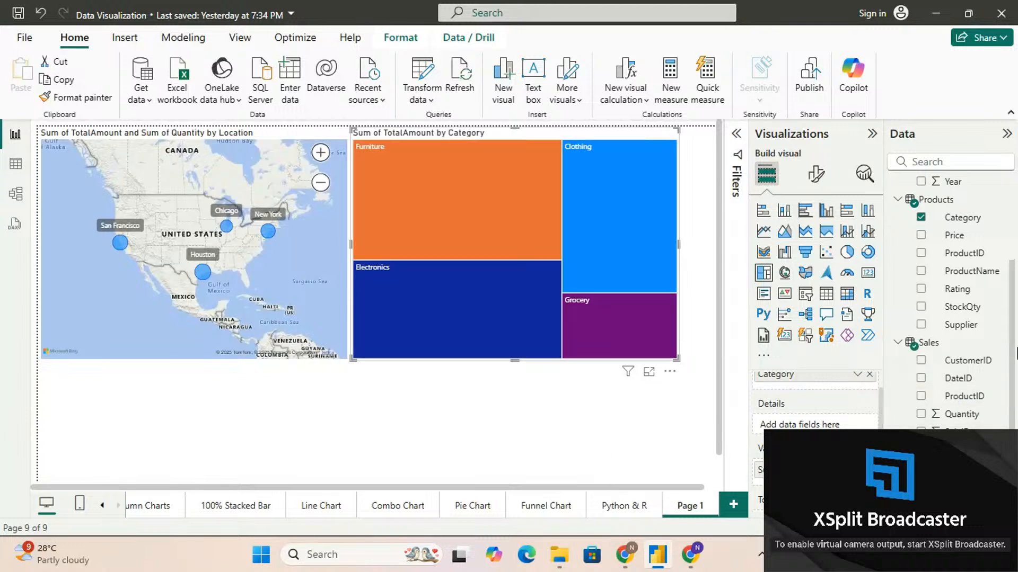
# Examine the category totals in the treemap and add ProductName as its Details to subdivide each category
pyautogui.moveTo(429, 171)
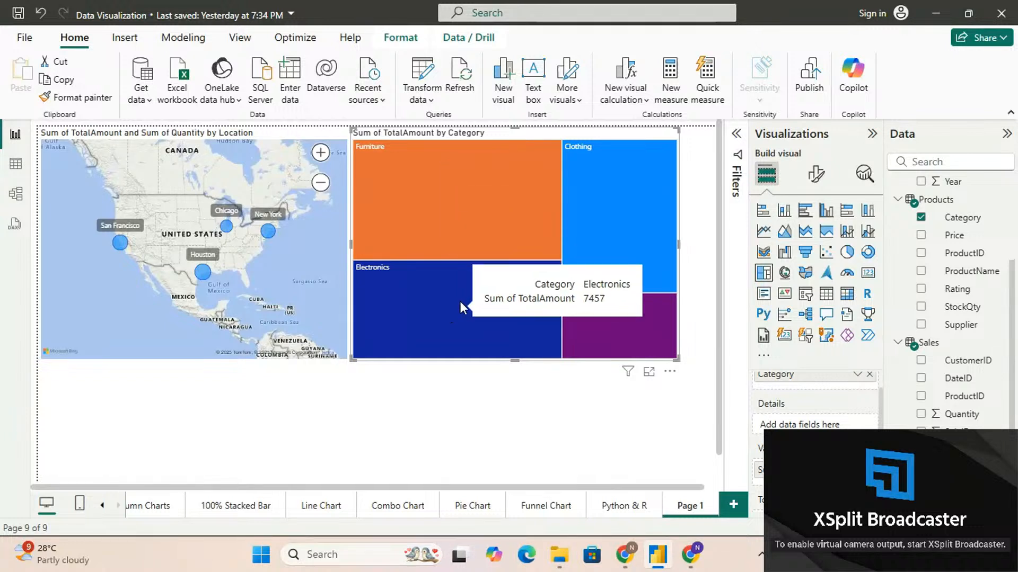
pyautogui.moveTo(607, 324)
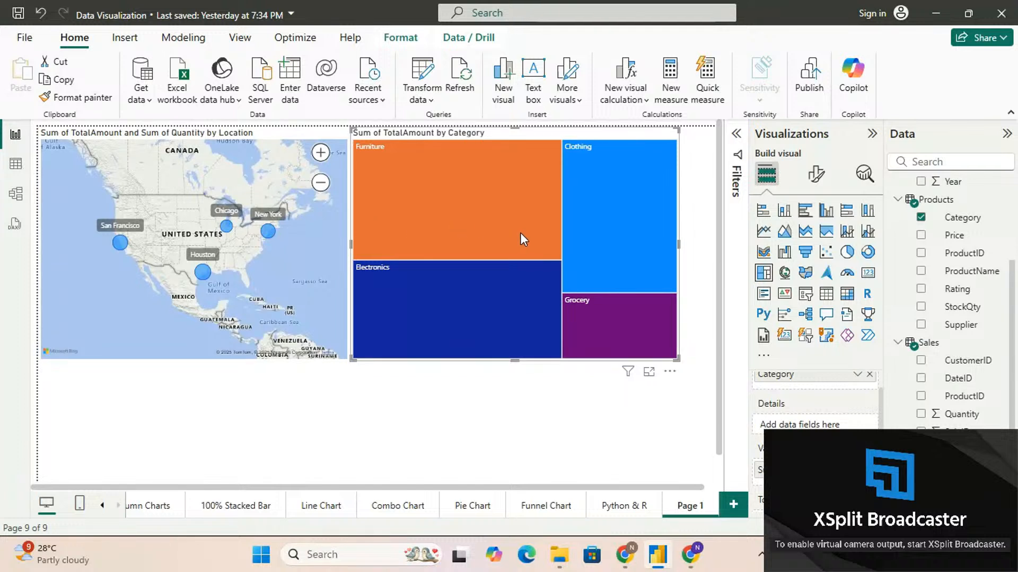
pyautogui.scroll(-3, 819, 414)
pyautogui.scroll(1, 829, 416)
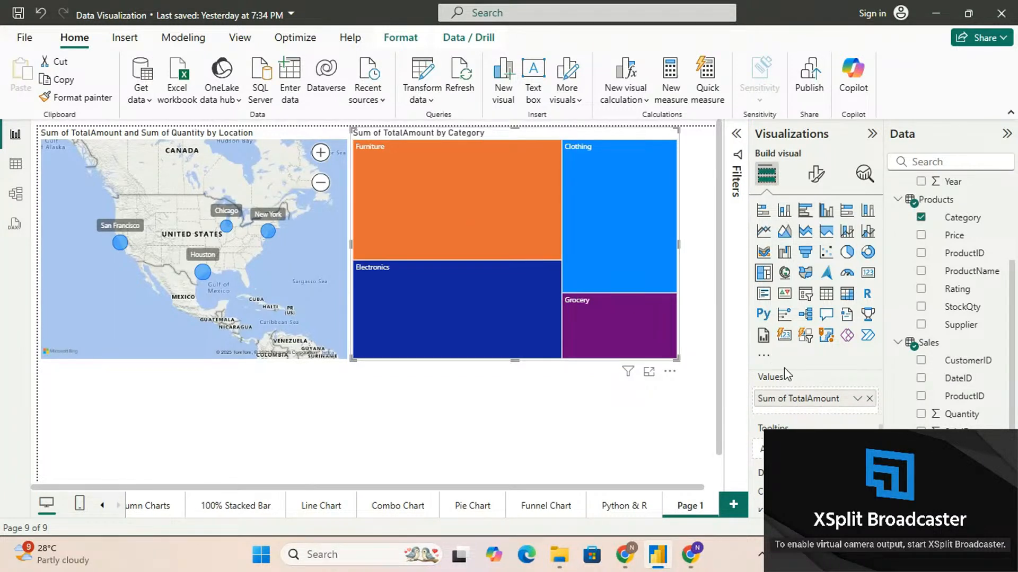
pyautogui.moveTo(547, 219)
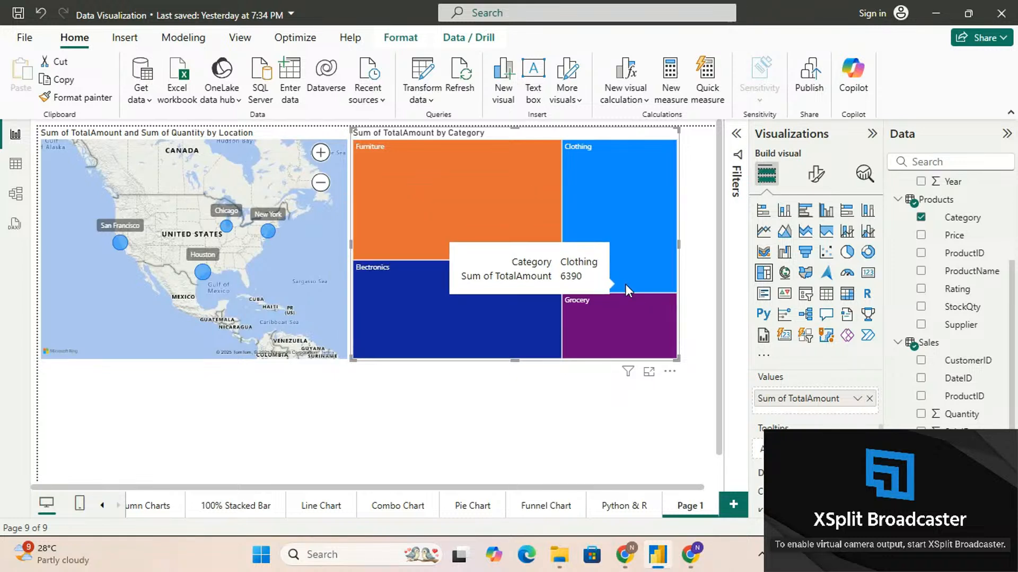
pyautogui.scroll(2, 816, 402)
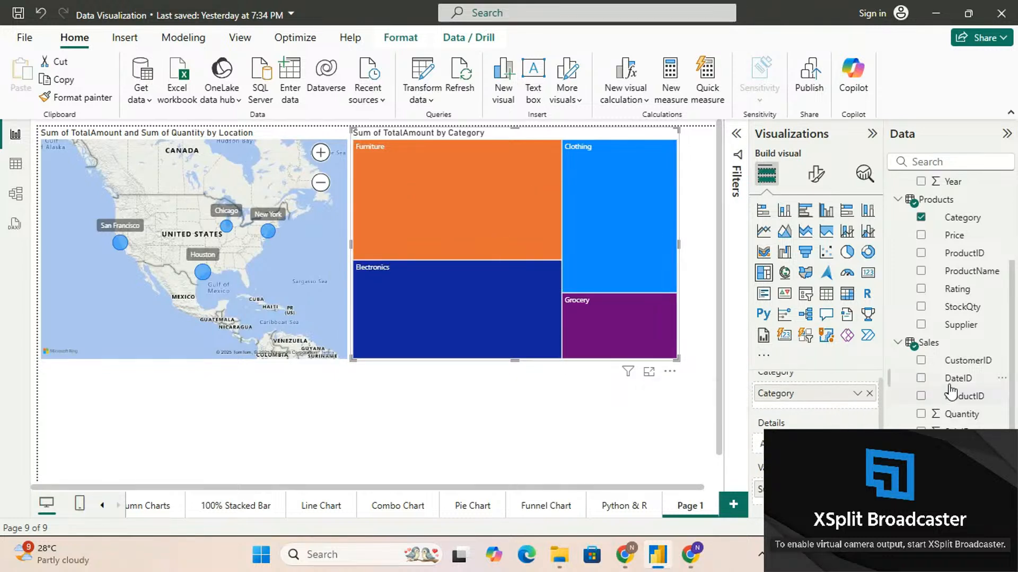
pyautogui.click(920, 272)
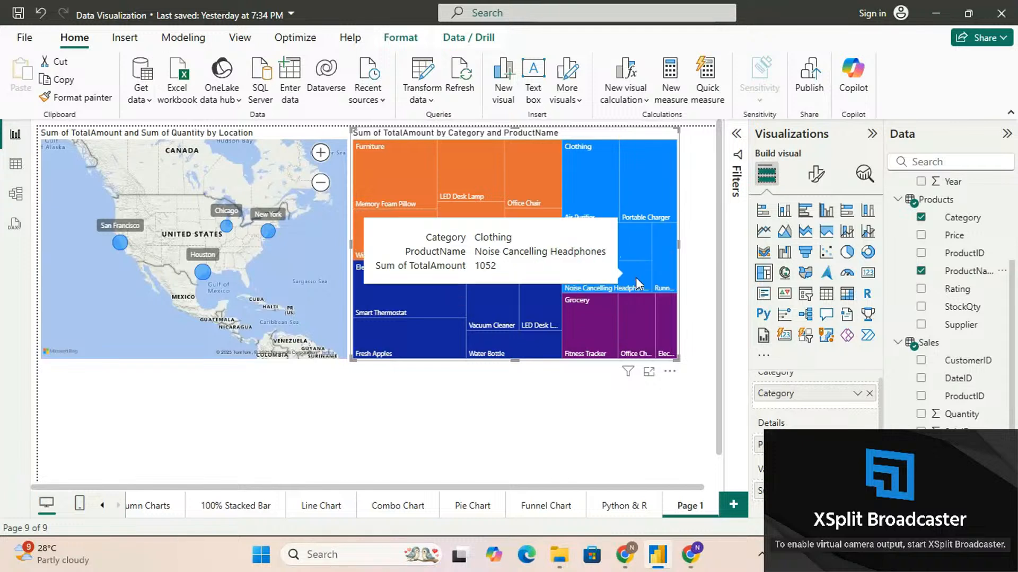
# Turn on the treemap's legend and review its legend options and category colors
pyautogui.click(817, 179)
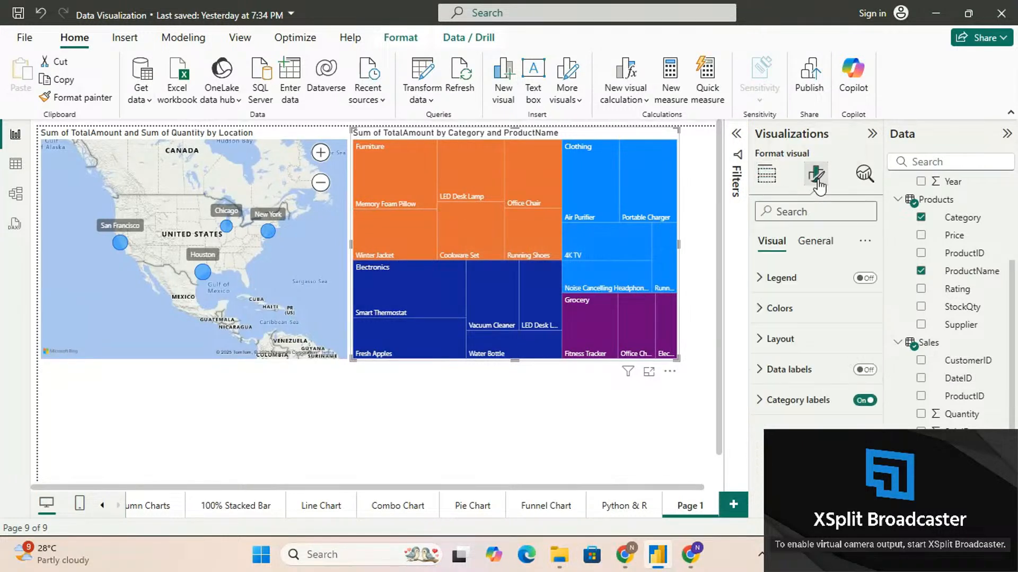
pyautogui.click(866, 279)
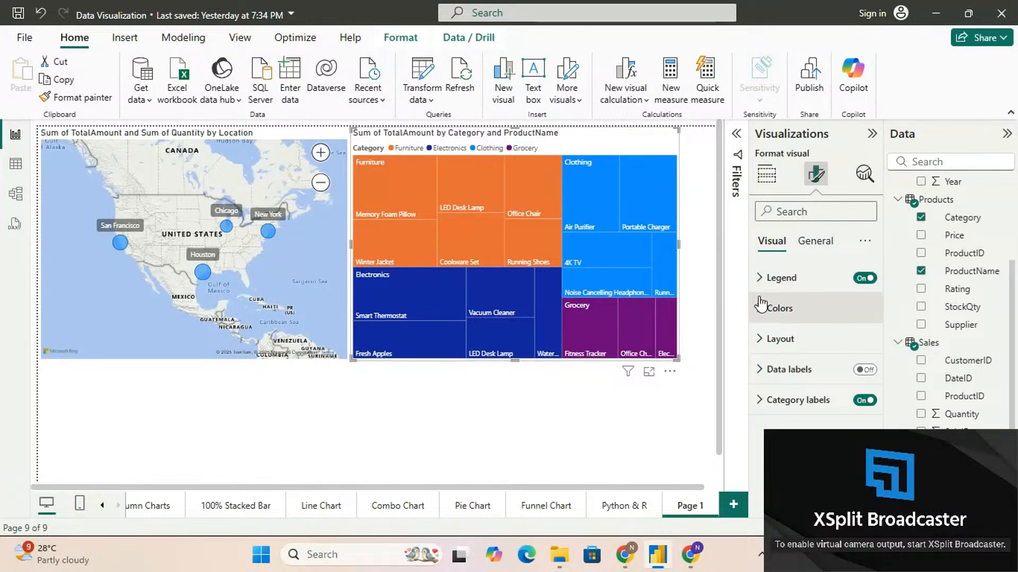
pyautogui.click(758, 278)
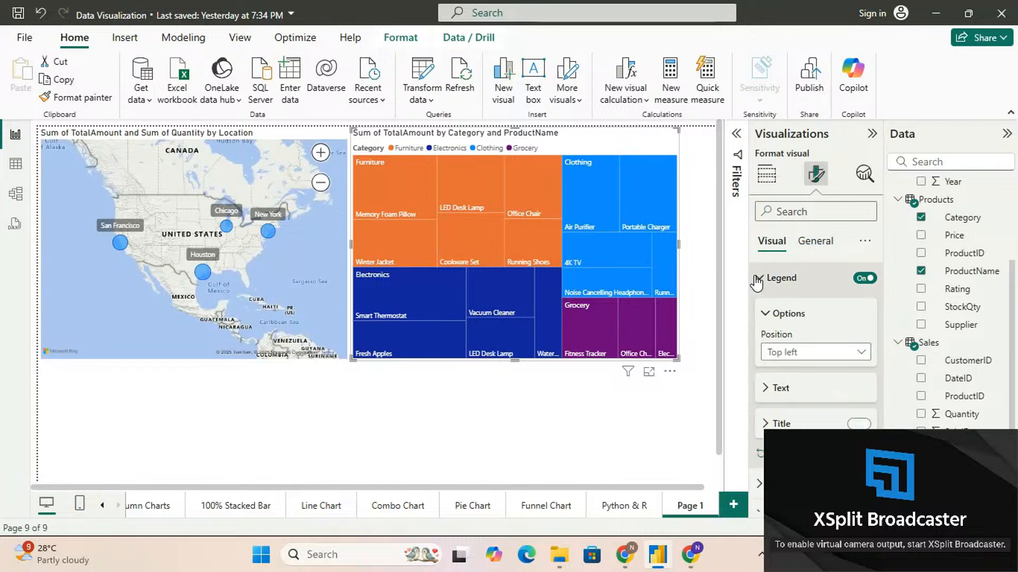
pyautogui.scroll(-1, 782, 392)
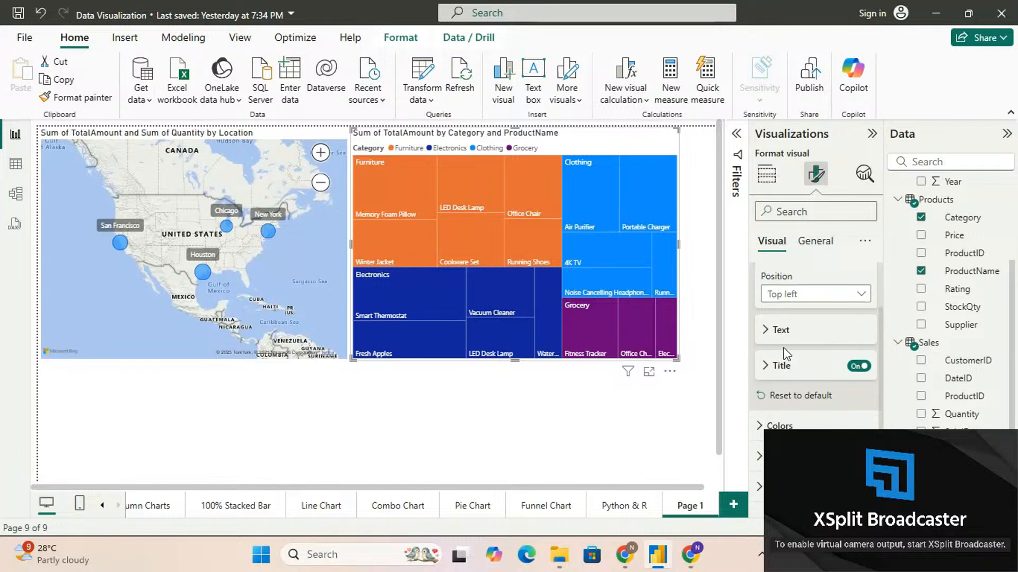
pyautogui.scroll(1, 784, 354)
pyautogui.click(758, 281)
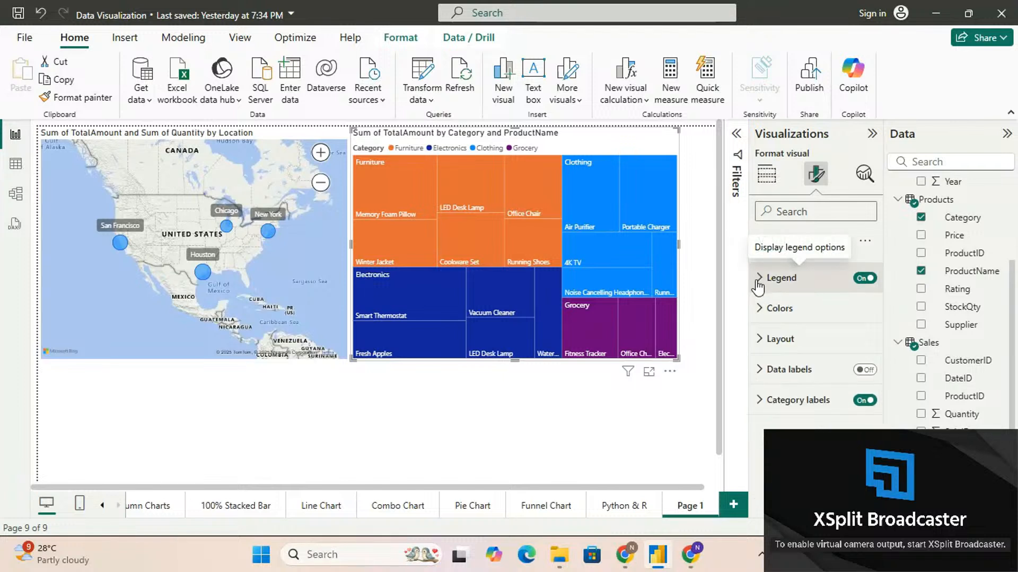
pyautogui.click(758, 307)
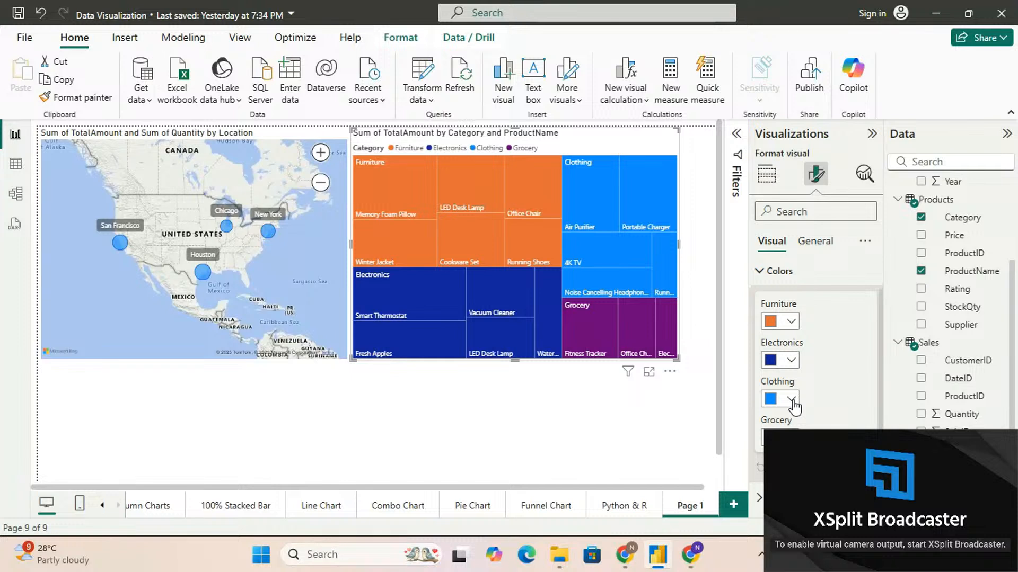
pyautogui.scroll(1, 769, 321)
pyautogui.click(764, 312)
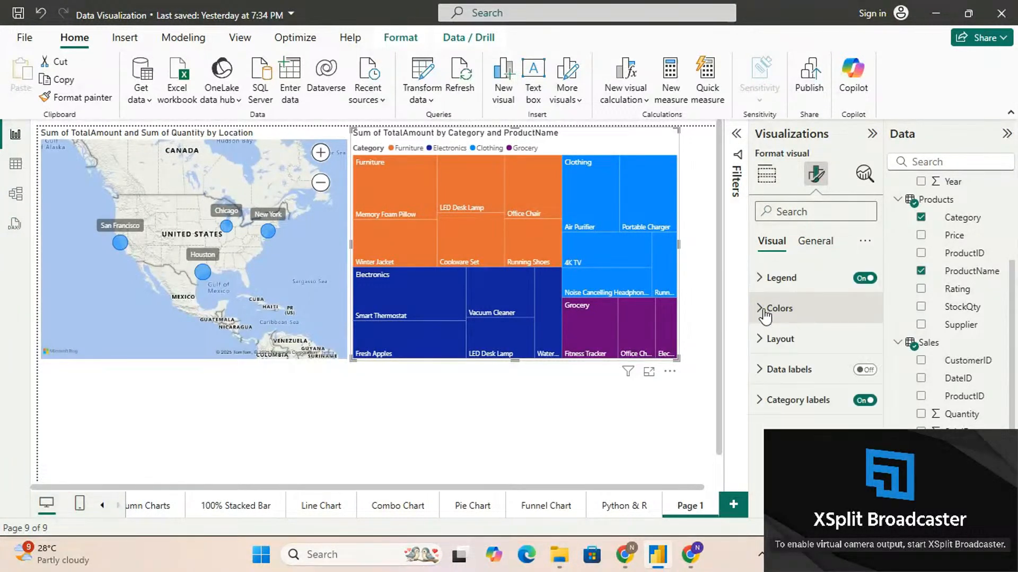
# Try the Binary and Alternating (Columns, Rows) tiling methods on the treemap, and return it to Squarified
pyautogui.click(763, 339)
pyautogui.scroll(-1, 762, 336)
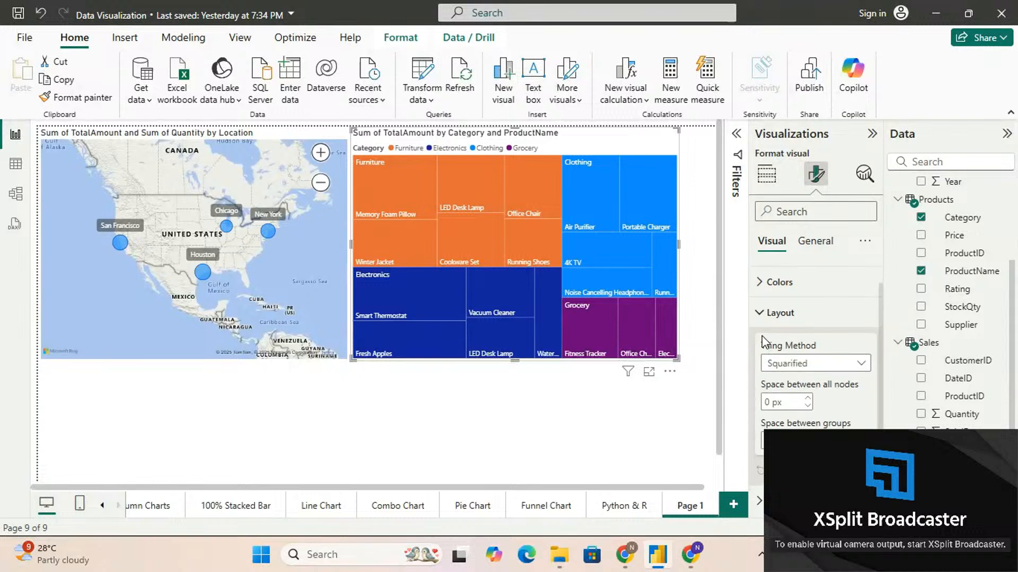
pyautogui.click(822, 360)
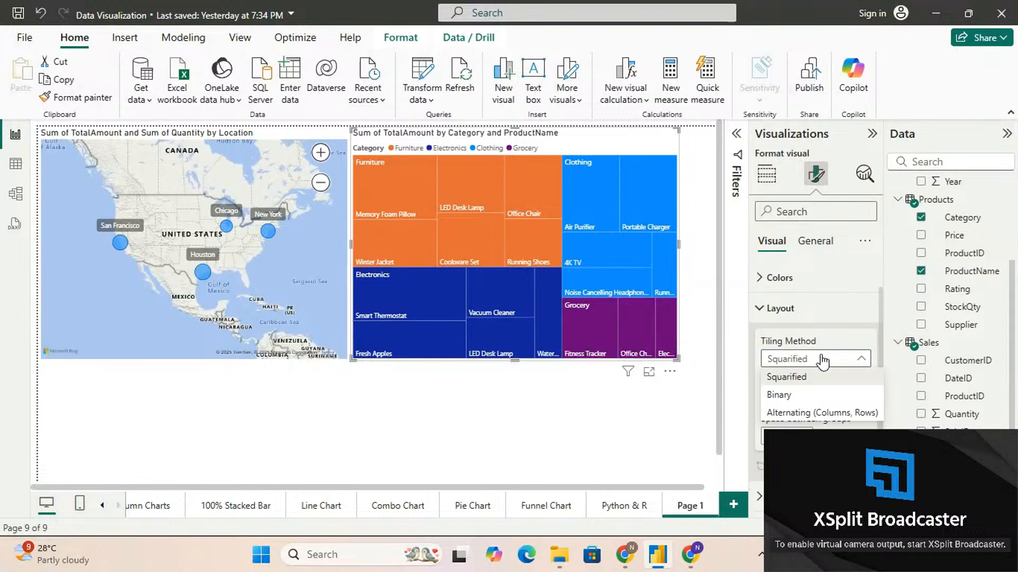
pyautogui.click(797, 394)
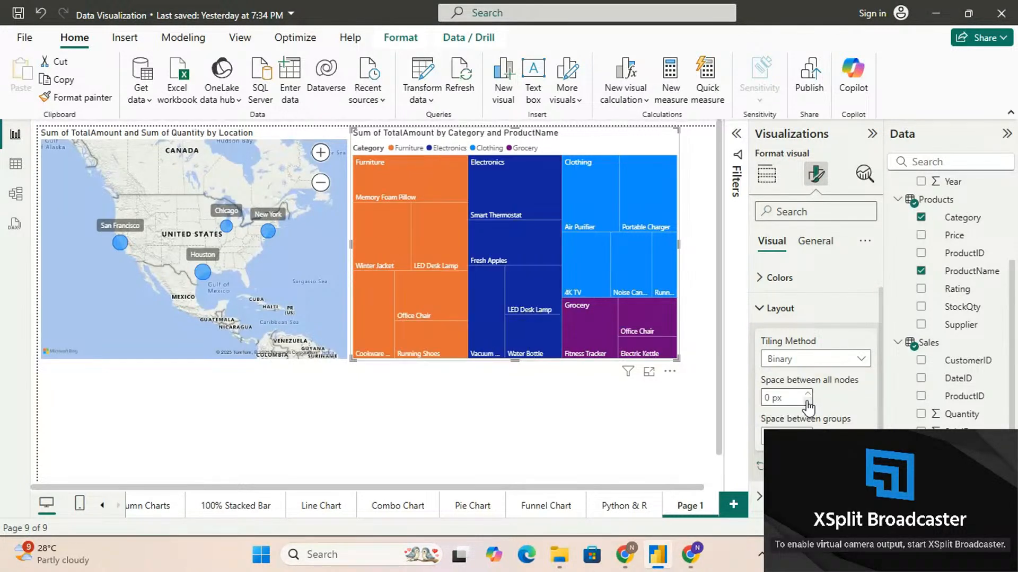
pyautogui.click(815, 366)
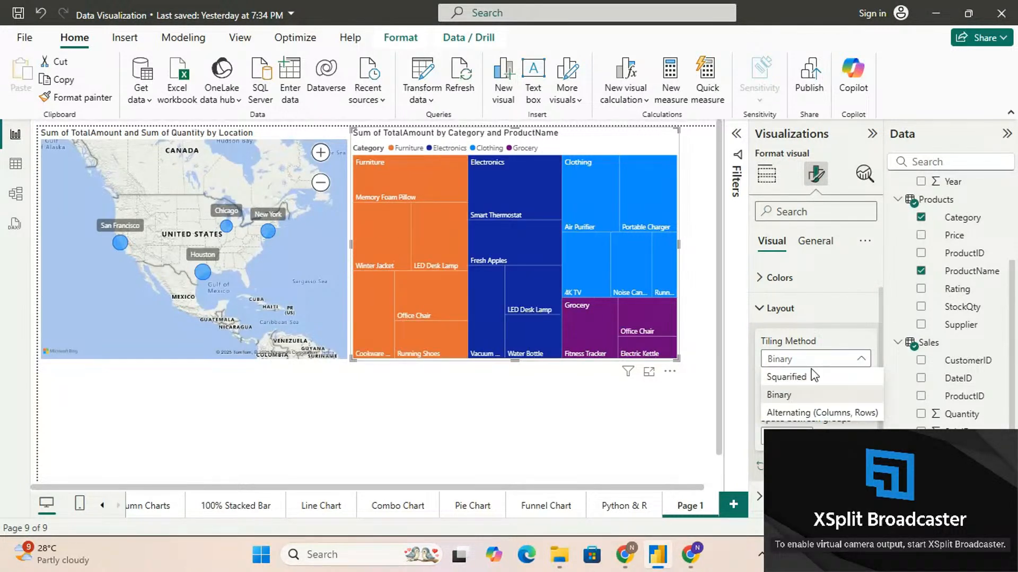
pyautogui.click(813, 413)
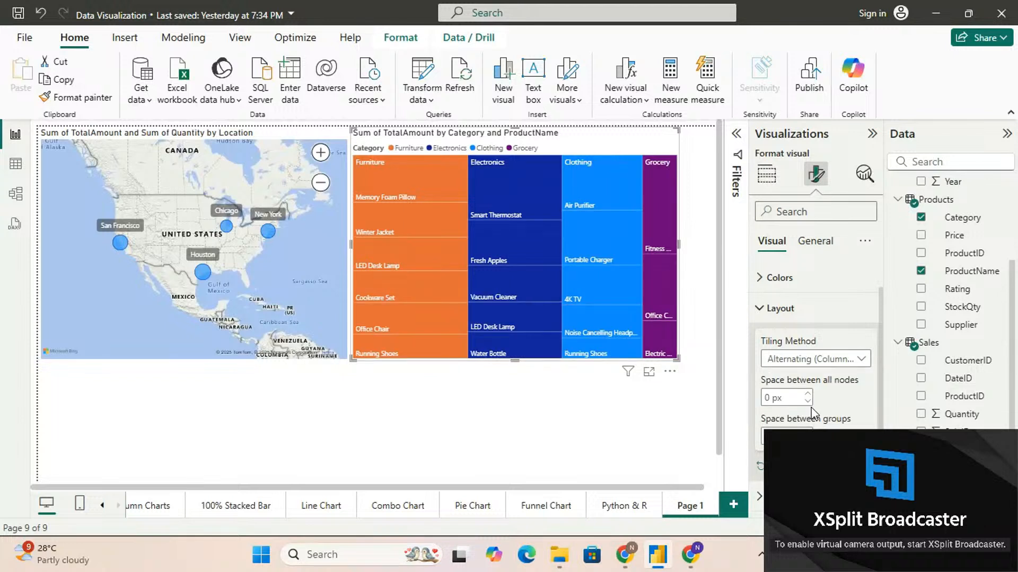
pyautogui.click(800, 360)
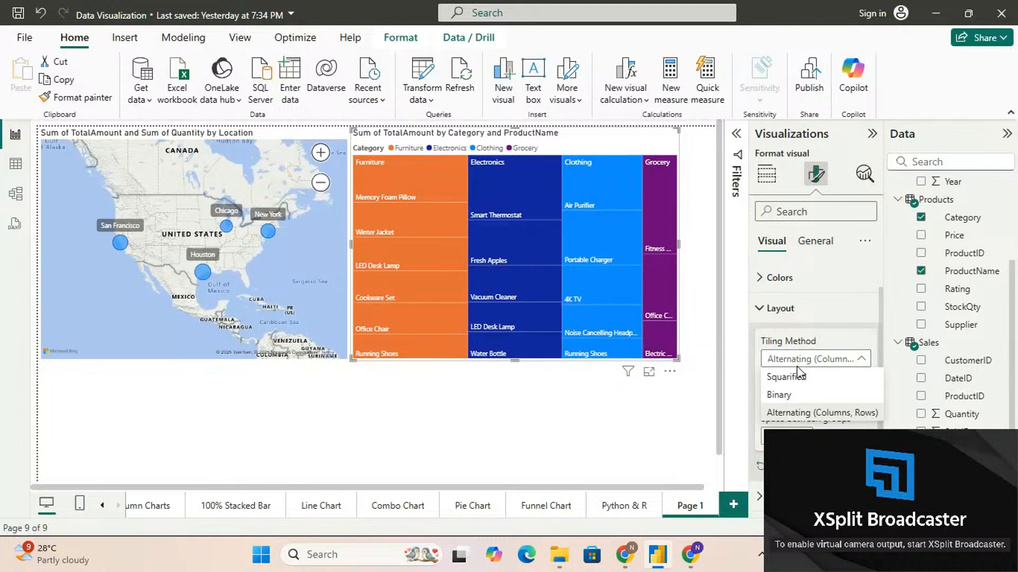
pyautogui.click(798, 377)
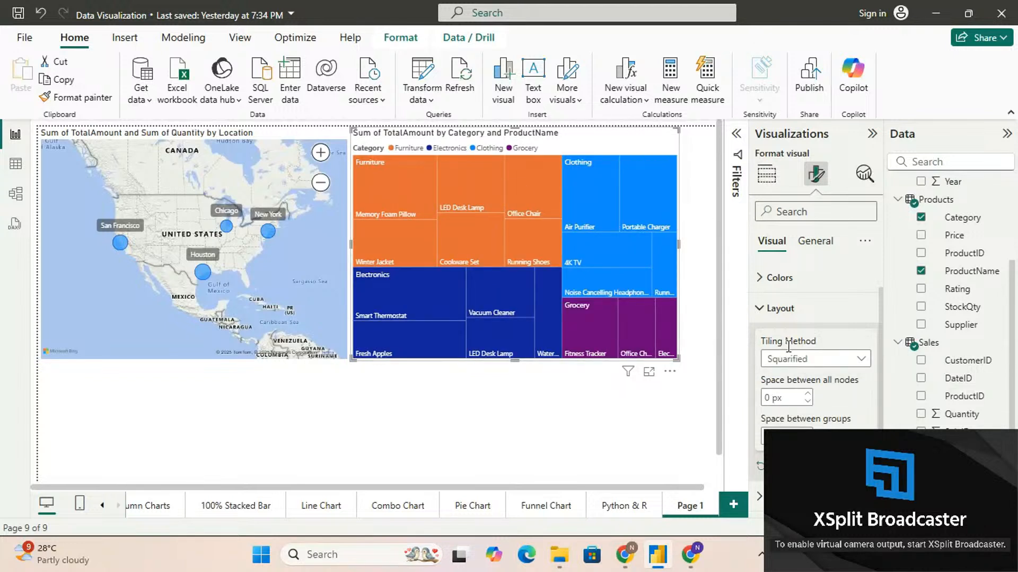
pyautogui.scroll(-1, 820, 381)
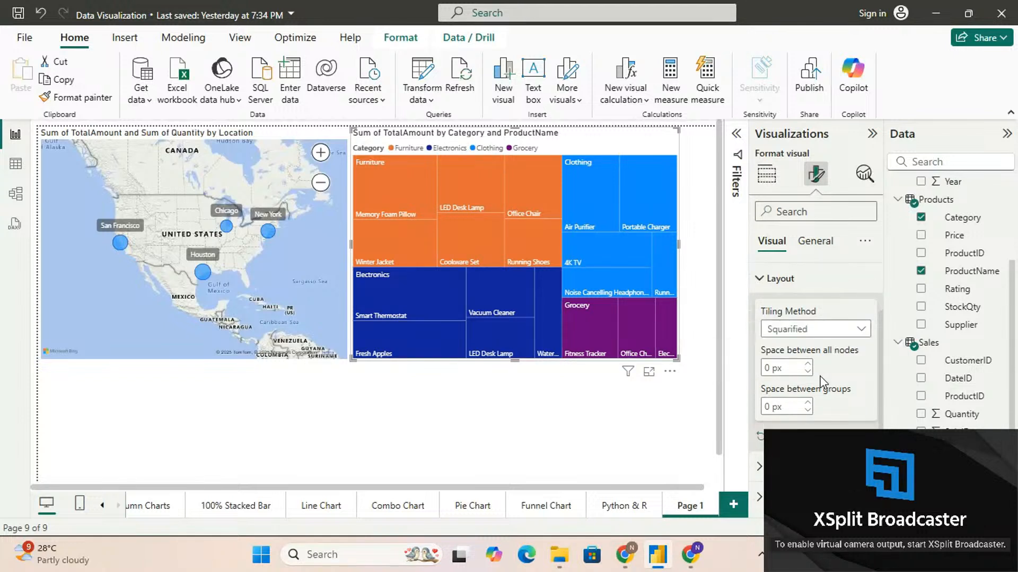
pyautogui.scroll(1, 821, 381)
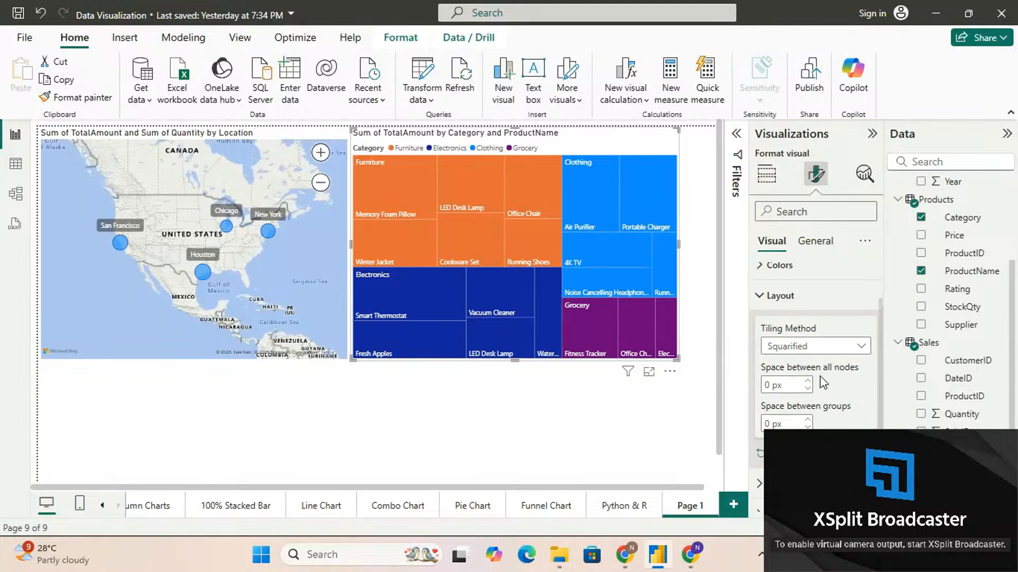
pyautogui.click(759, 298)
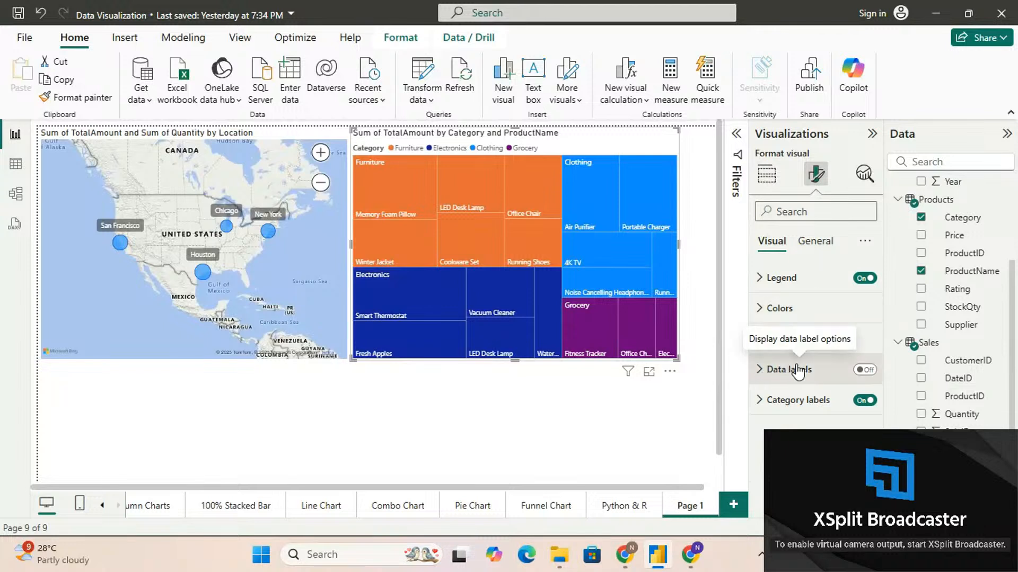
# Turn on the treemap's data labels and set their display units to None
pyautogui.click(864, 371)
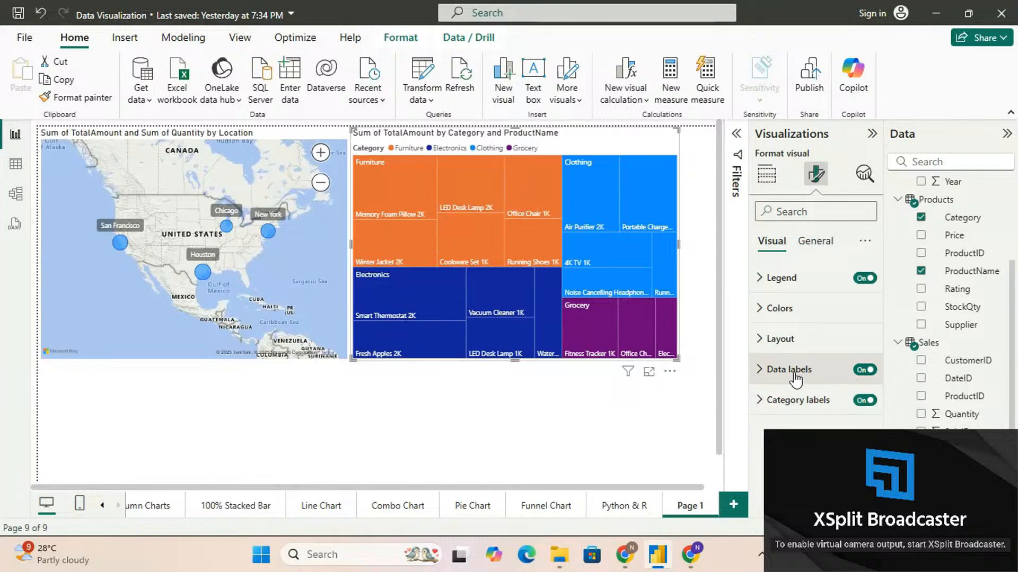
pyautogui.click(762, 369)
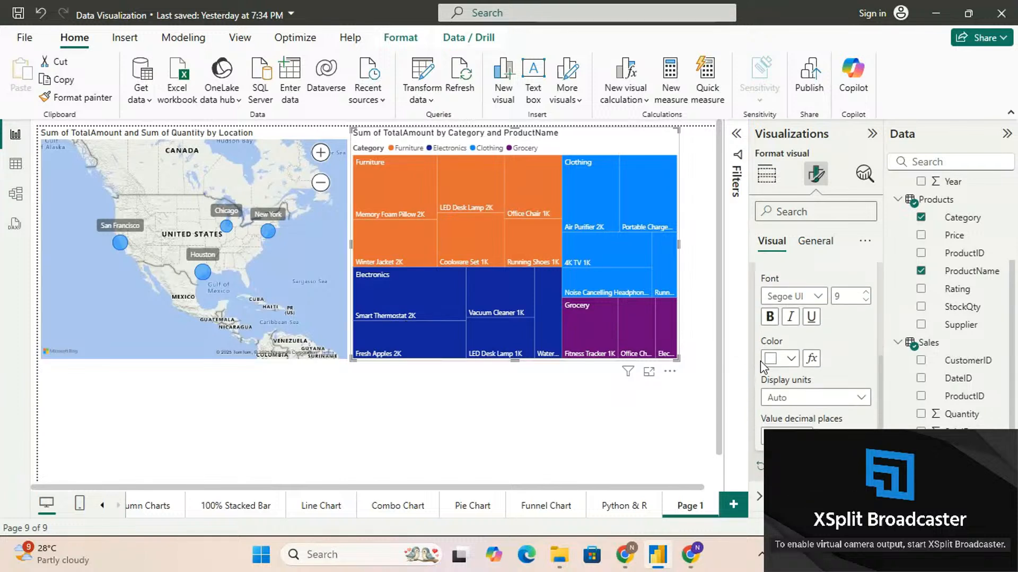
pyautogui.click(803, 398)
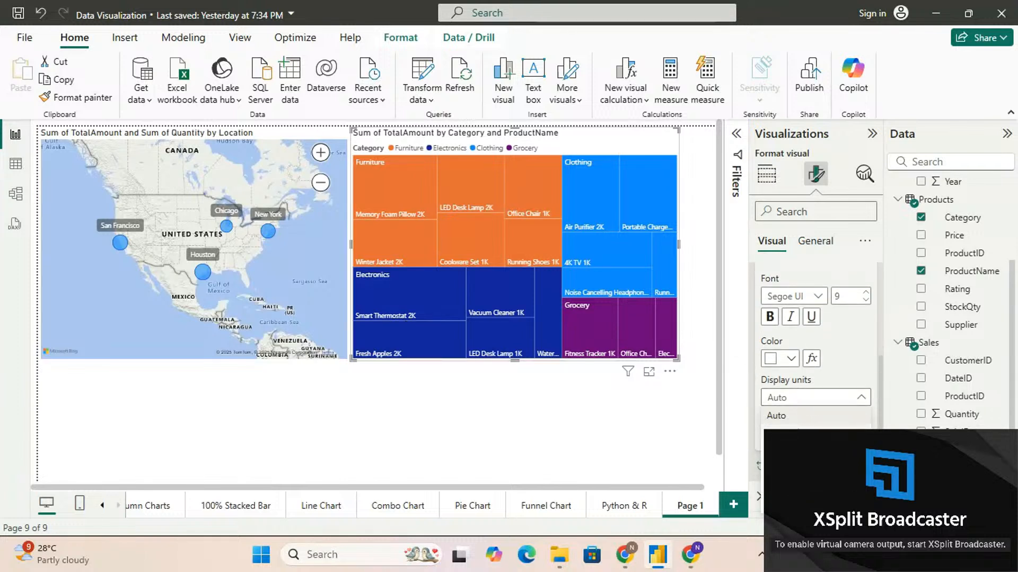
pyautogui.click(779, 433)
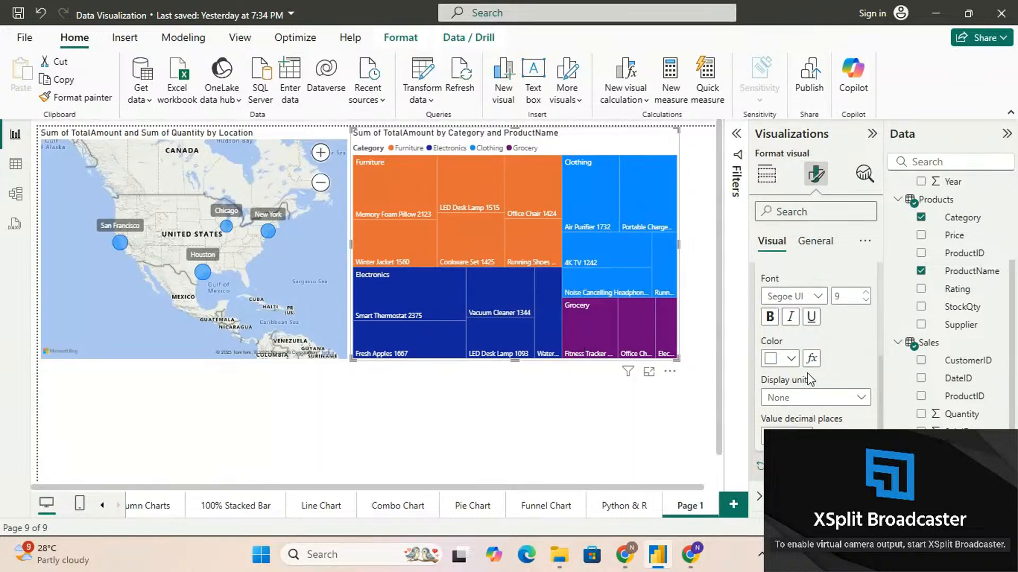
pyautogui.scroll(3, 766, 355)
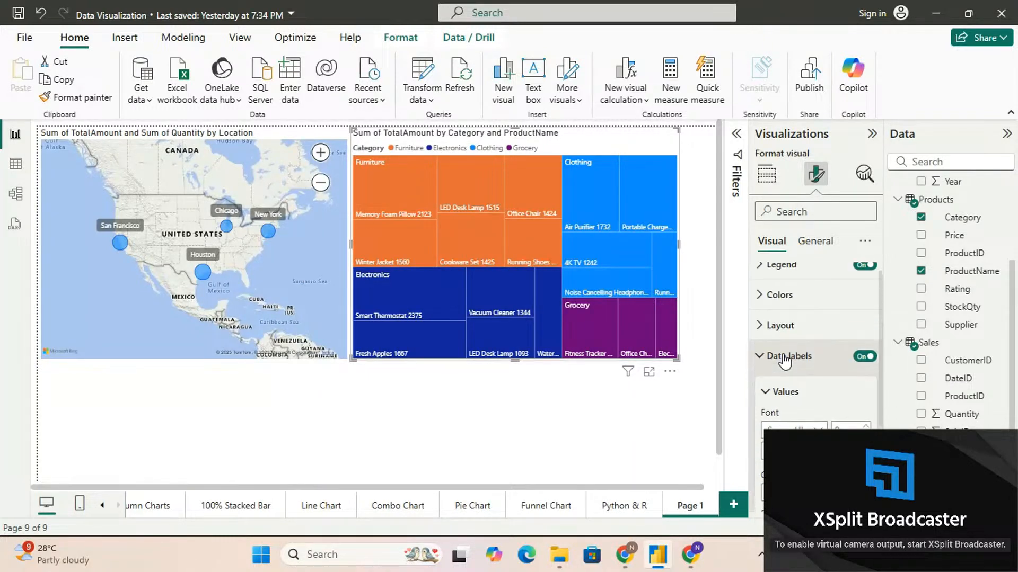
# Add Quantity to the treemap's tooltips and check the tooltips of product tiles in several categories
pyautogui.click(759, 357)
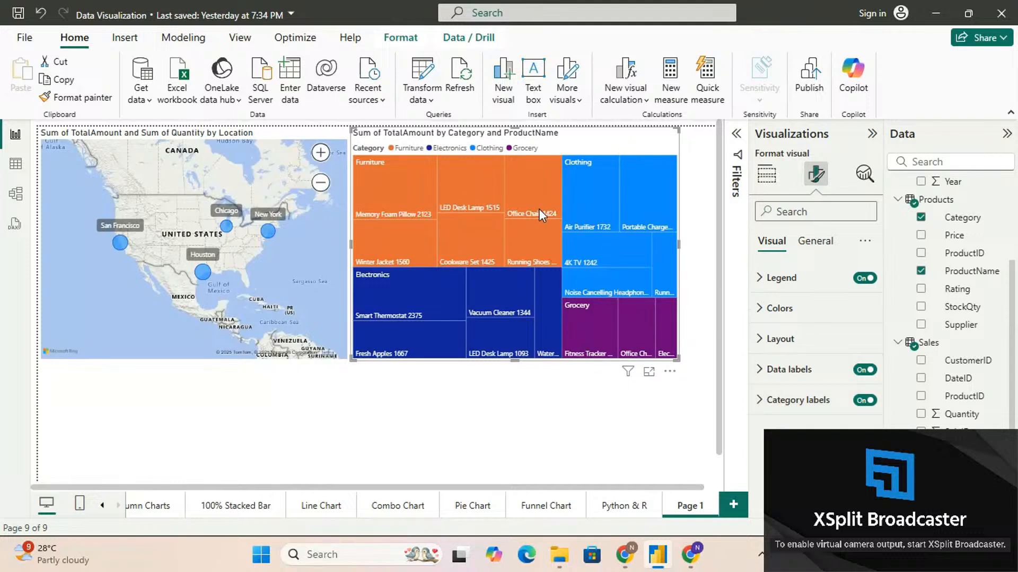
pyautogui.moveTo(540, 210)
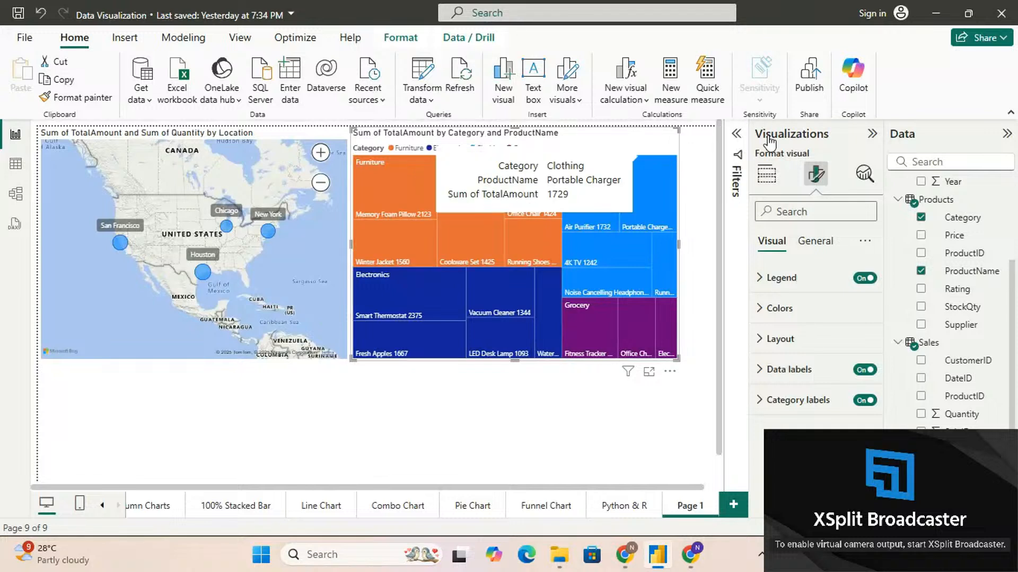
pyautogui.click(767, 175)
pyautogui.scroll(-2, 778, 401)
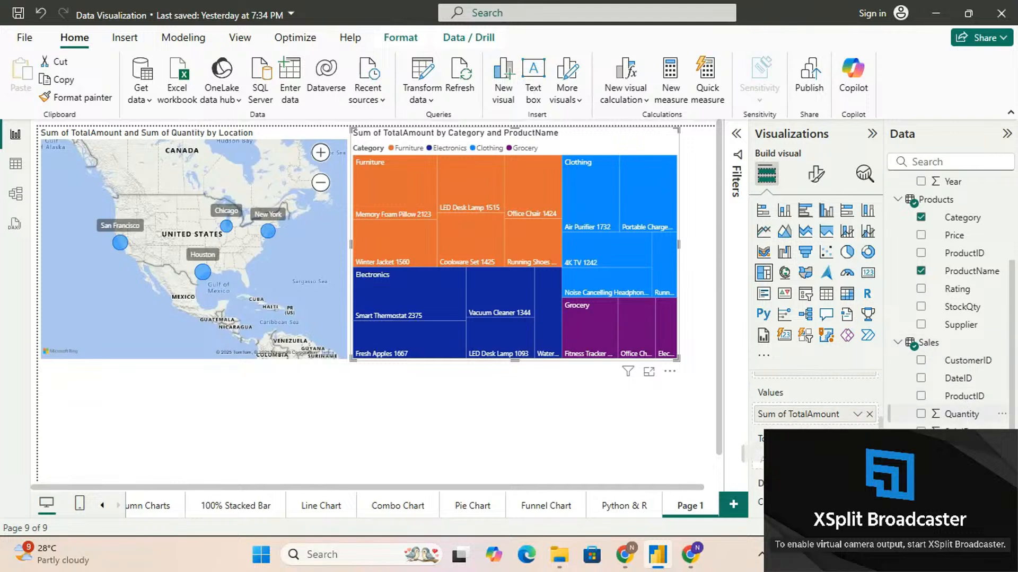
pyautogui.click(920, 414)
pyautogui.moveTo(417, 202)
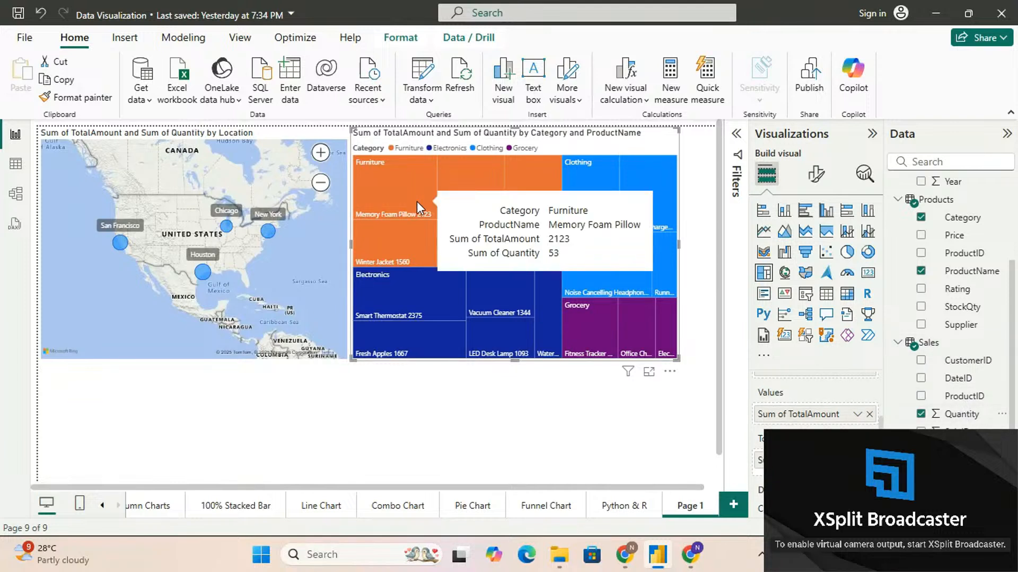
pyautogui.moveTo(454, 246)
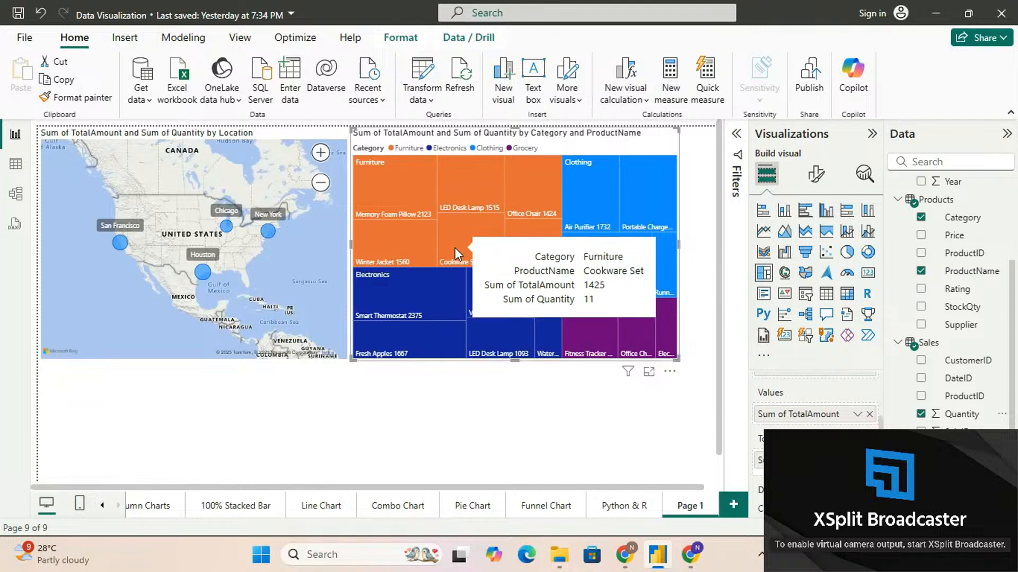
pyautogui.moveTo(620, 194)
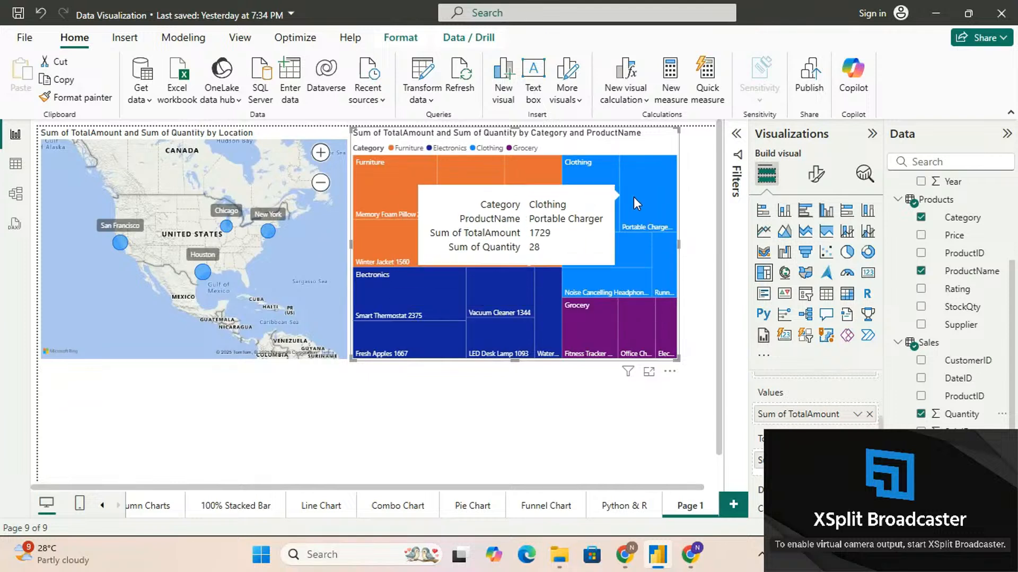
pyautogui.moveTo(613, 339)
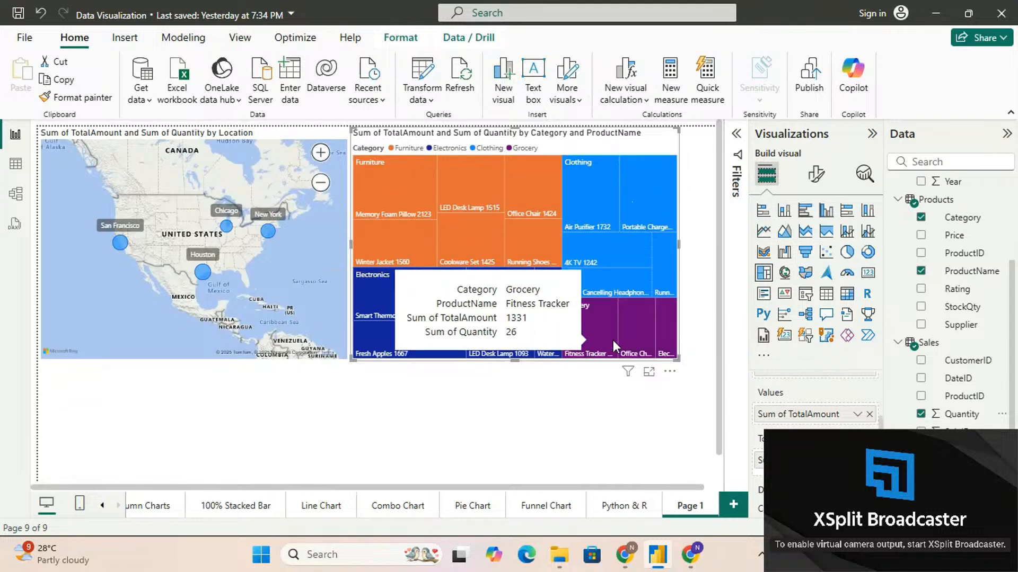
pyautogui.moveTo(526, 311)
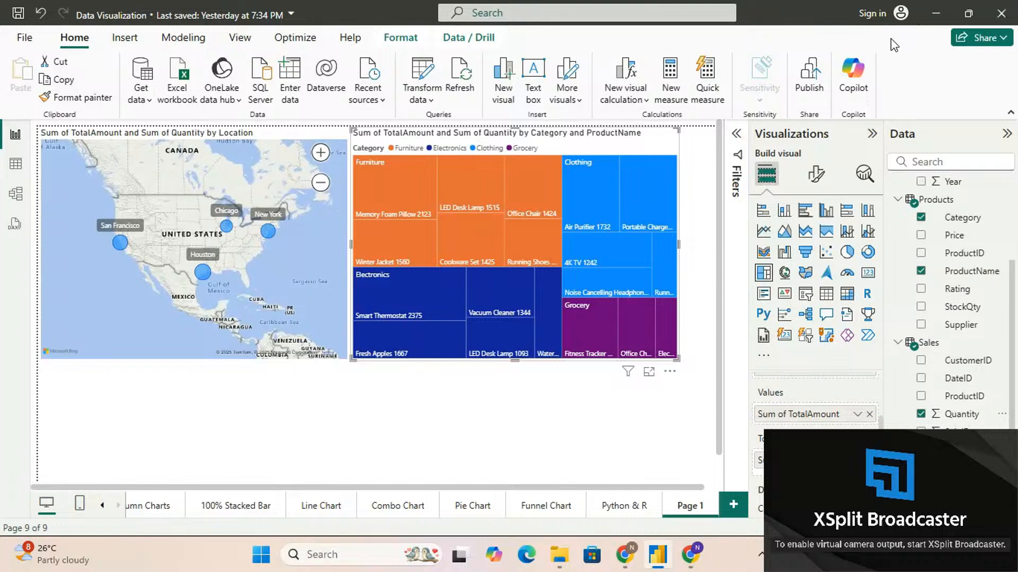
# Look through the report pages from 100% Stacked Bar to Python & R, and return to Page 1
pyautogui.click(226, 517)
pyautogui.click(318, 510)
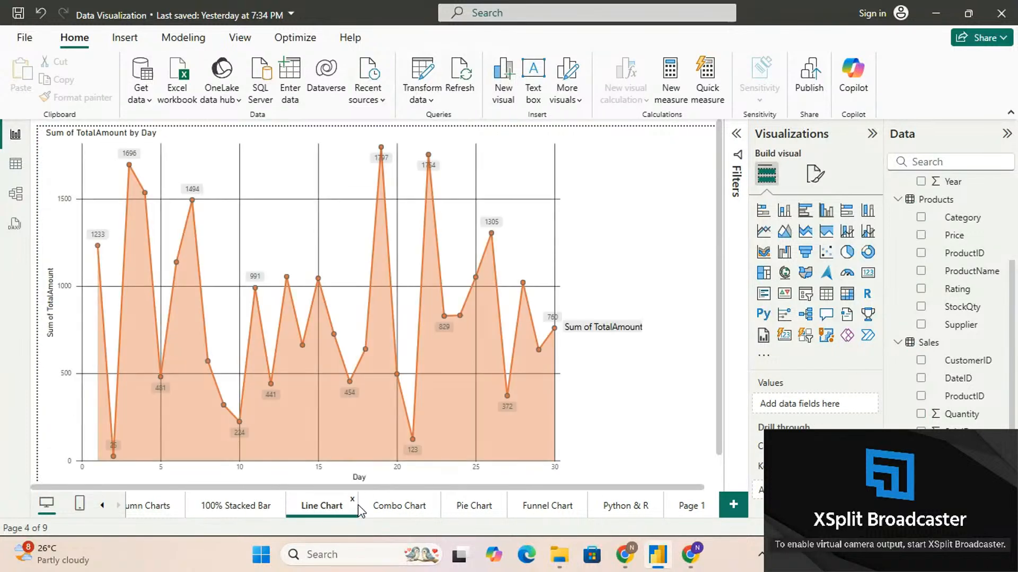
pyautogui.click(382, 509)
pyautogui.click(459, 507)
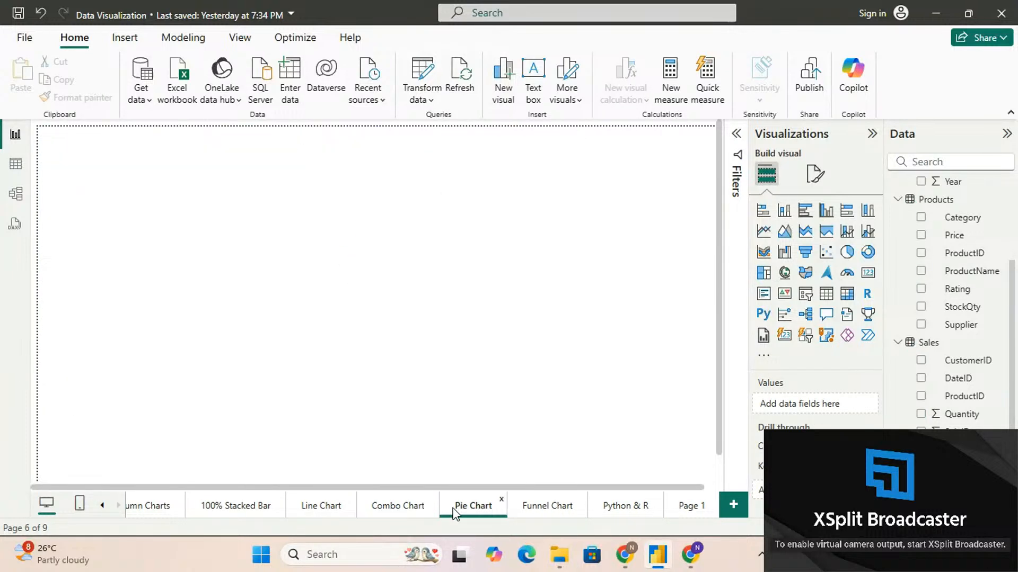
pyautogui.click(531, 517)
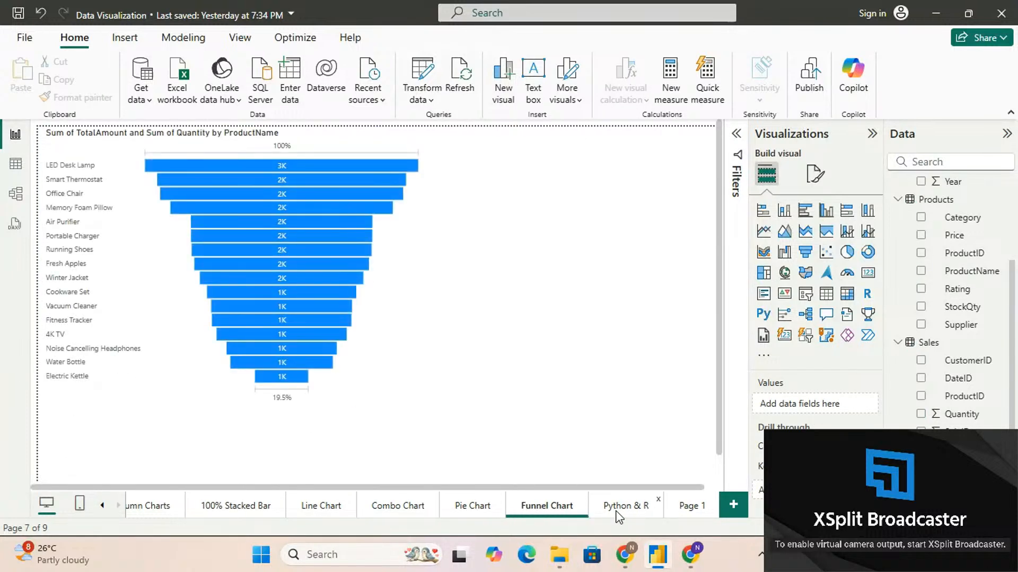
pyautogui.click(616, 516)
pyautogui.click(684, 508)
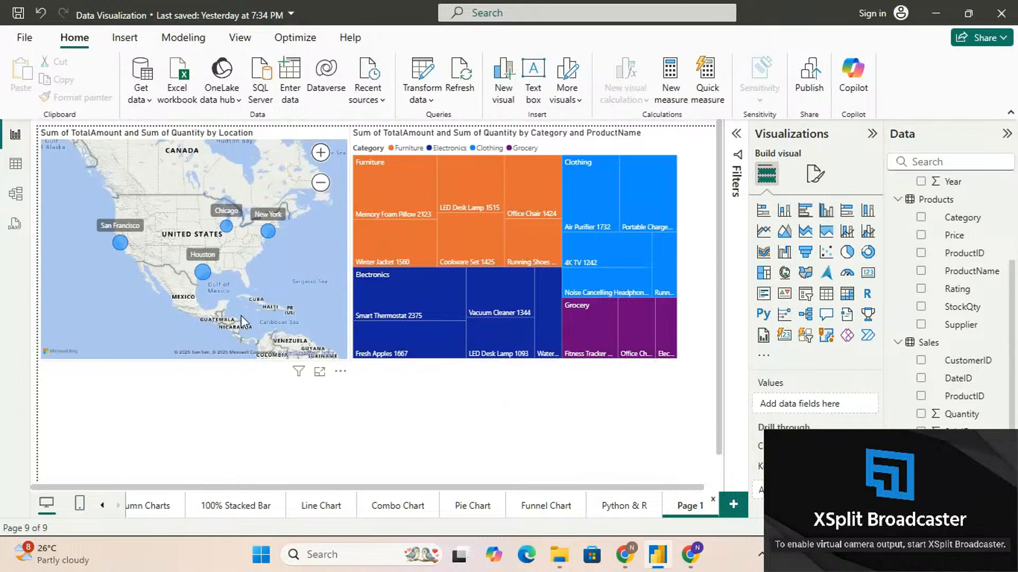
# Check how the map responds to the treemap's Smart Thermostat, Fitness Tracker and Grocery office chair tiles, clearing each selection
pyautogui.click(399, 301)
pyautogui.click(398, 300)
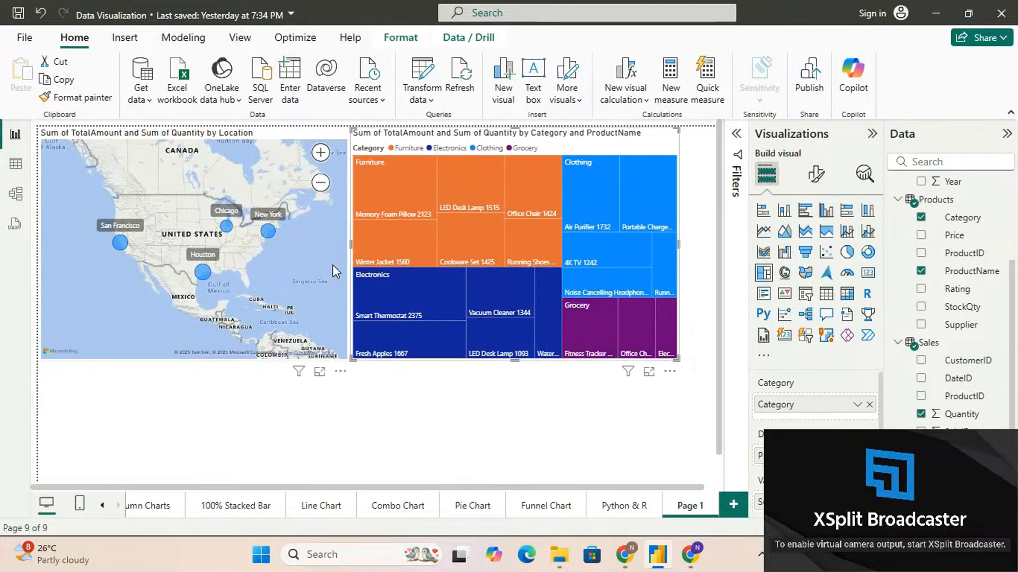
pyautogui.click(599, 323)
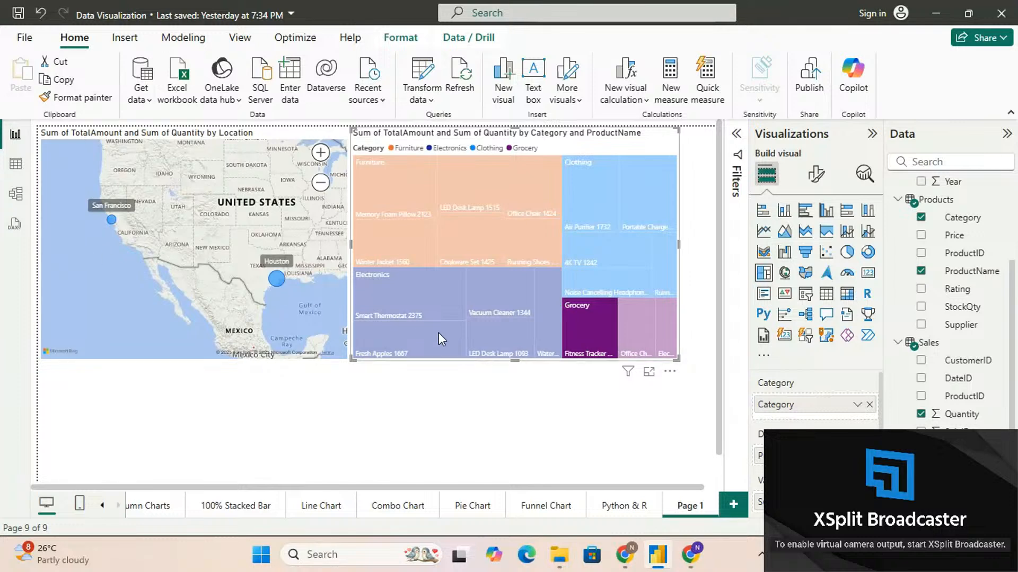
pyautogui.click(590, 340)
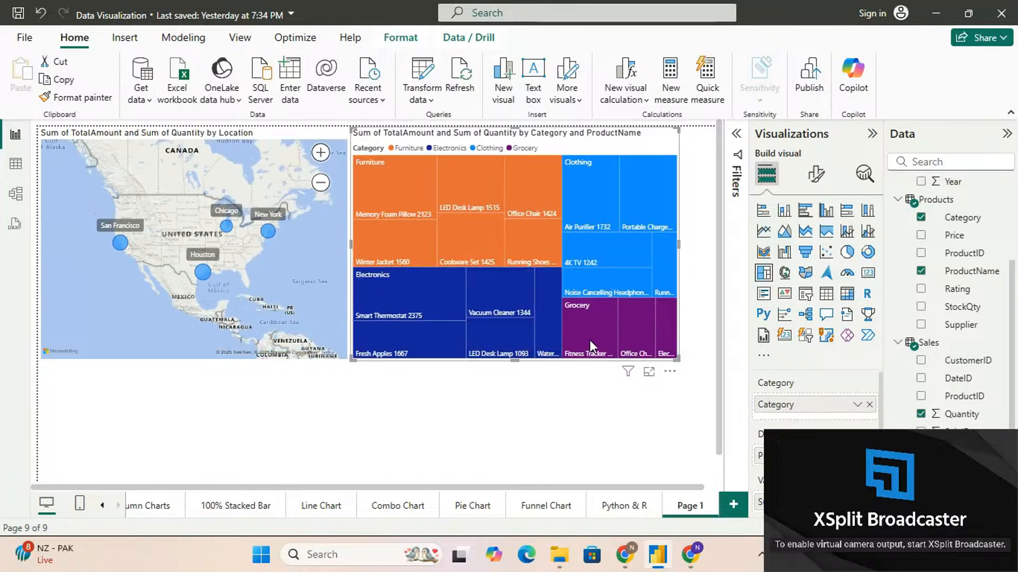
pyautogui.click(628, 324)
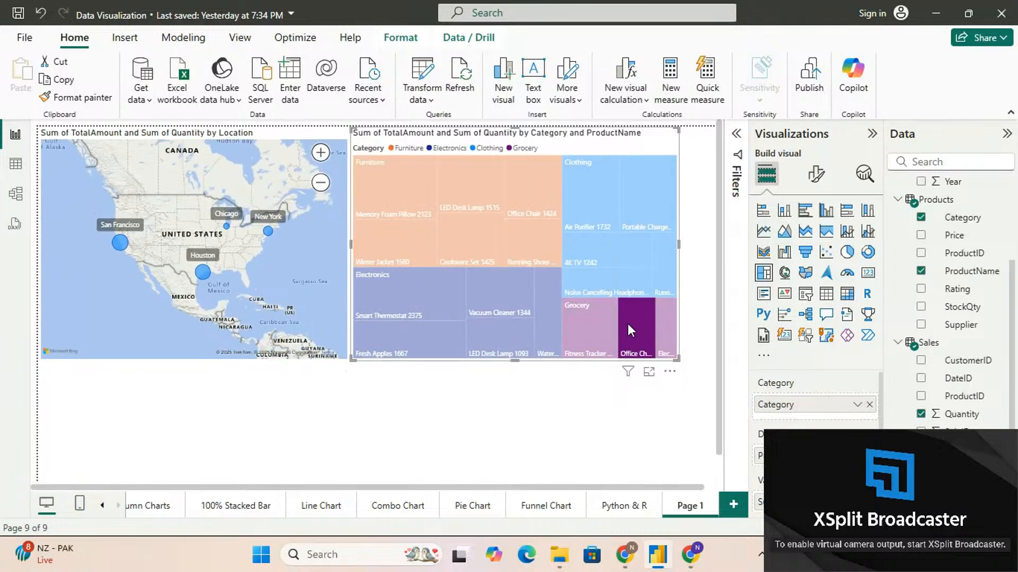
pyautogui.click(627, 324)
# Filter the map by the Clothing tiles for noise cancelling headphones, Portable Charger and 4K TV in turn, clearing each selection
pyautogui.click(602, 292)
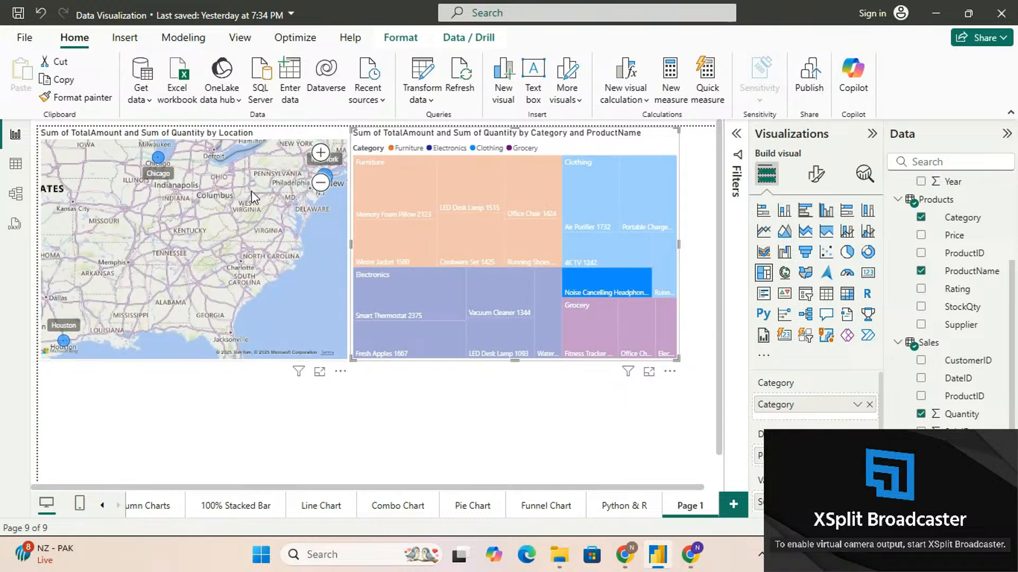
pyautogui.click(627, 279)
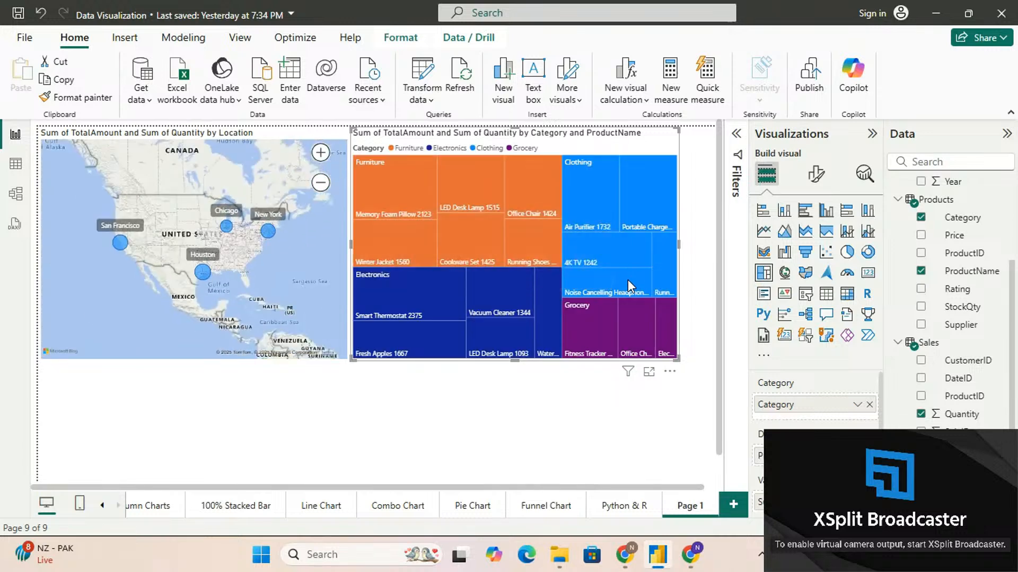
pyautogui.click(635, 211)
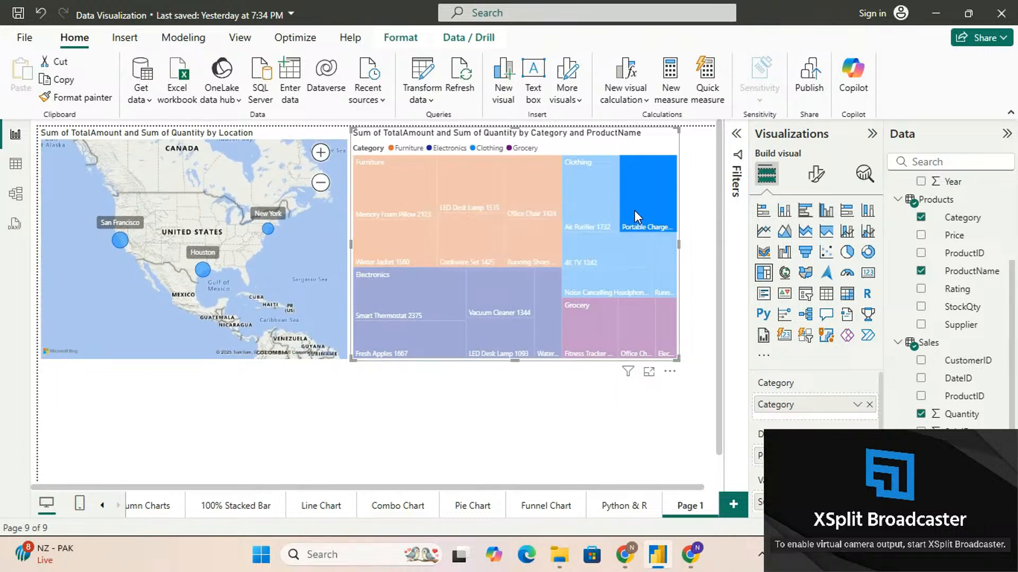
pyautogui.click(634, 211)
pyautogui.click(582, 246)
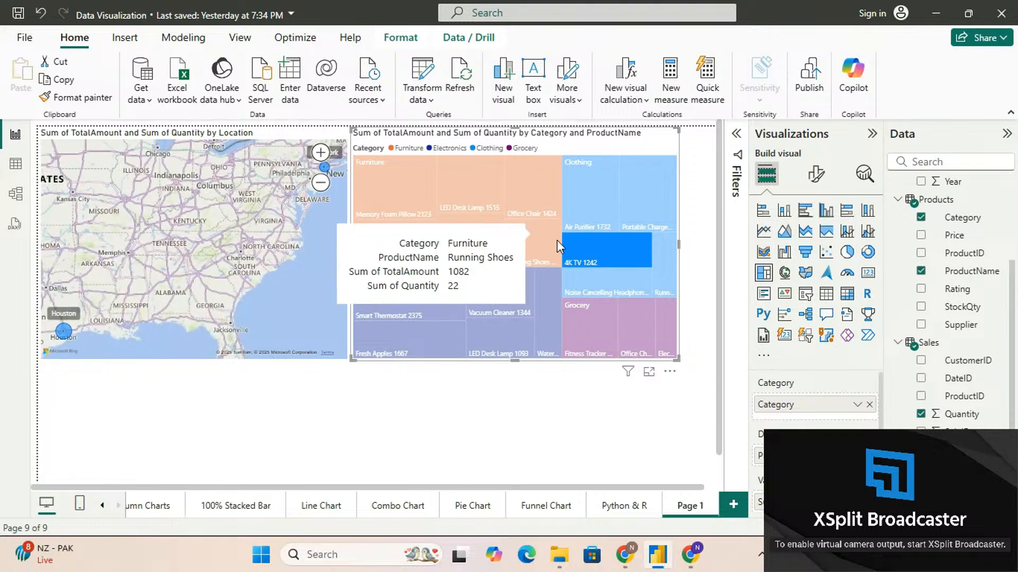
pyautogui.click(584, 256)
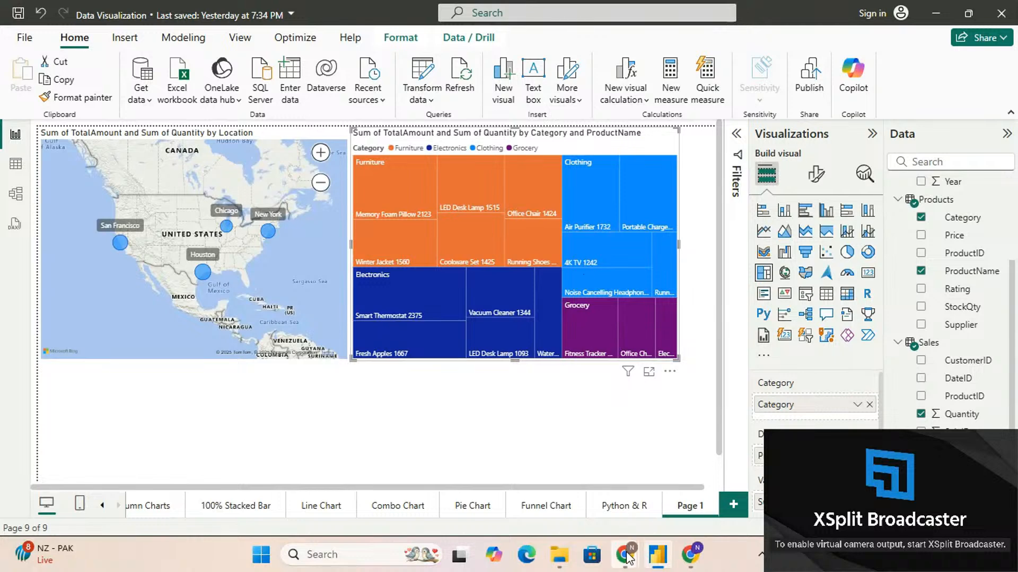
# Switch to the YouTube Studio live stream in Chrome to read the live chat
pyautogui.moveTo(626, 558)
pyautogui.click(574, 479)
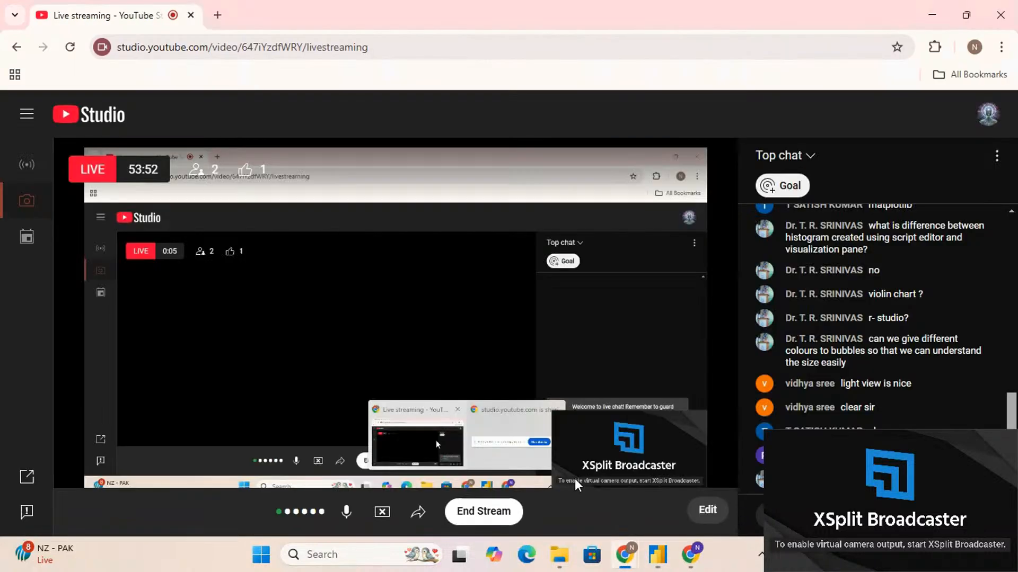